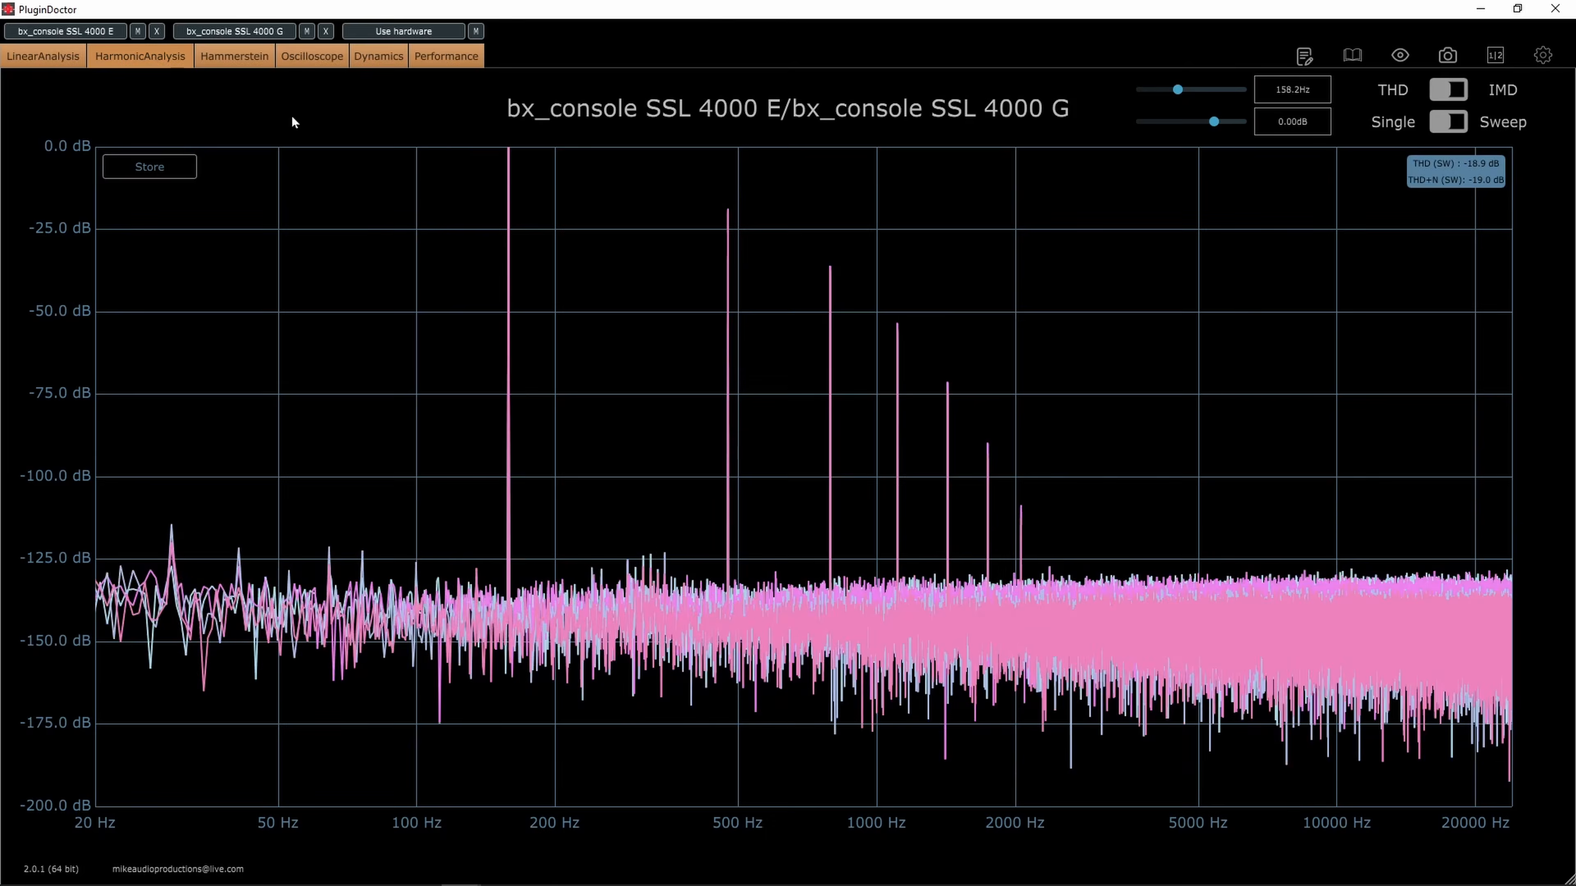
# Raise the harmonic test tone to about 2066 Hz while comparing bx_console SSL 4000 E and SSL 4000 G
pyautogui.moveTo(1178, 89); pyautogui.dragTo(1206, 101)
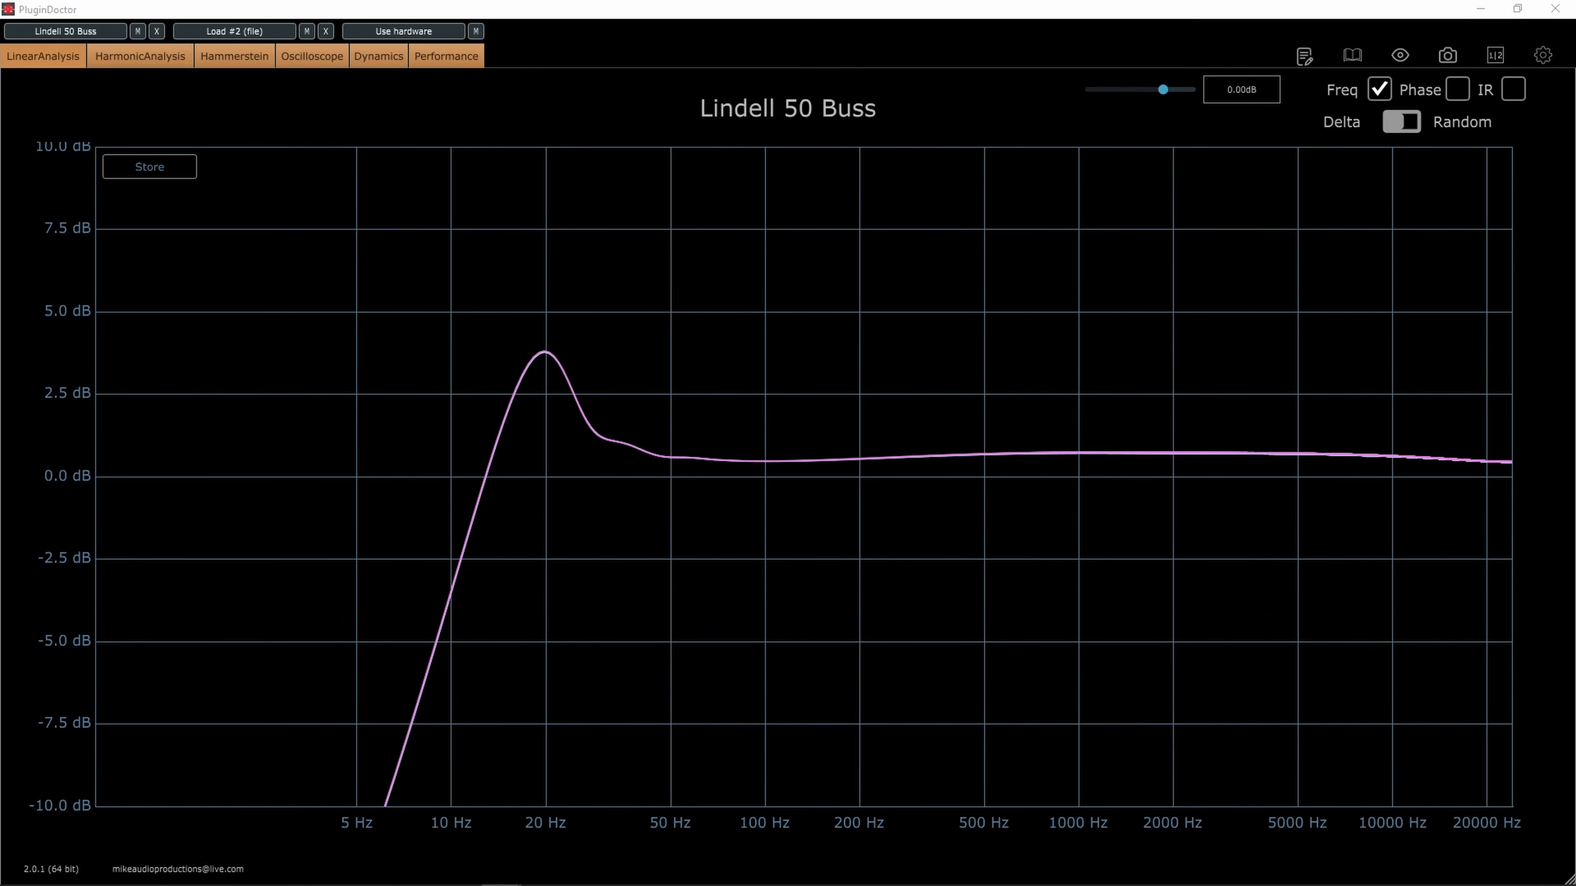
pyautogui.moveTo(508, 92); pyautogui.dragTo(282, 98)
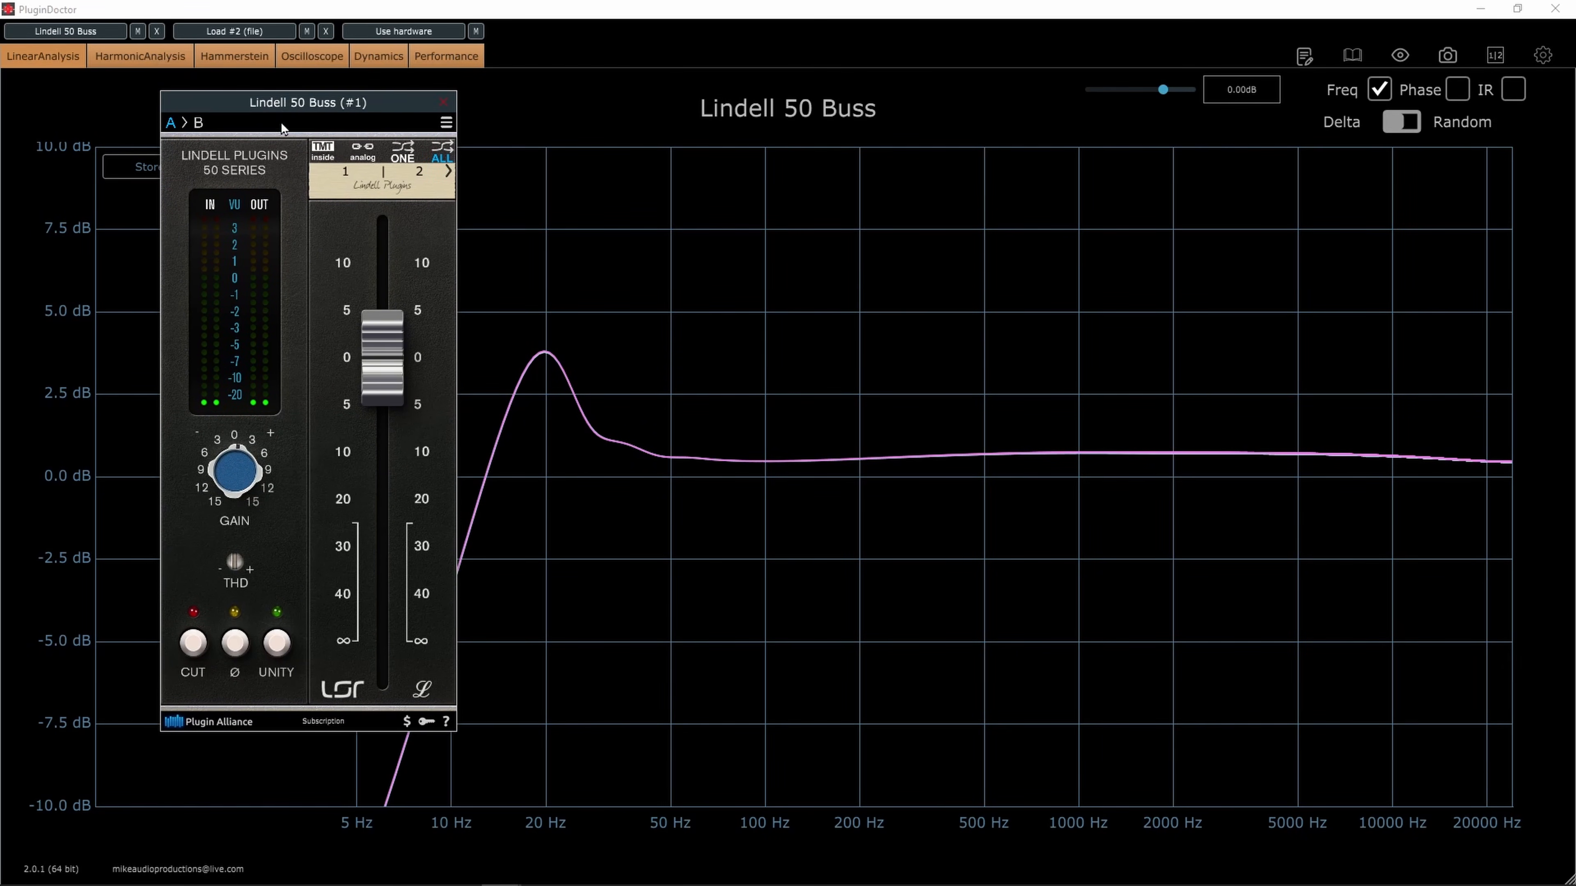
# Check the oversampling options of the Lindell 50 Buss, Lindell 50 Channel and Lindell 80 Bus plugins
pyautogui.click(445, 123)
pyautogui.moveTo(621, 187)
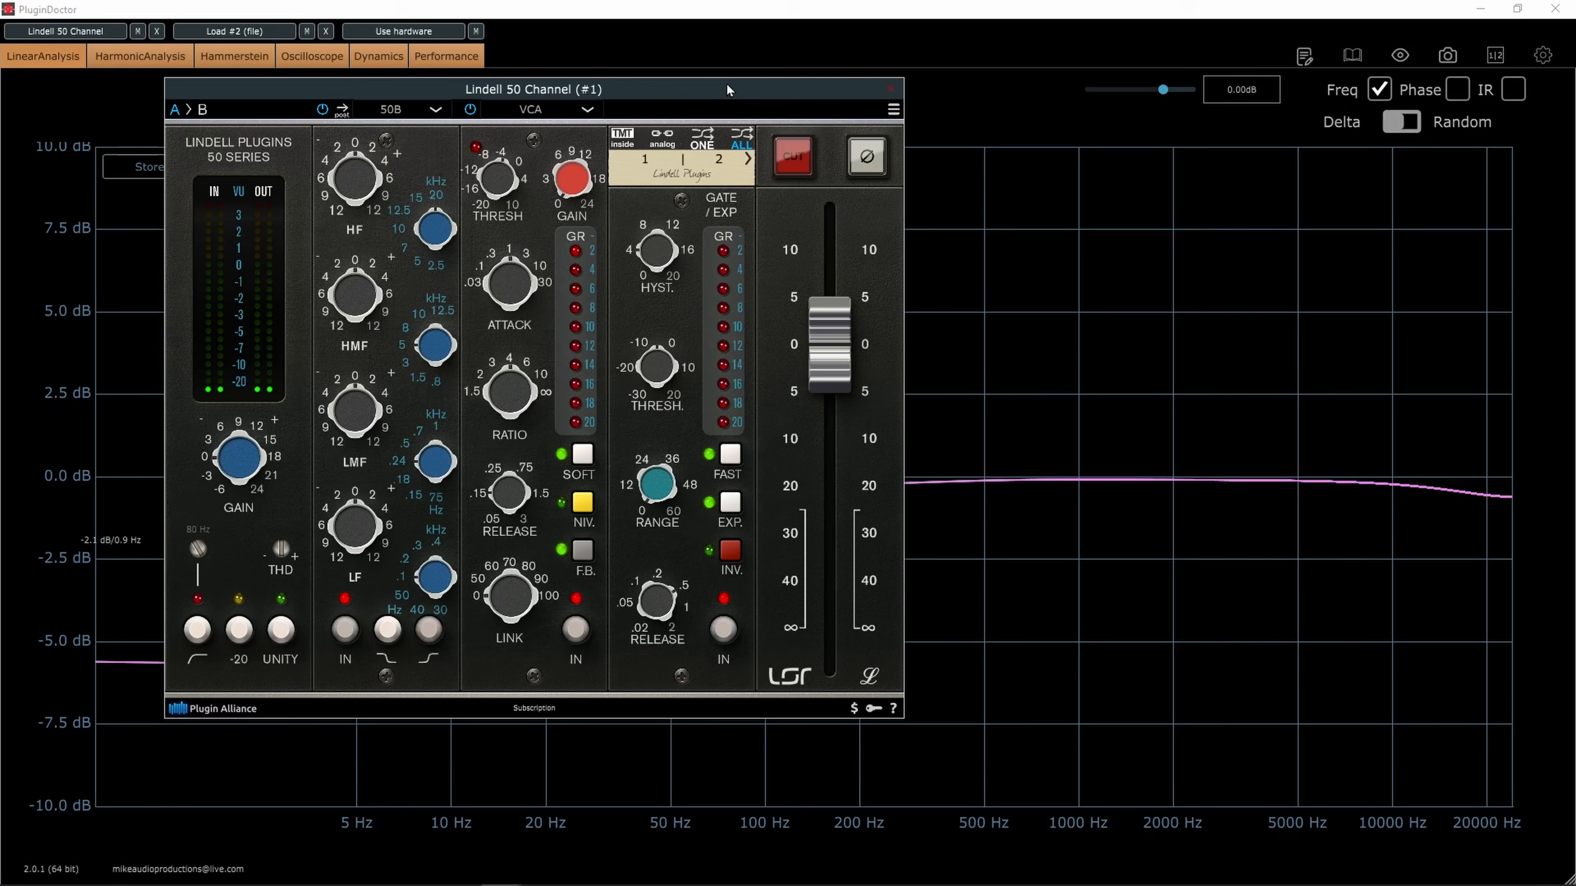
pyautogui.moveTo(726, 82); pyautogui.dragTo(701, 110)
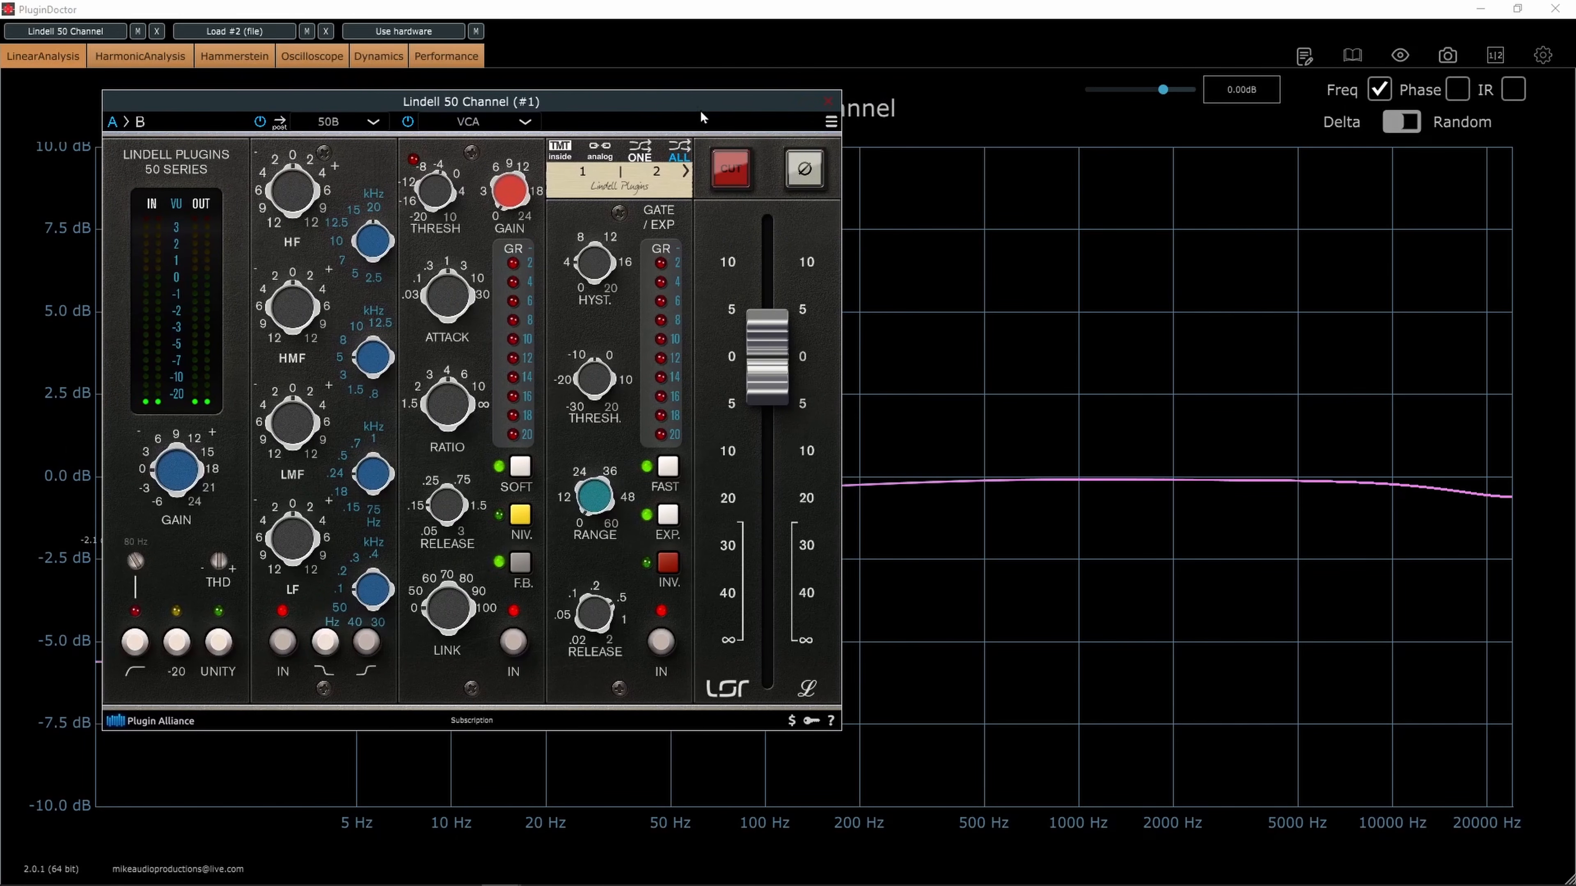
pyautogui.click(831, 121)
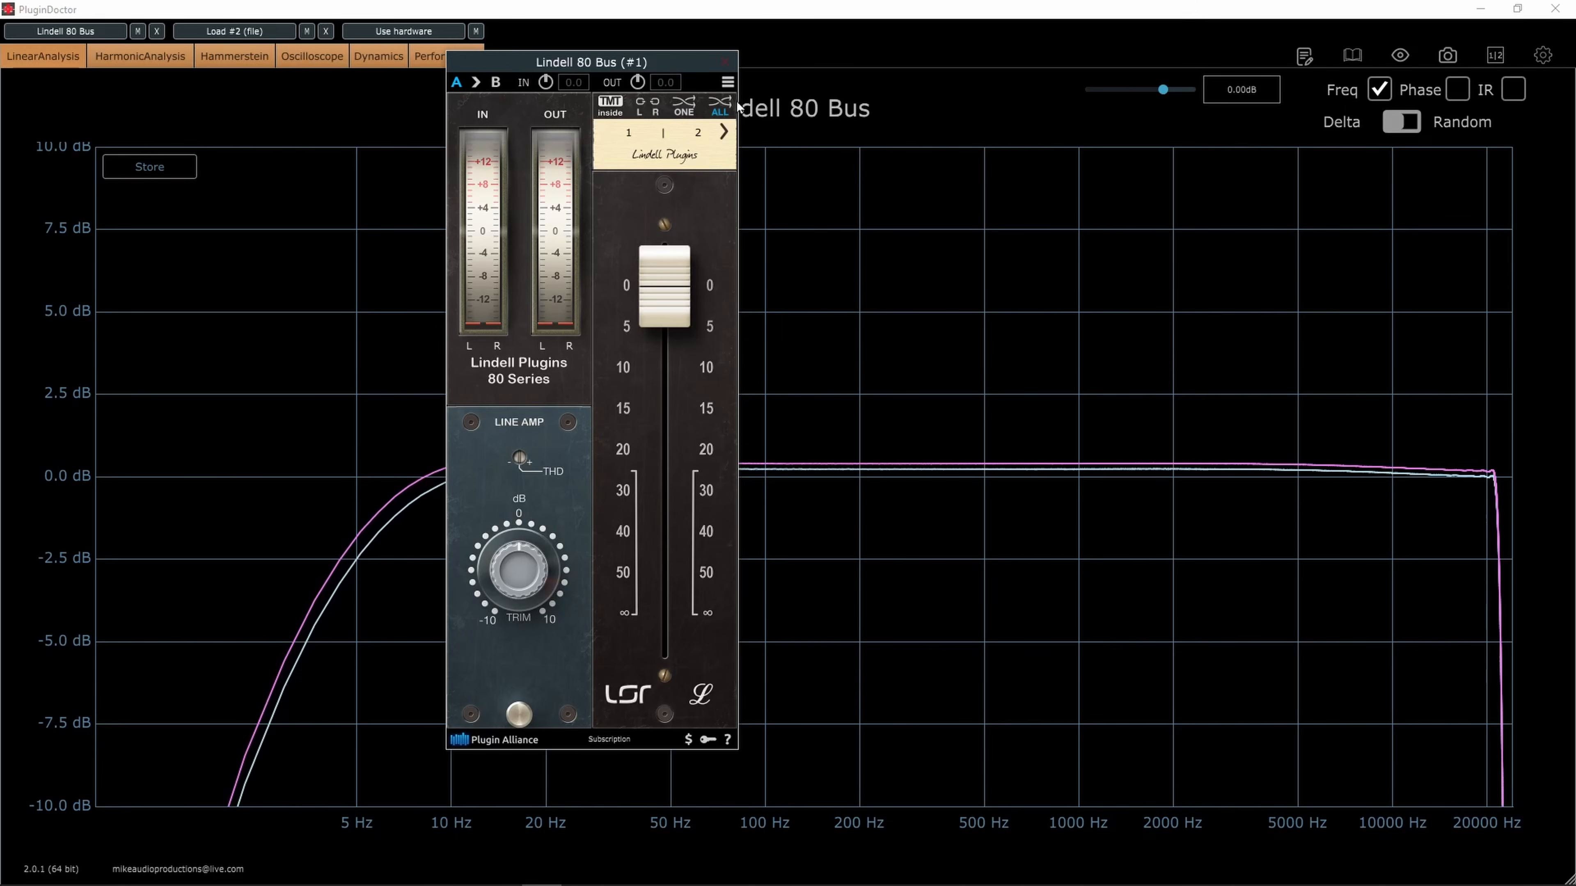
pyautogui.click(729, 82)
pyautogui.moveTo(775, 154)
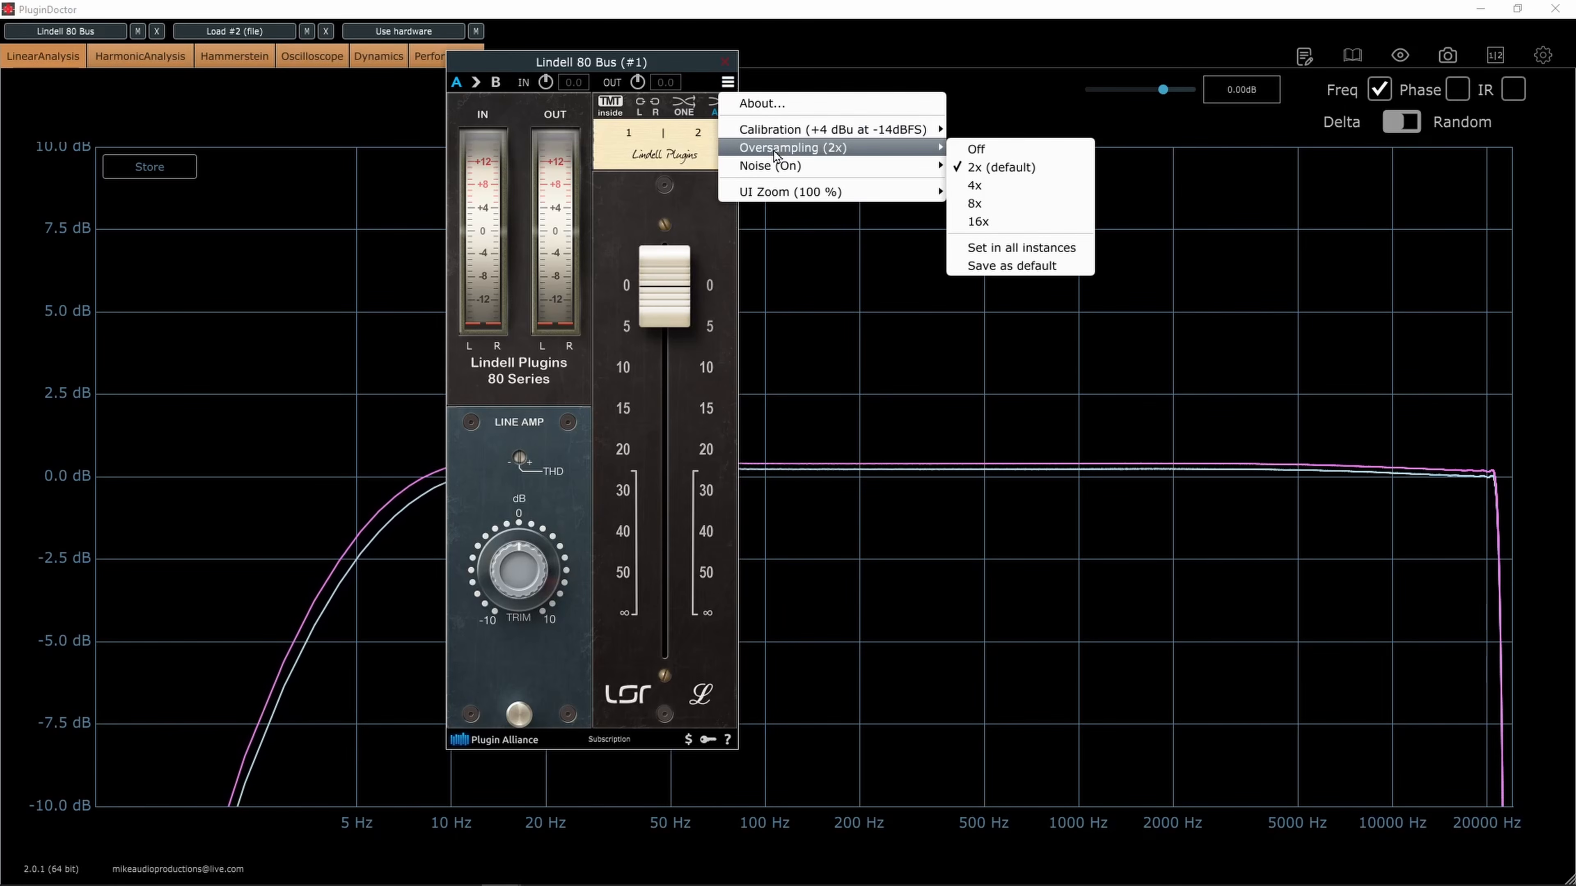
pyautogui.click(646, 62)
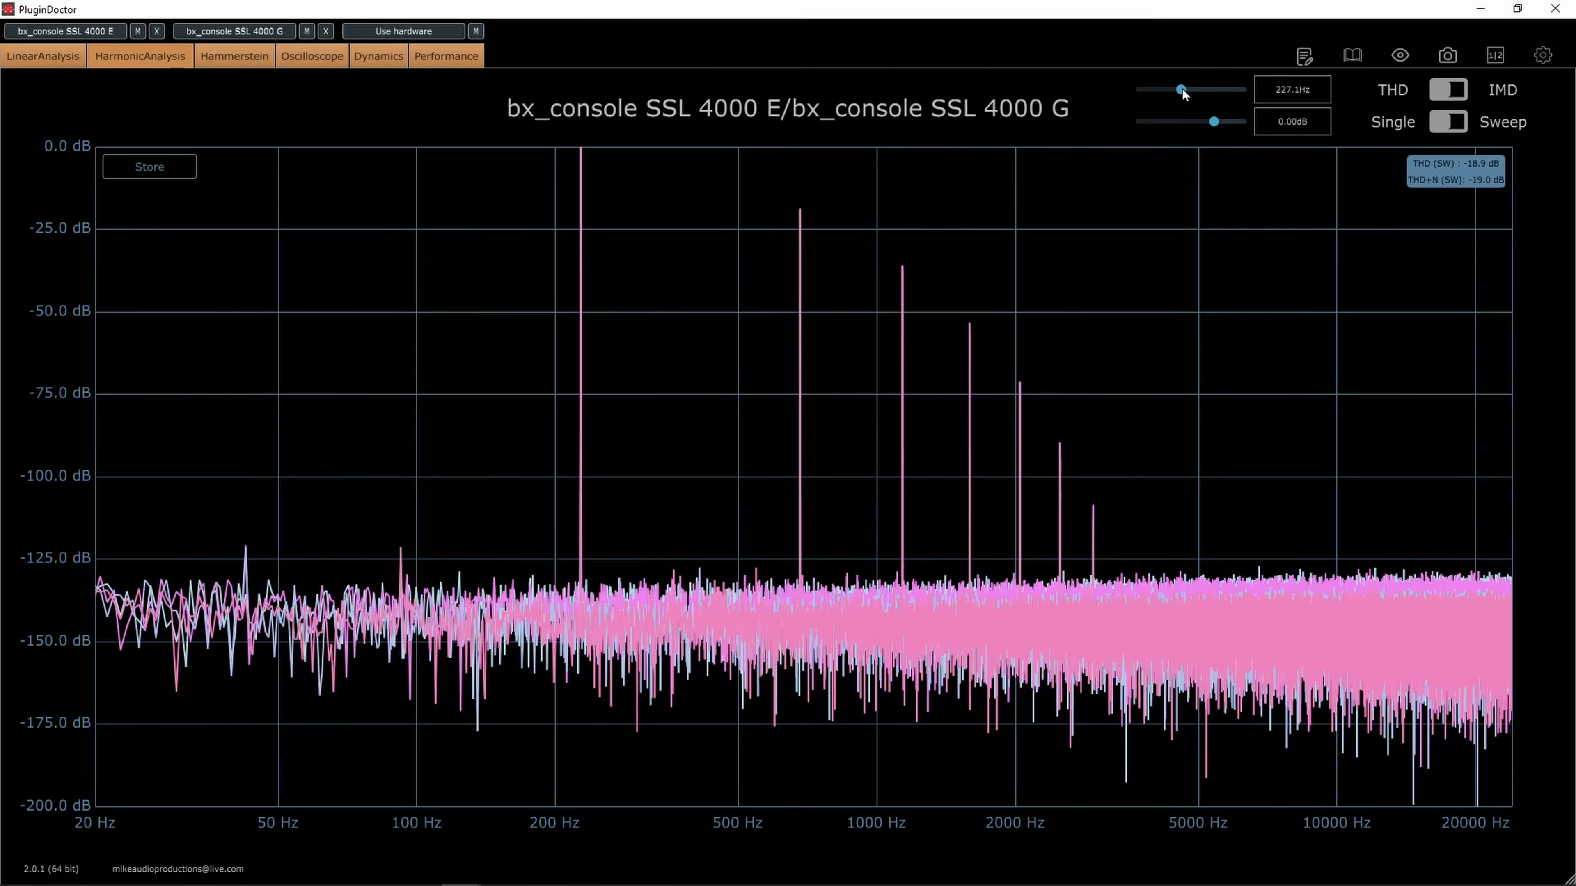
# Compare the harmonics of the SSL 4000 E against the 4000 G and 9000 J, sweeping the test tone up to about 10285 Hz
pyautogui.moveTo(1193, 92); pyautogui.dragTo(1216, 101)
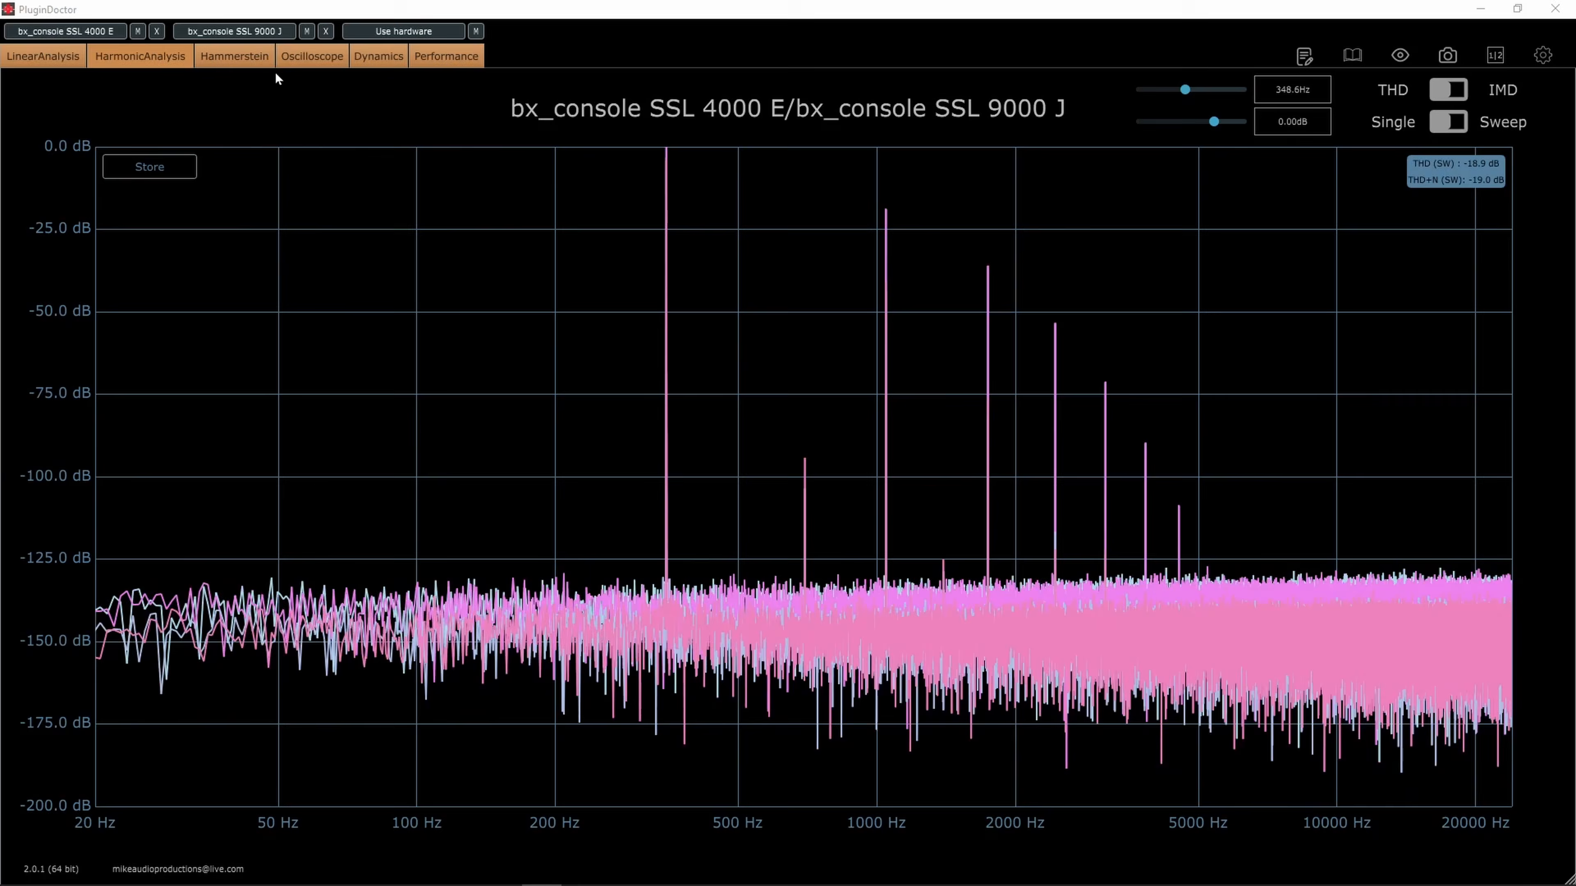
pyautogui.click(234, 62)
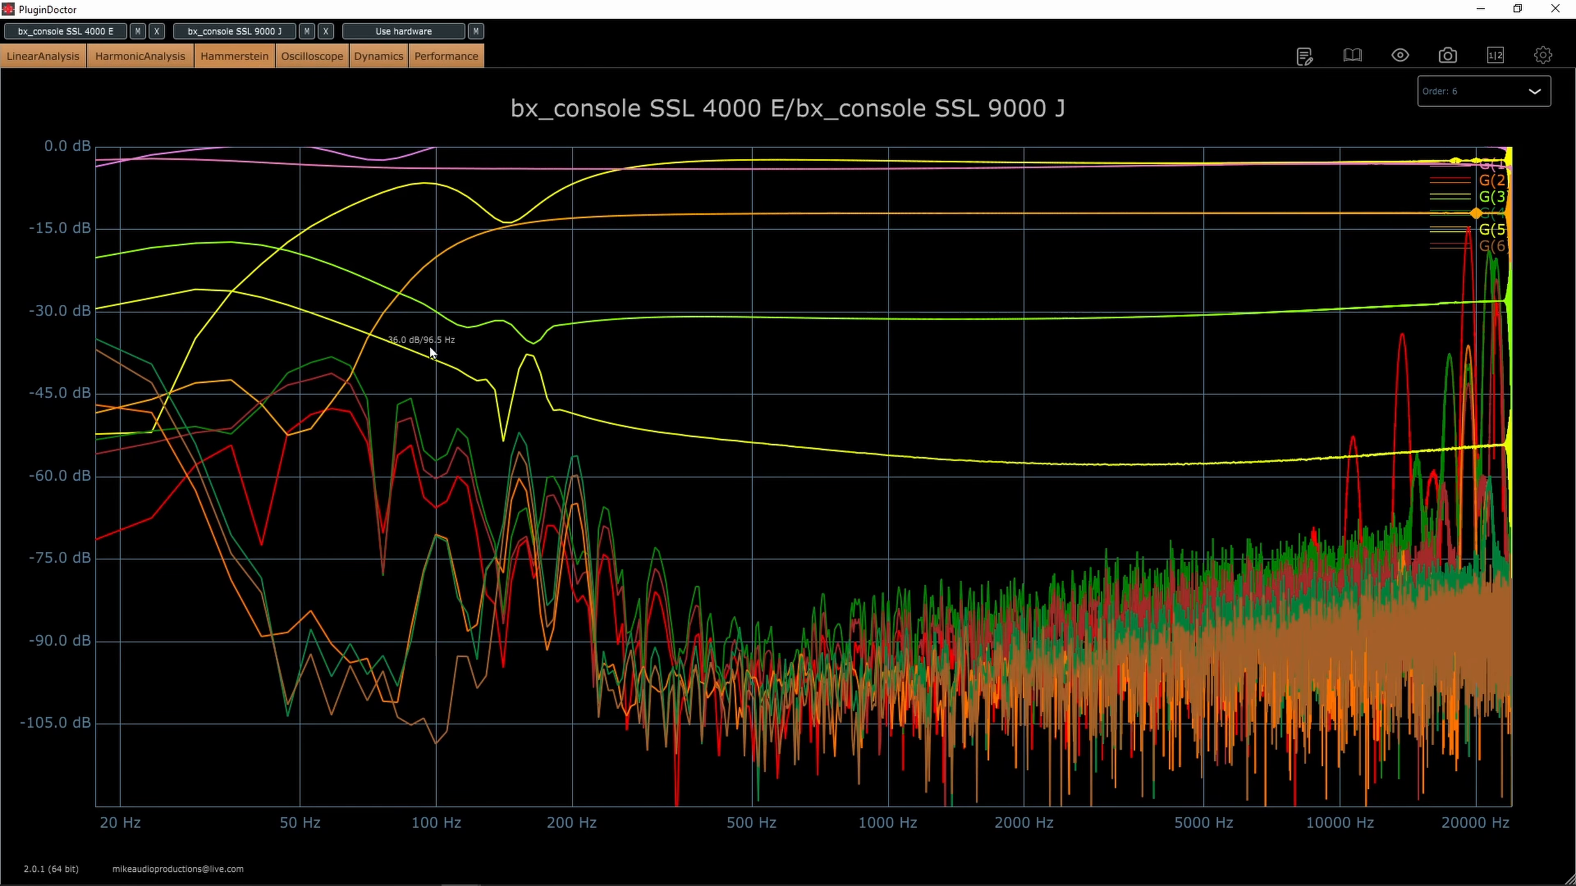
pyautogui.click(140, 56)
pyautogui.click(141, 35)
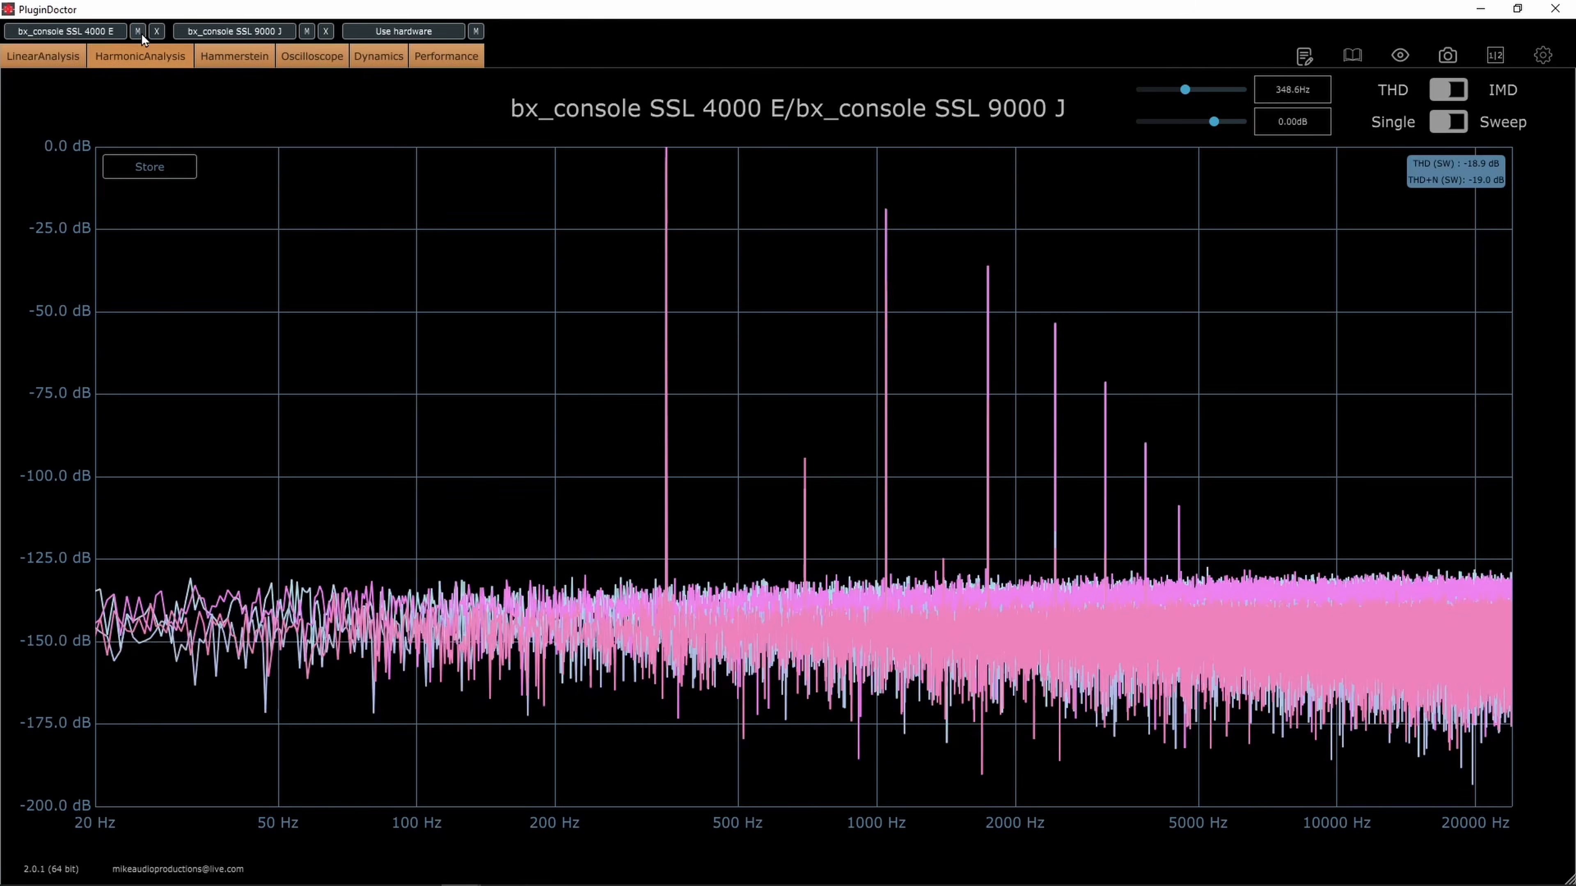
pyautogui.moveTo(1172, 96); pyautogui.dragTo(1231, 99)
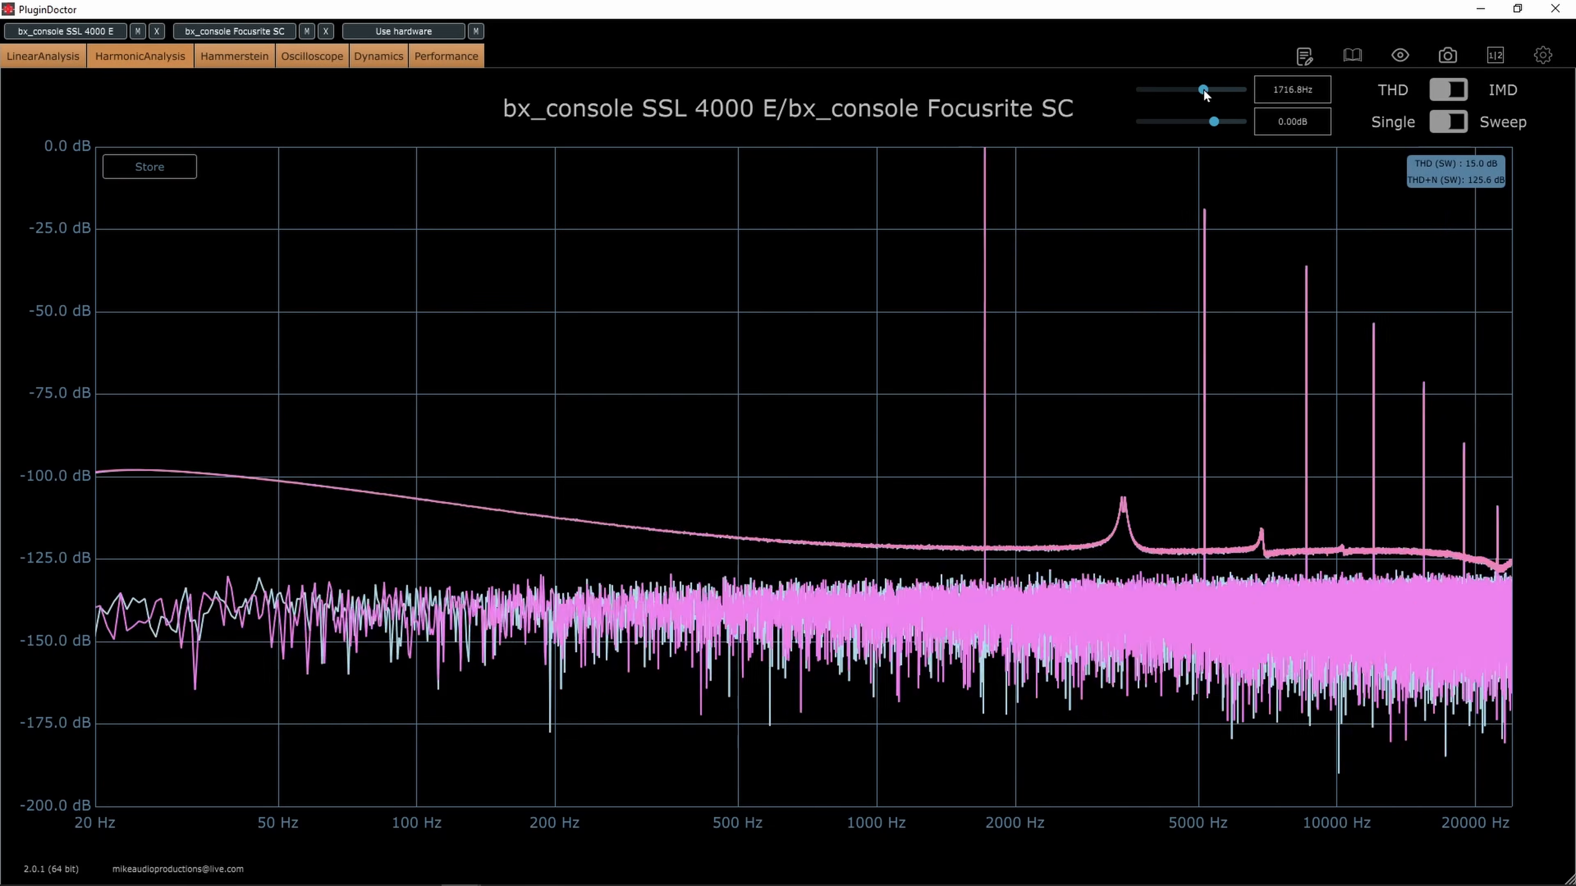
# Compare the harmonics of the SSL 4000 E and bx_console N, sweeping the test tone up to about 3670 Hz
pyautogui.moveTo(1204, 91)
pyautogui.mouseDown()
pyautogui.moveTo(1245, 91)
pyautogui.moveTo(1195, 93)
pyautogui.mouseUp()
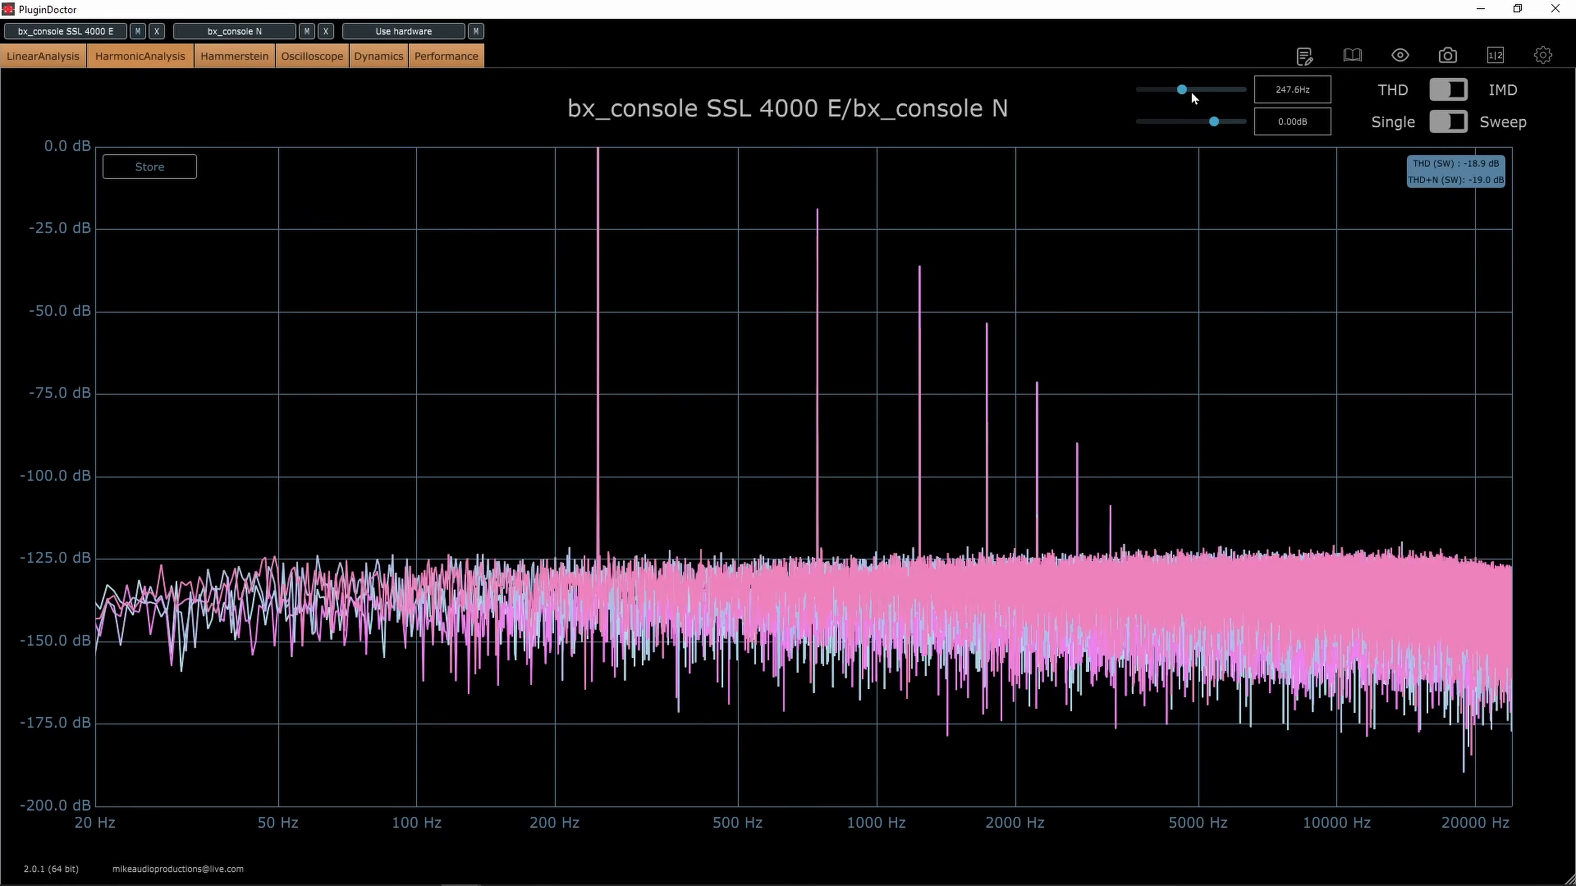
pyautogui.moveTo(1182, 92); pyautogui.dragTo(1217, 102)
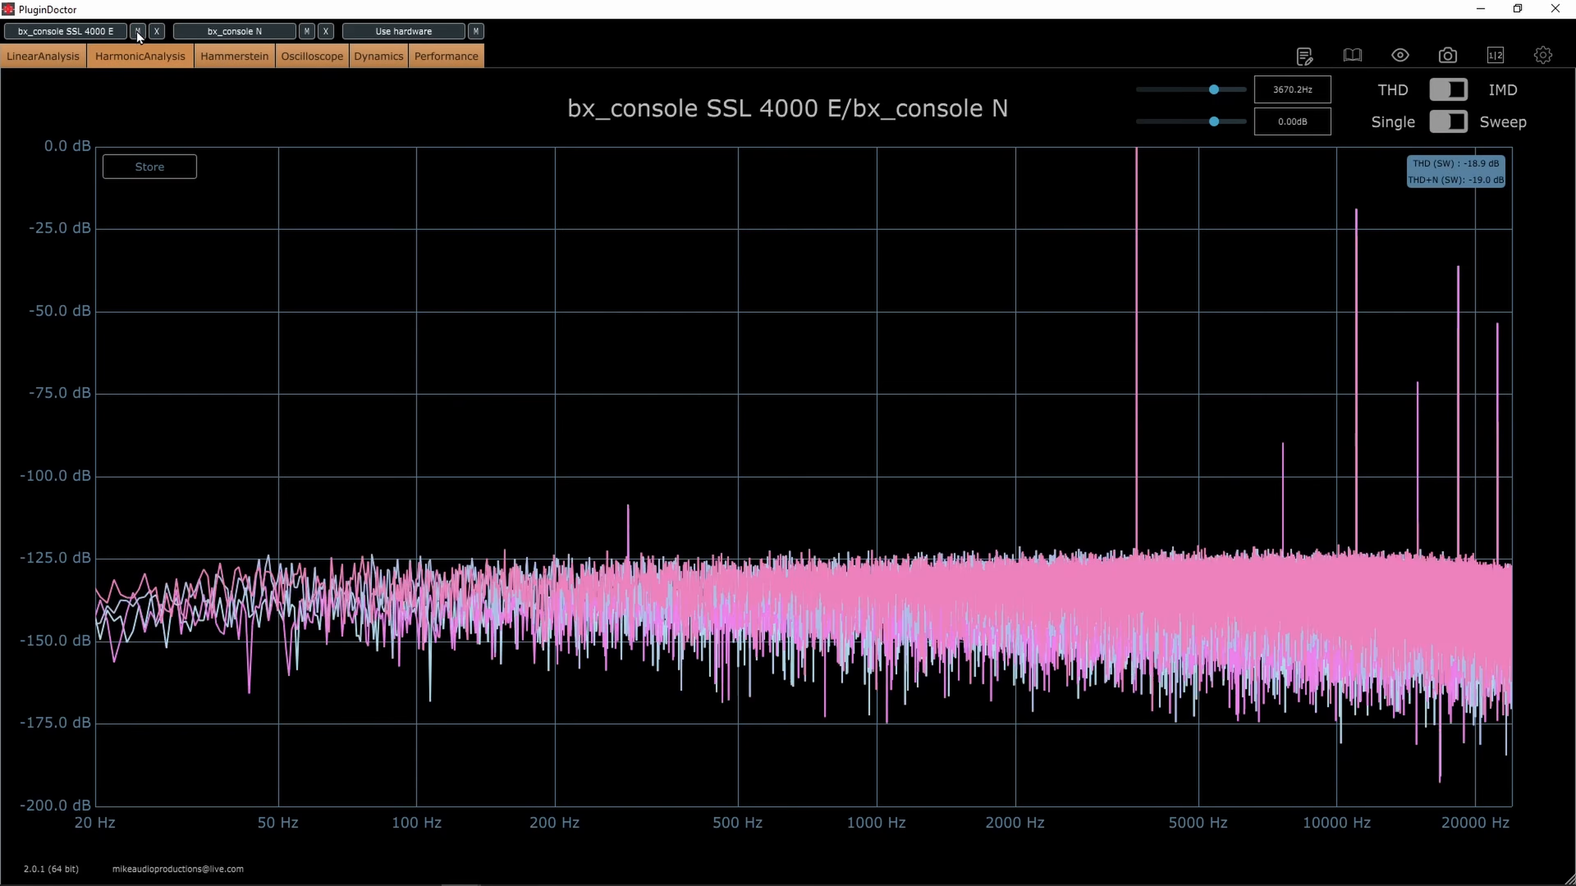
pyautogui.moveTo(1216, 92); pyautogui.dragTo(1222, 92)
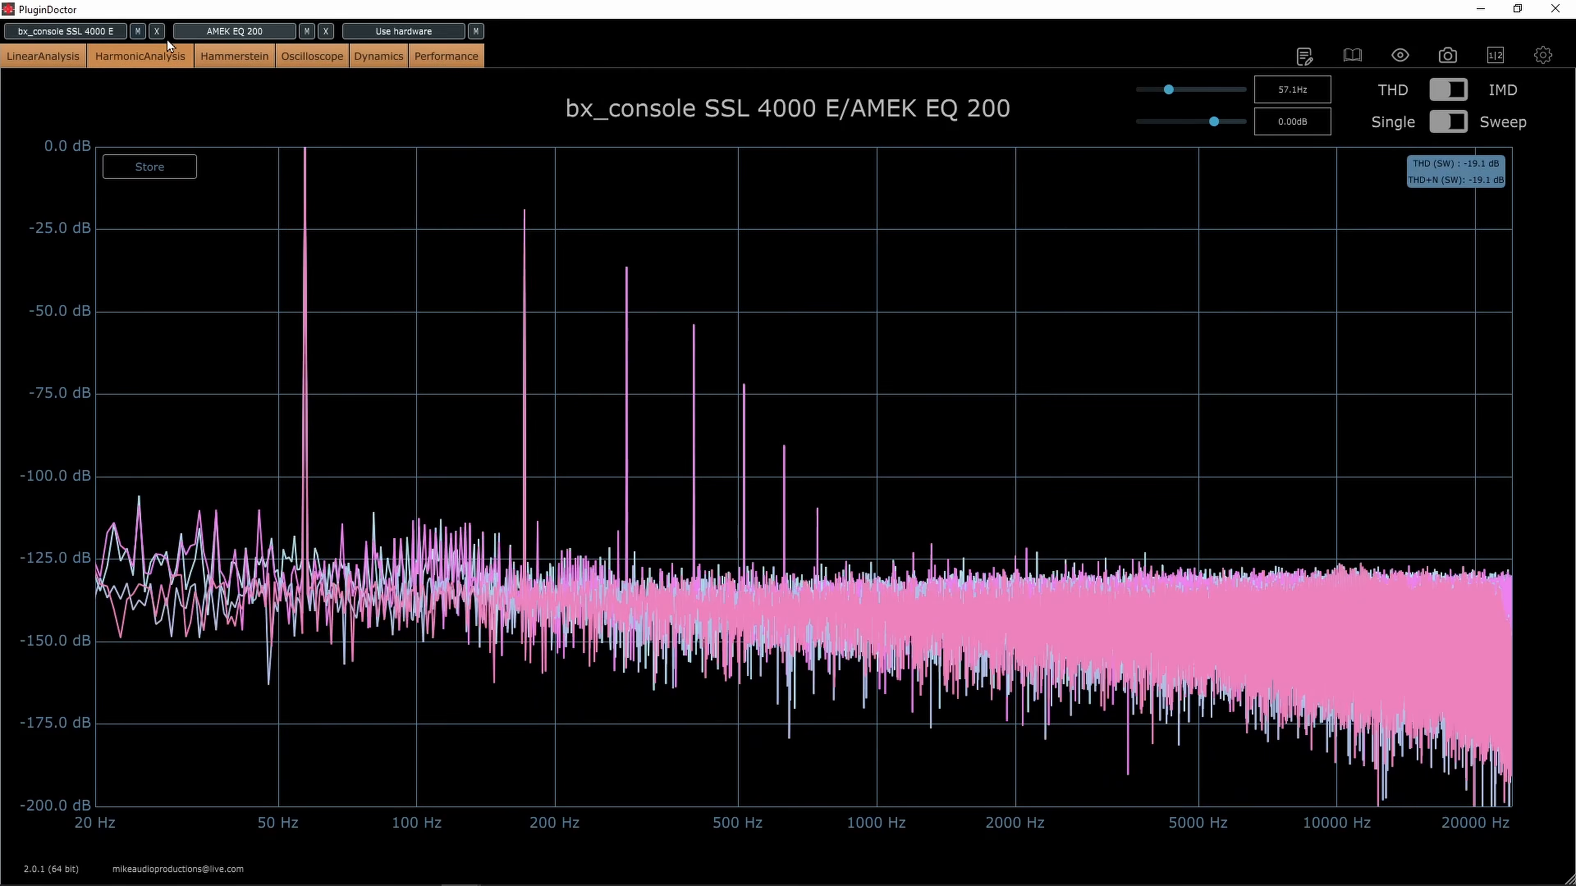
# Briefly mute the SSL 4000 E beside the AMEK EQ 200, then sweep the test tone up to about 7821 Hz
pyautogui.click(138, 31)
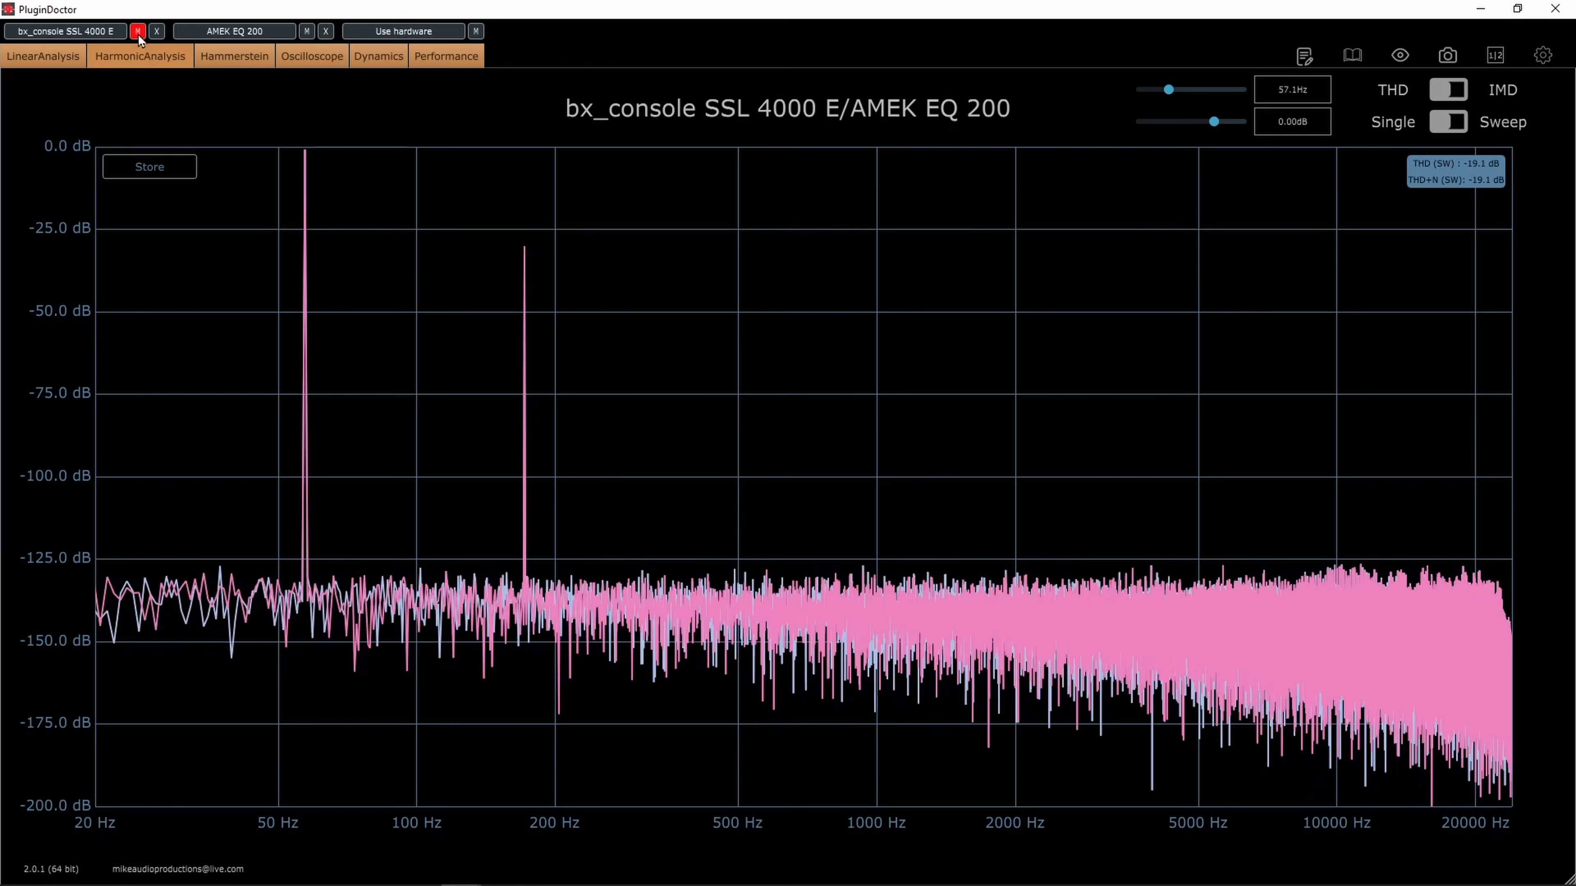
pyautogui.click(138, 32)
pyautogui.moveTo(1170, 91); pyautogui.dragTo(1232, 92)
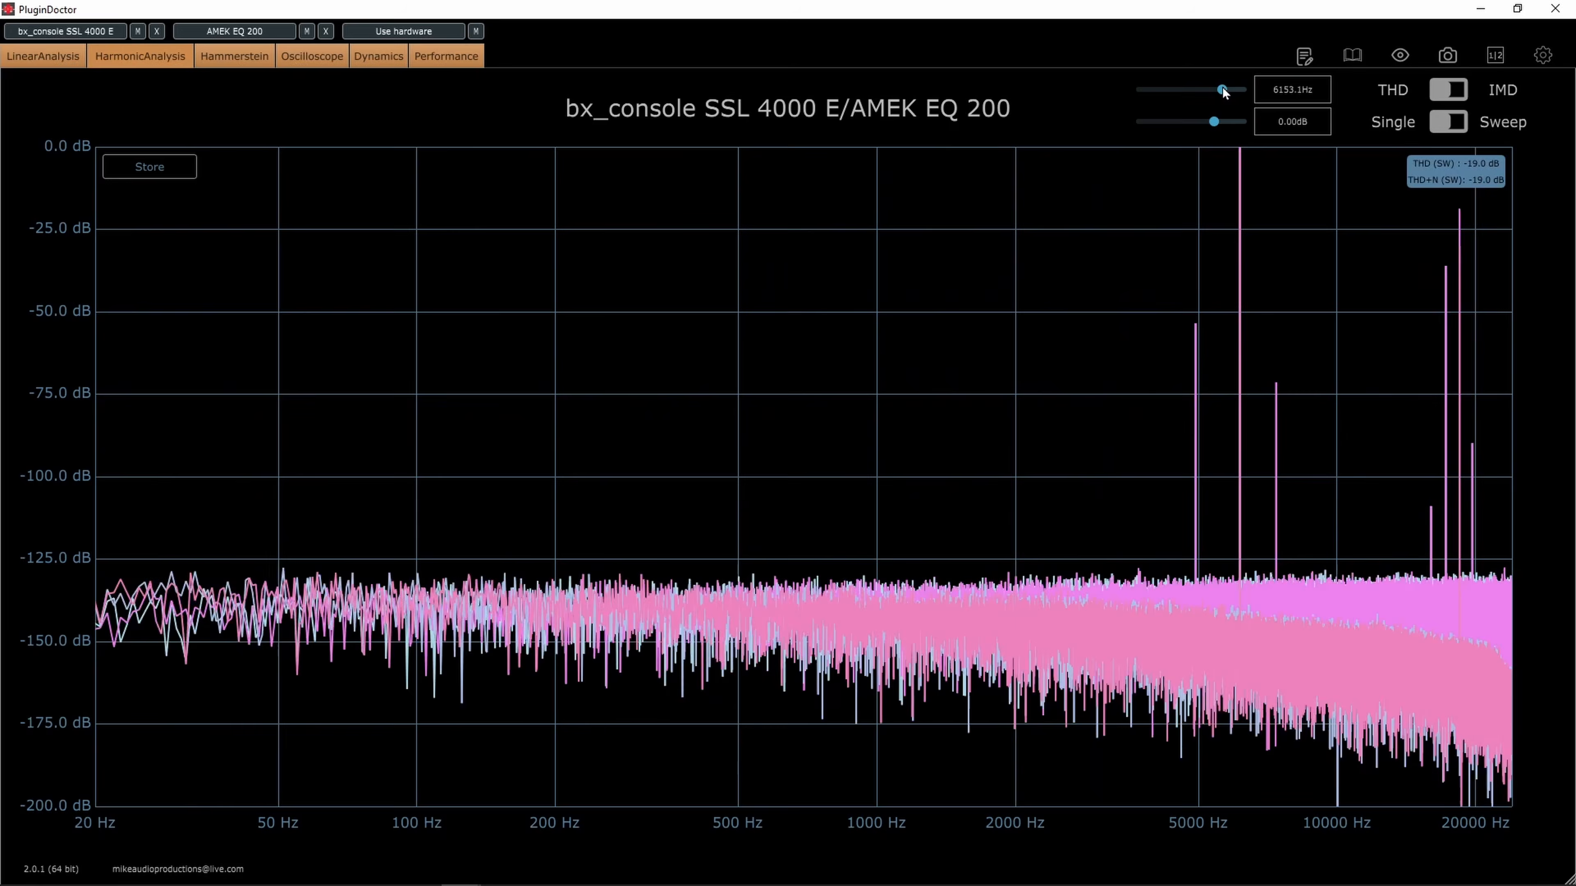
# Mute the SSL 4000 E and sweep the AMEK EQ 200 test tone up to about 13335 Hz and back down
pyautogui.click(138, 31)
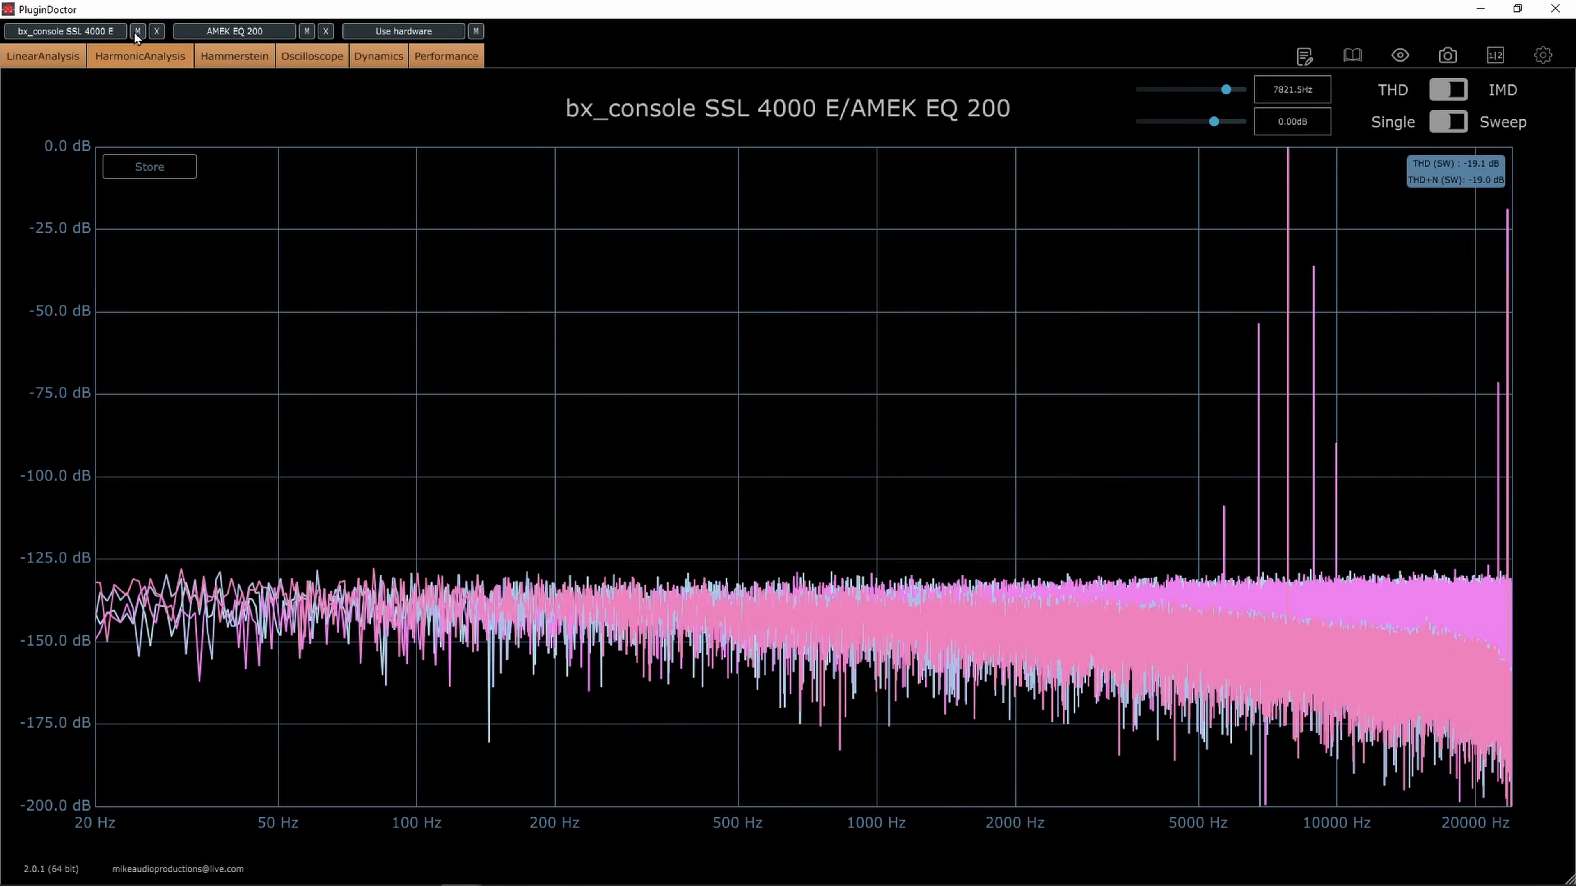
pyautogui.click(1223, 86)
pyautogui.moveTo(1224, 85); pyautogui.dragTo(1236, 88)
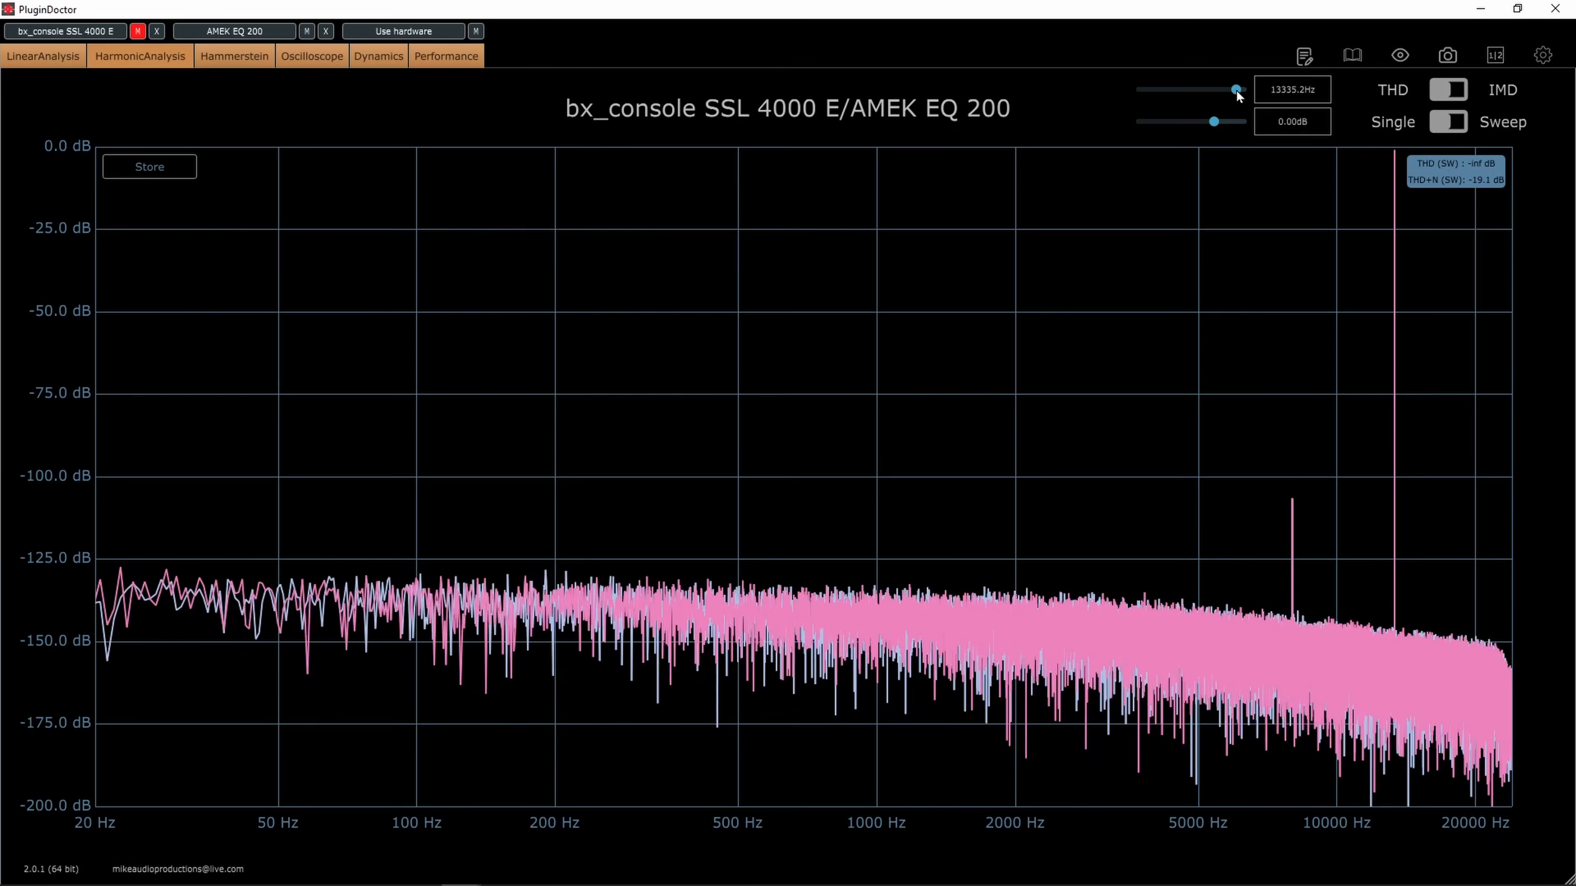
pyautogui.moveTo(1236, 89); pyautogui.dragTo(1225, 90)
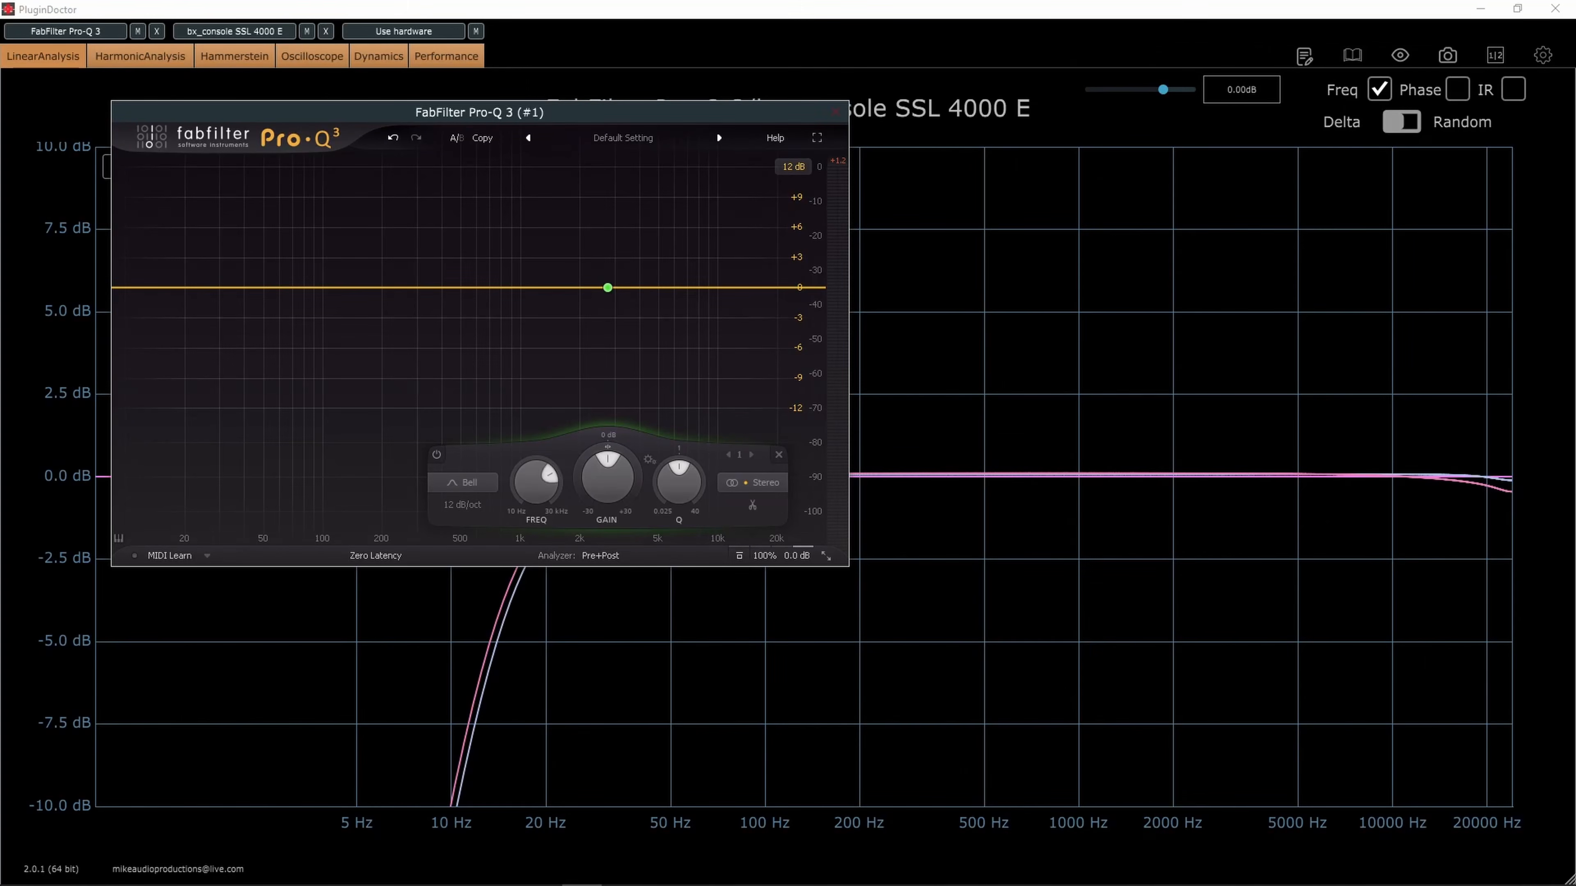
# Boost the Pro-Q 3 bell band by about 2.37 dB near 2745 Hz and move its window off the response graph
pyautogui.moveTo(314, 110); pyautogui.dragTo(251, 123)
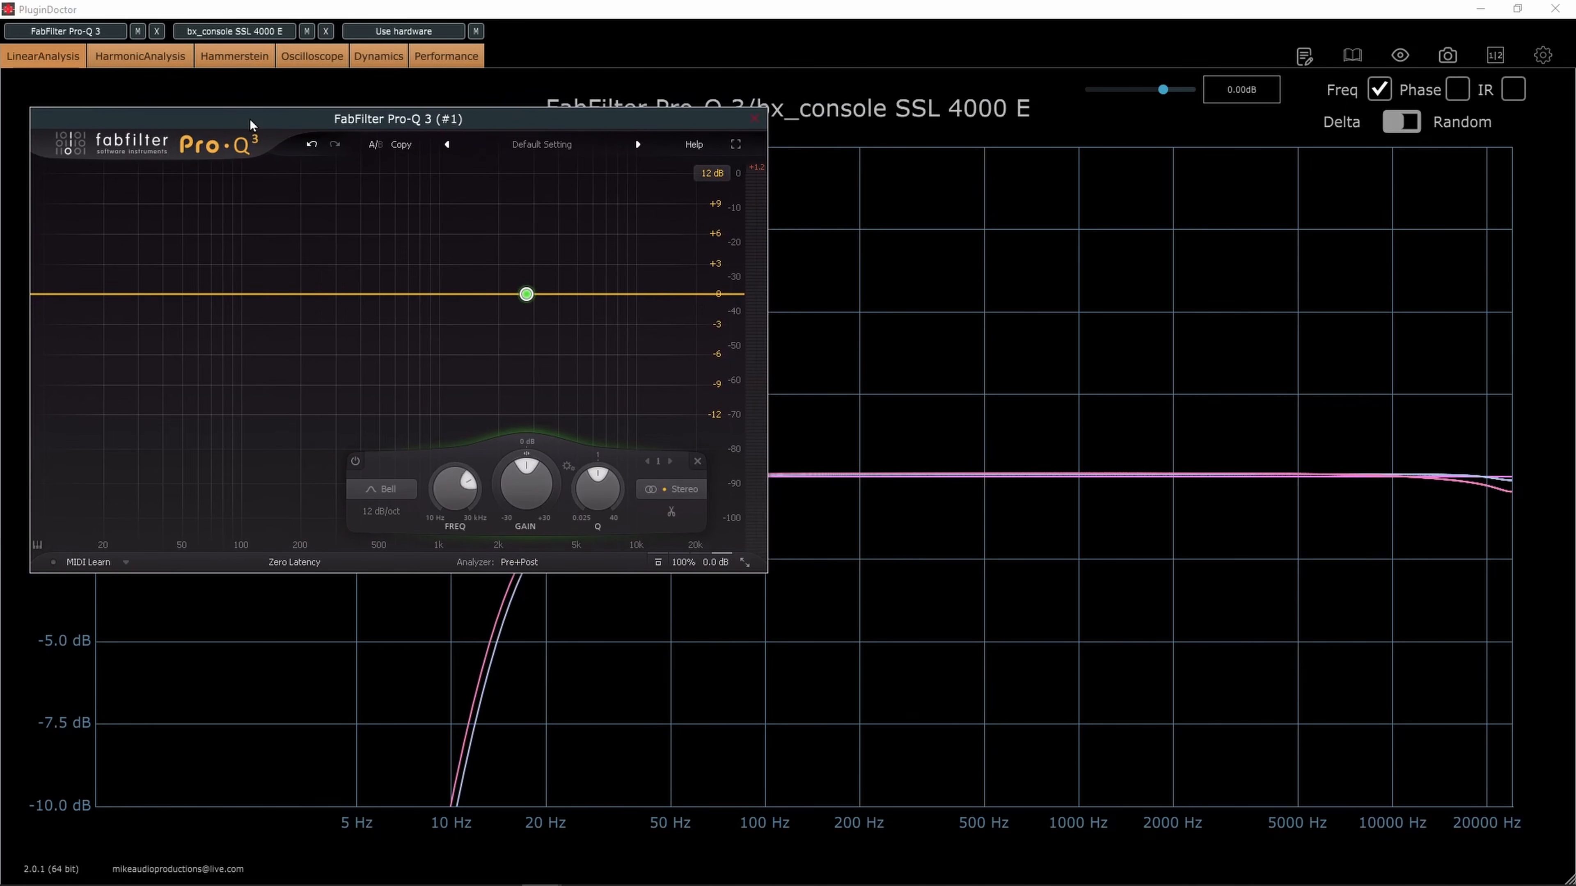
pyautogui.moveTo(563, 321)
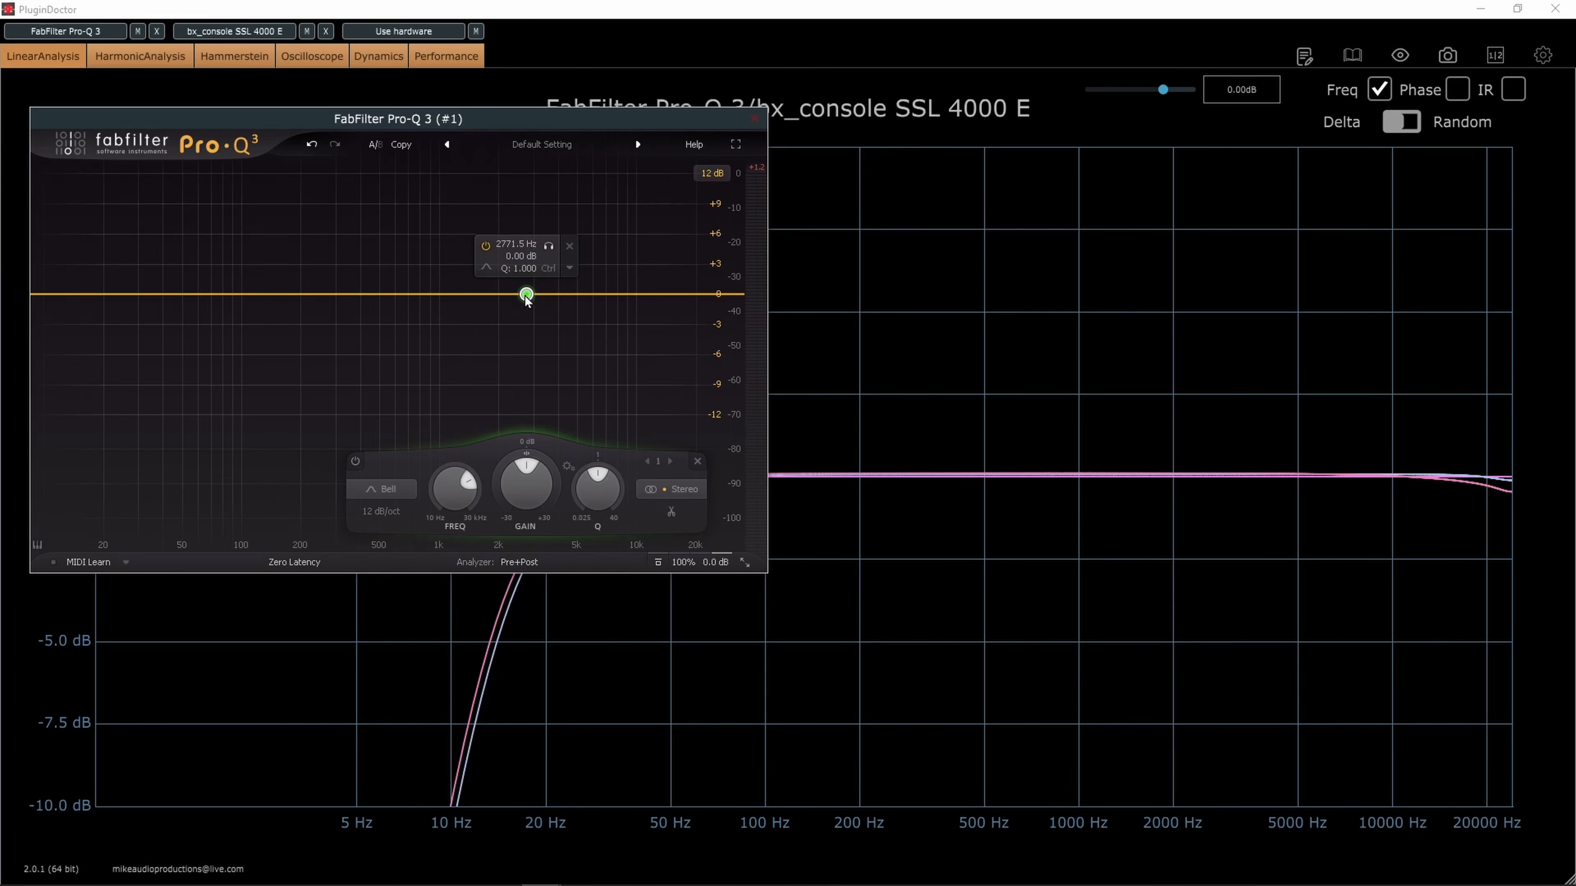
pyautogui.moveTo(525, 297); pyautogui.dragTo(525, 276)
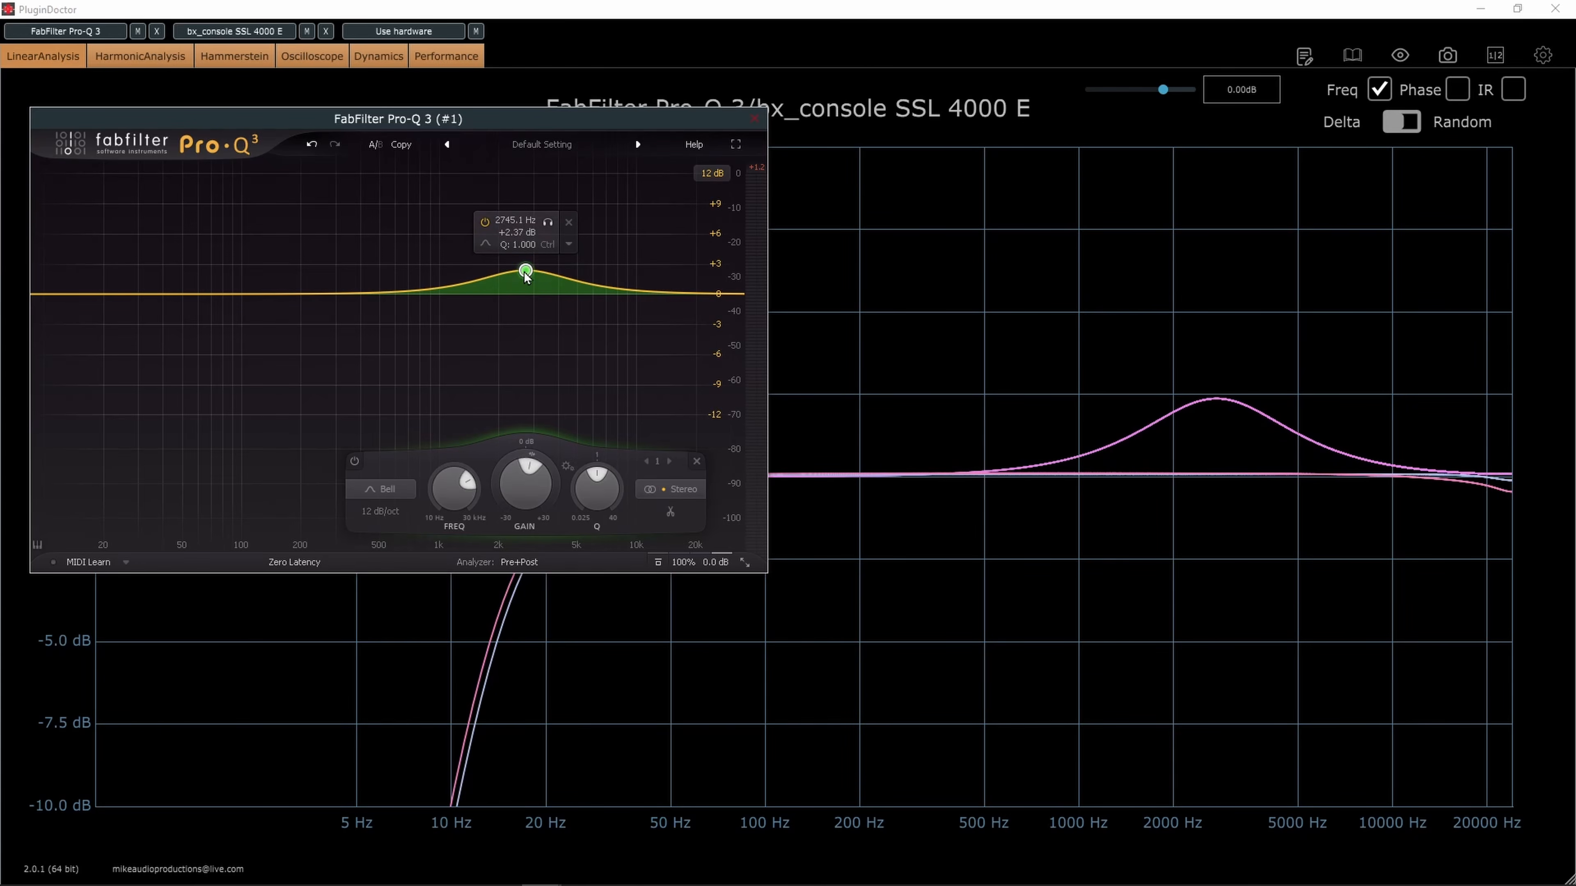
pyautogui.moveTo(531, 119); pyautogui.dragTo(0, 214)
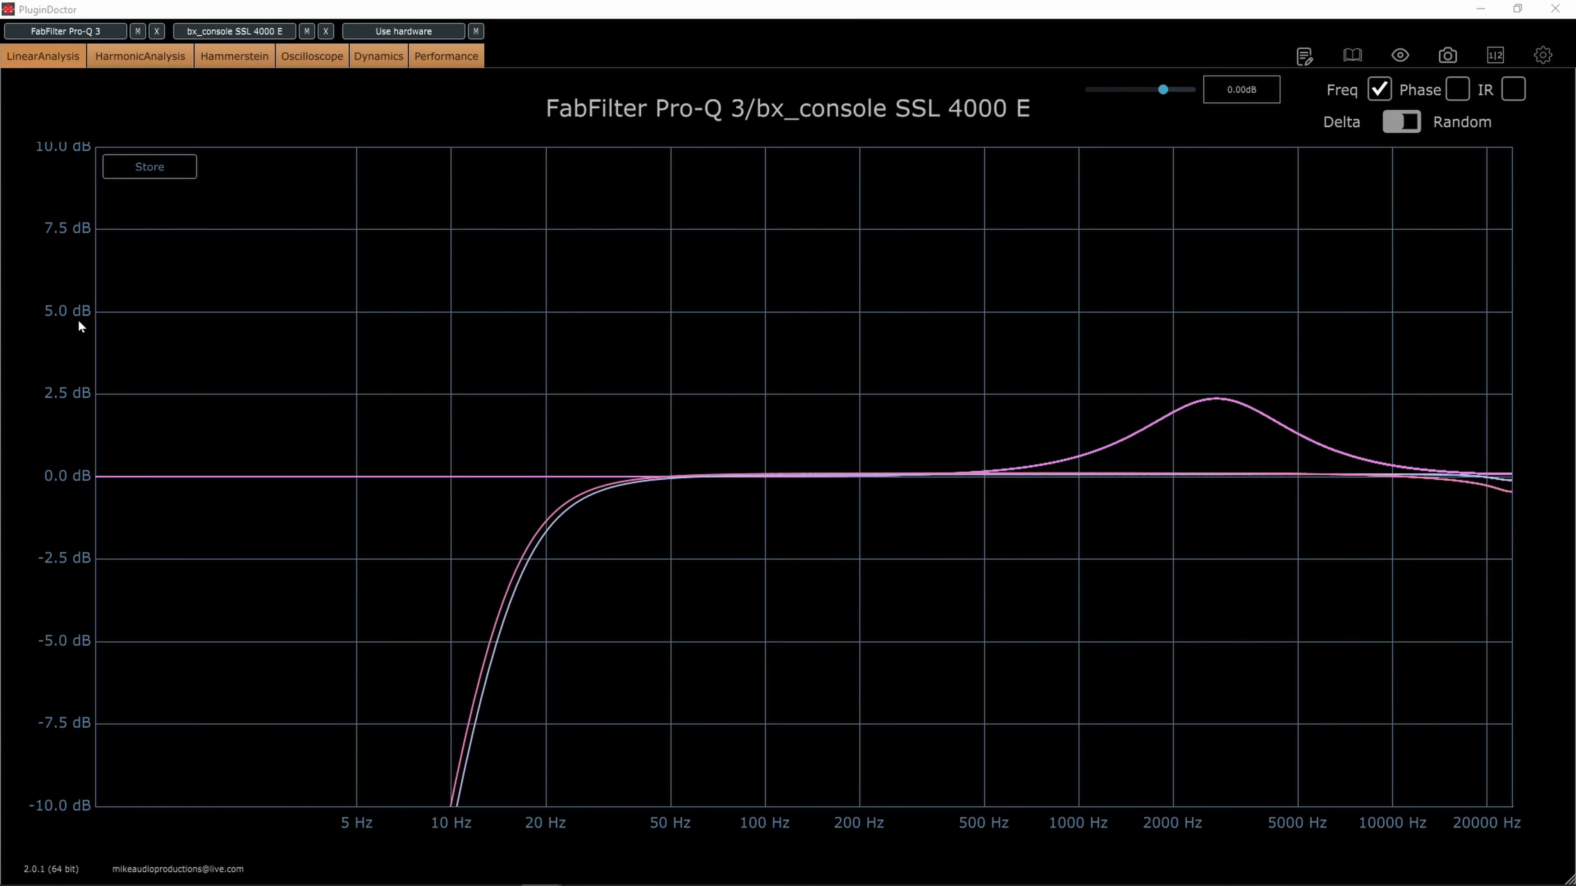
# Raise the Pro-Q 3 bell to about +4.98 dB near 2693 Hz and compare it with the peak on the response graph
pyautogui.moveTo(0, 244); pyautogui.dragTo(555, 195)
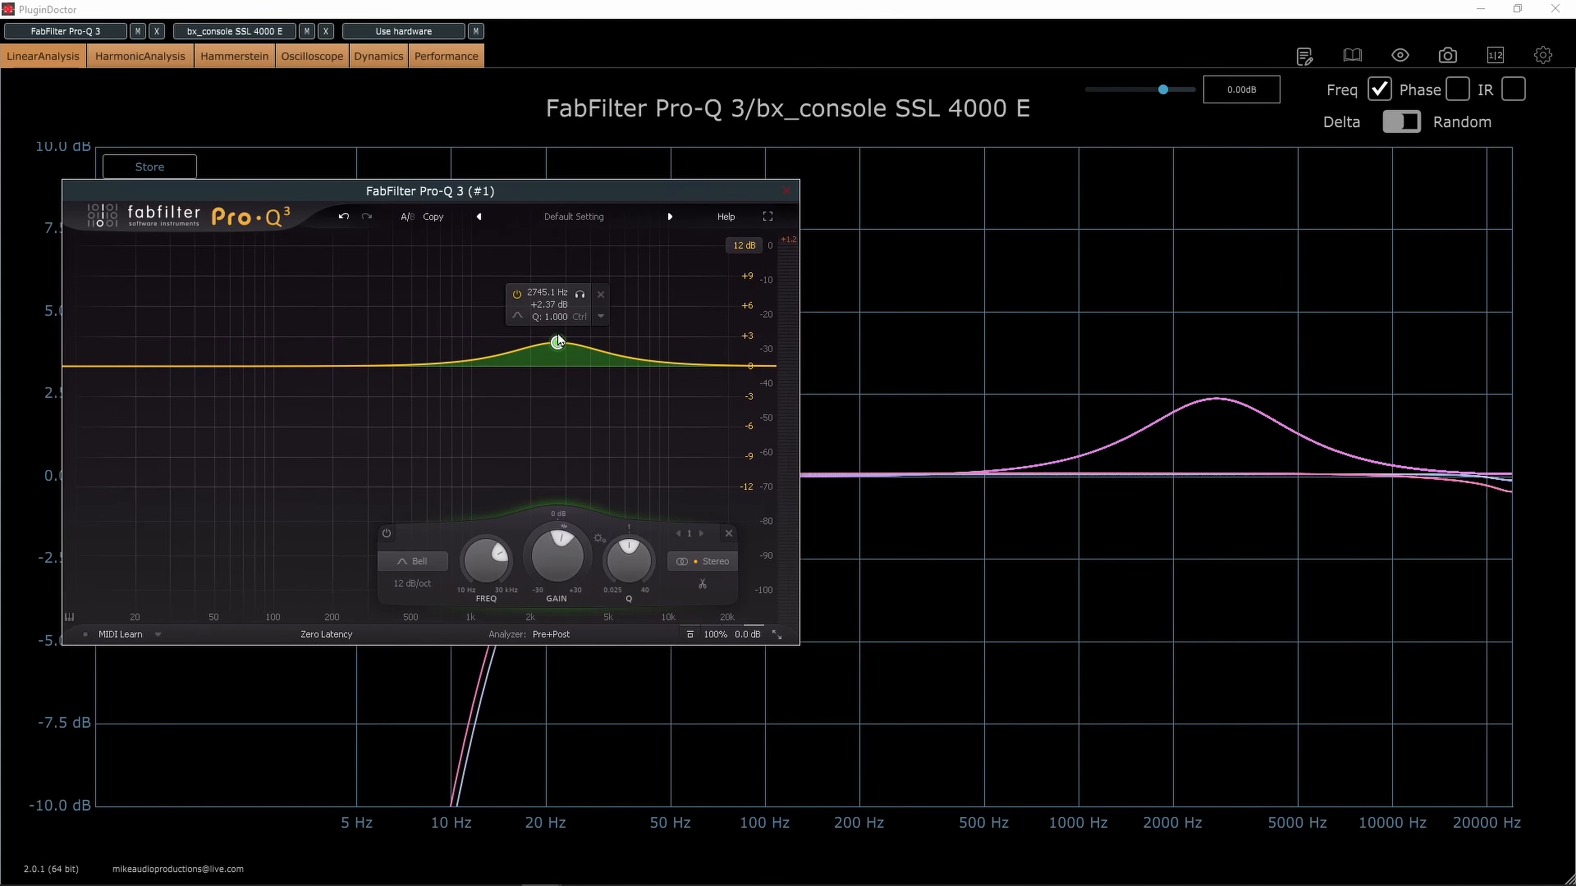
pyautogui.moveTo(558, 340); pyautogui.dragTo(555, 315)
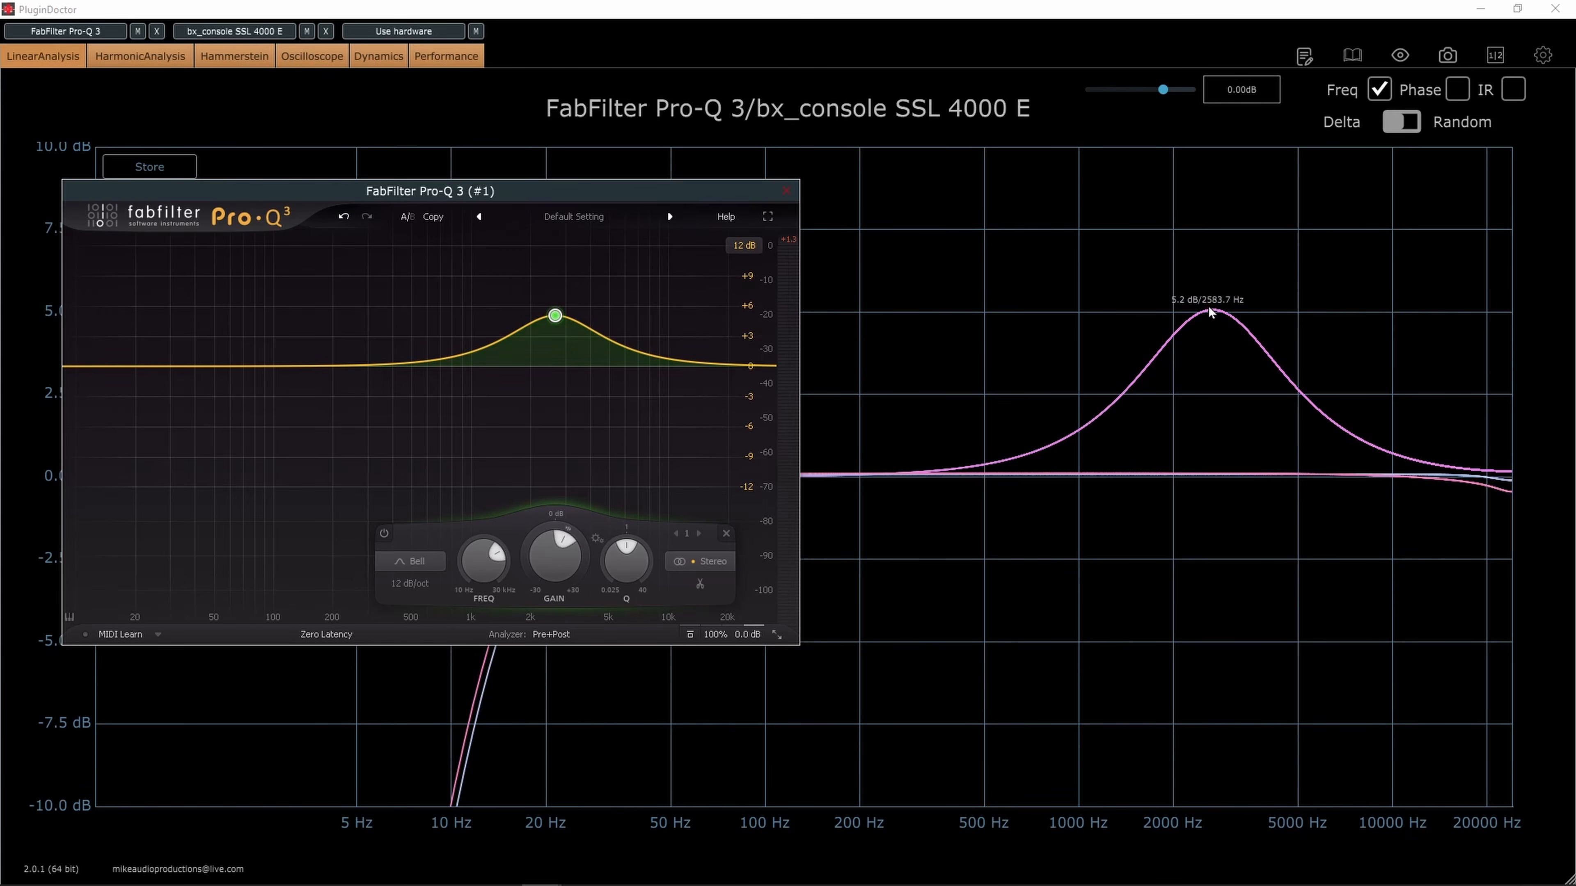
pyautogui.moveTo(468, 191); pyautogui.dragTo(0, 202)
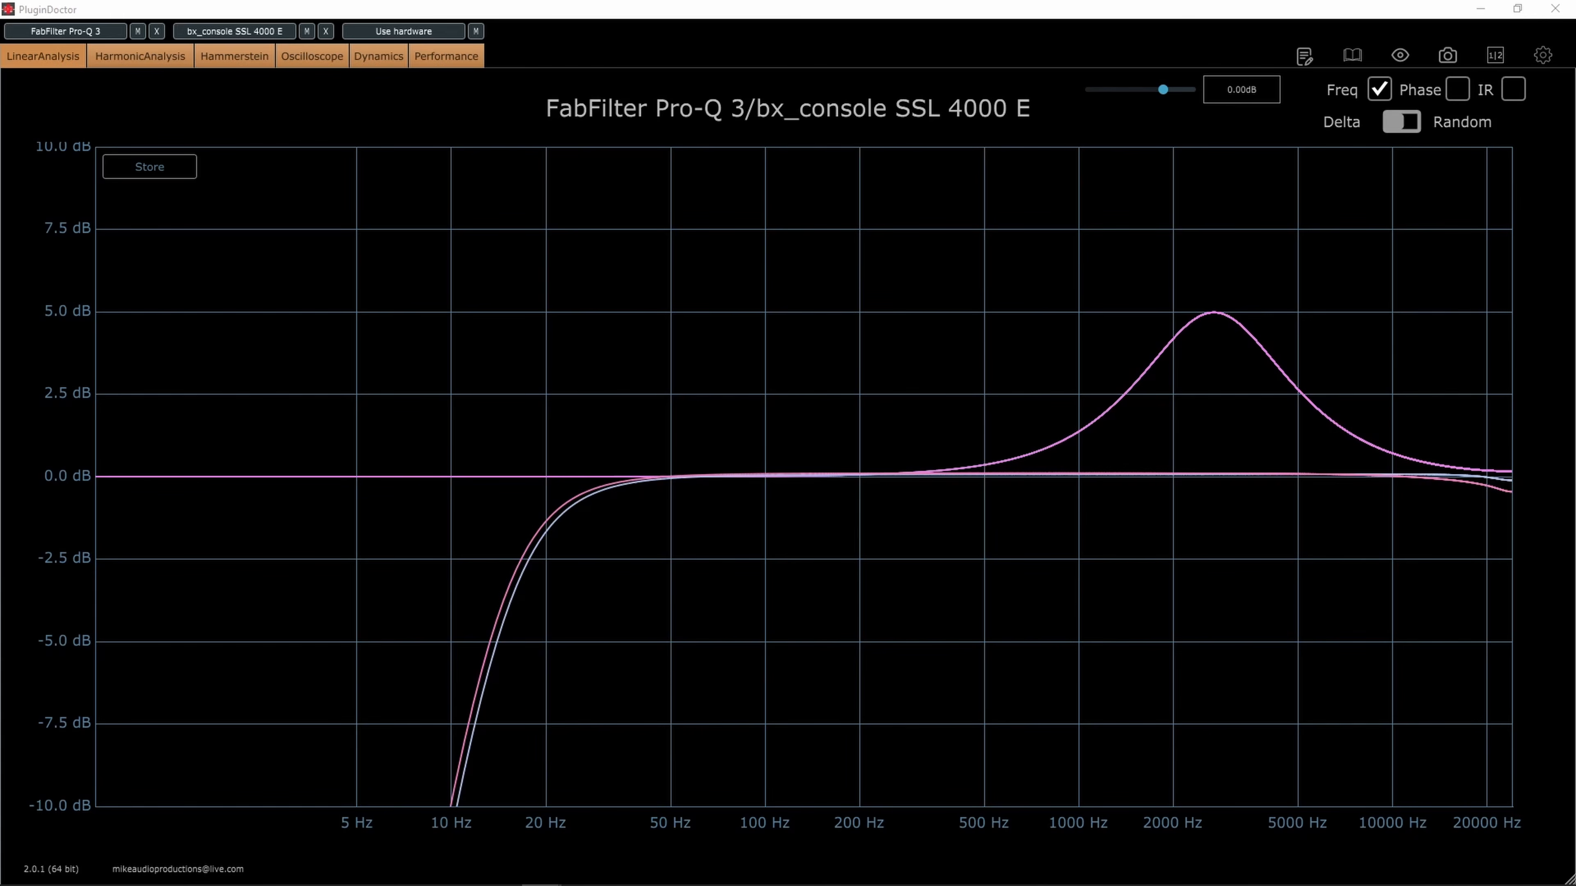
pyautogui.moveTo(1108, 236); pyautogui.dragTo(748, 251)
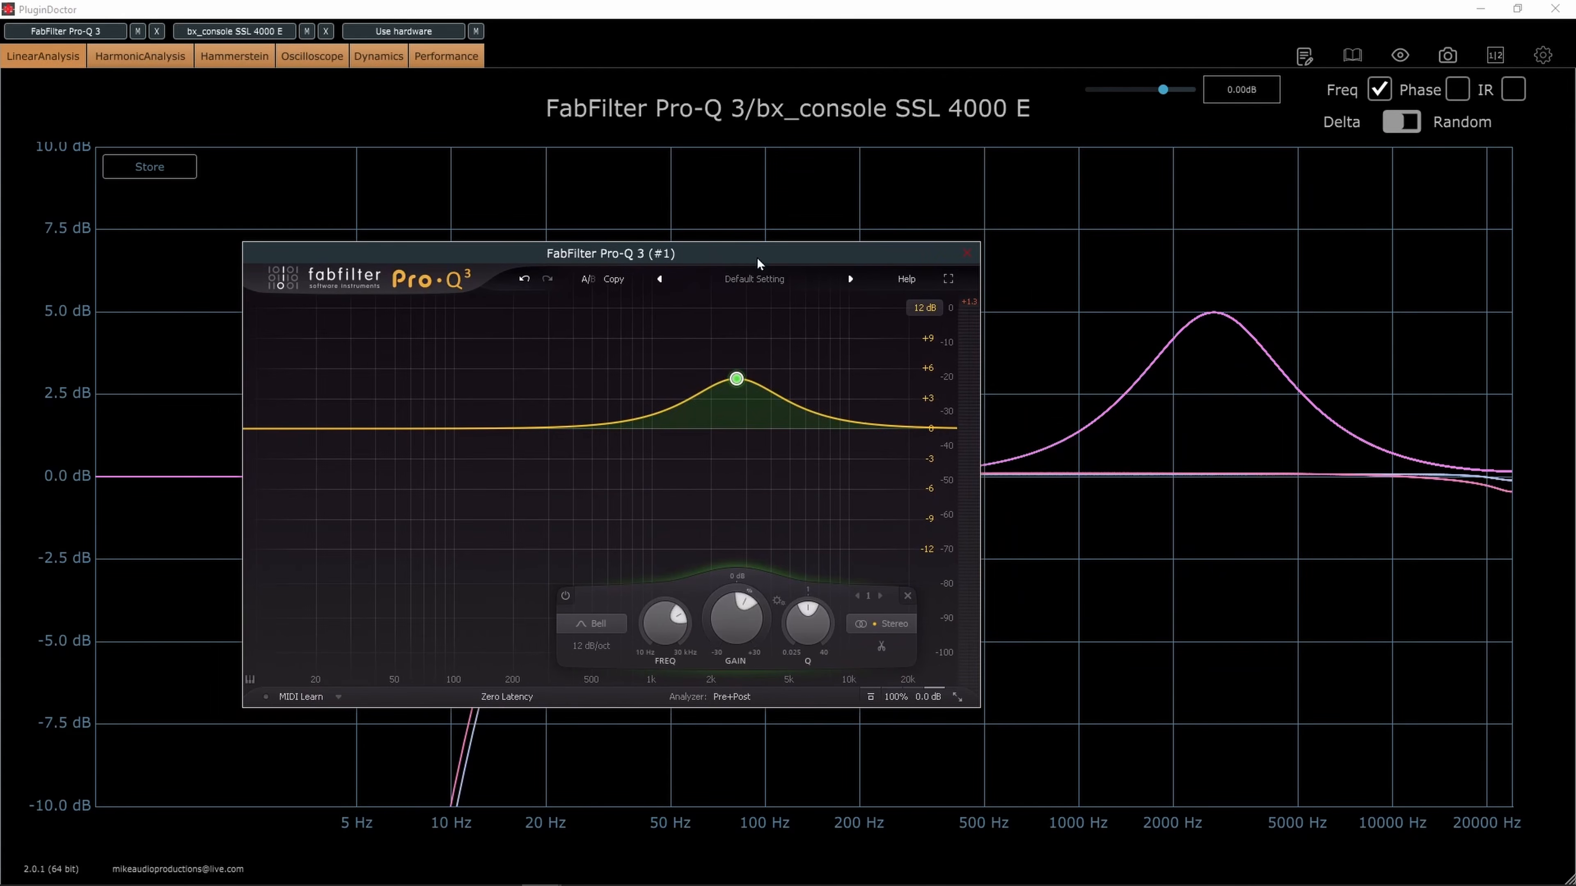
pyautogui.moveTo(736, 381)
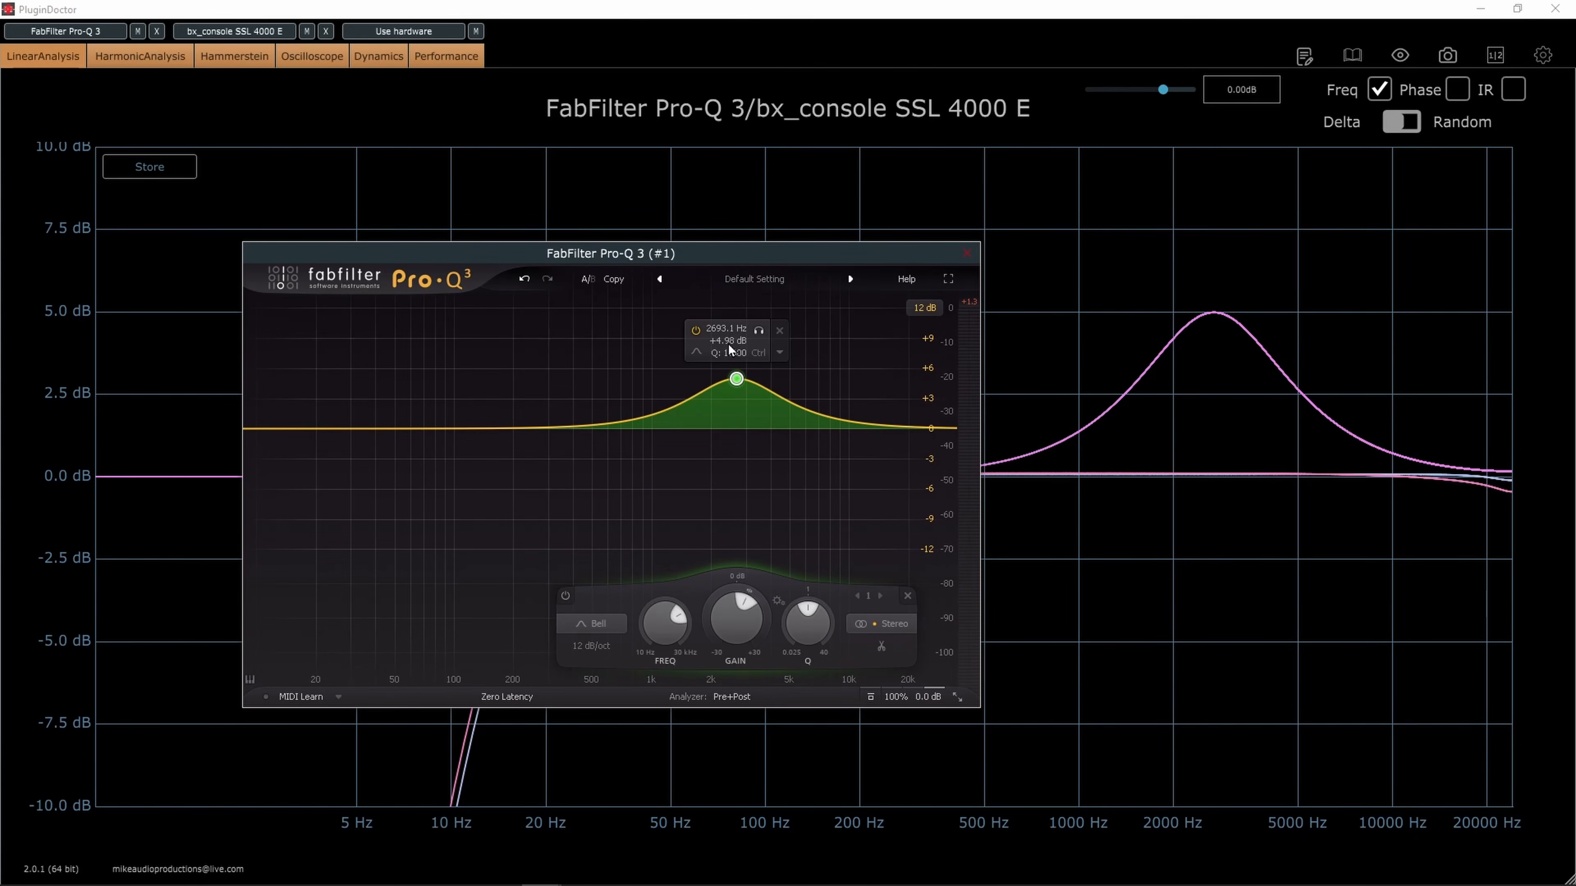
pyautogui.moveTo(1216, 319)
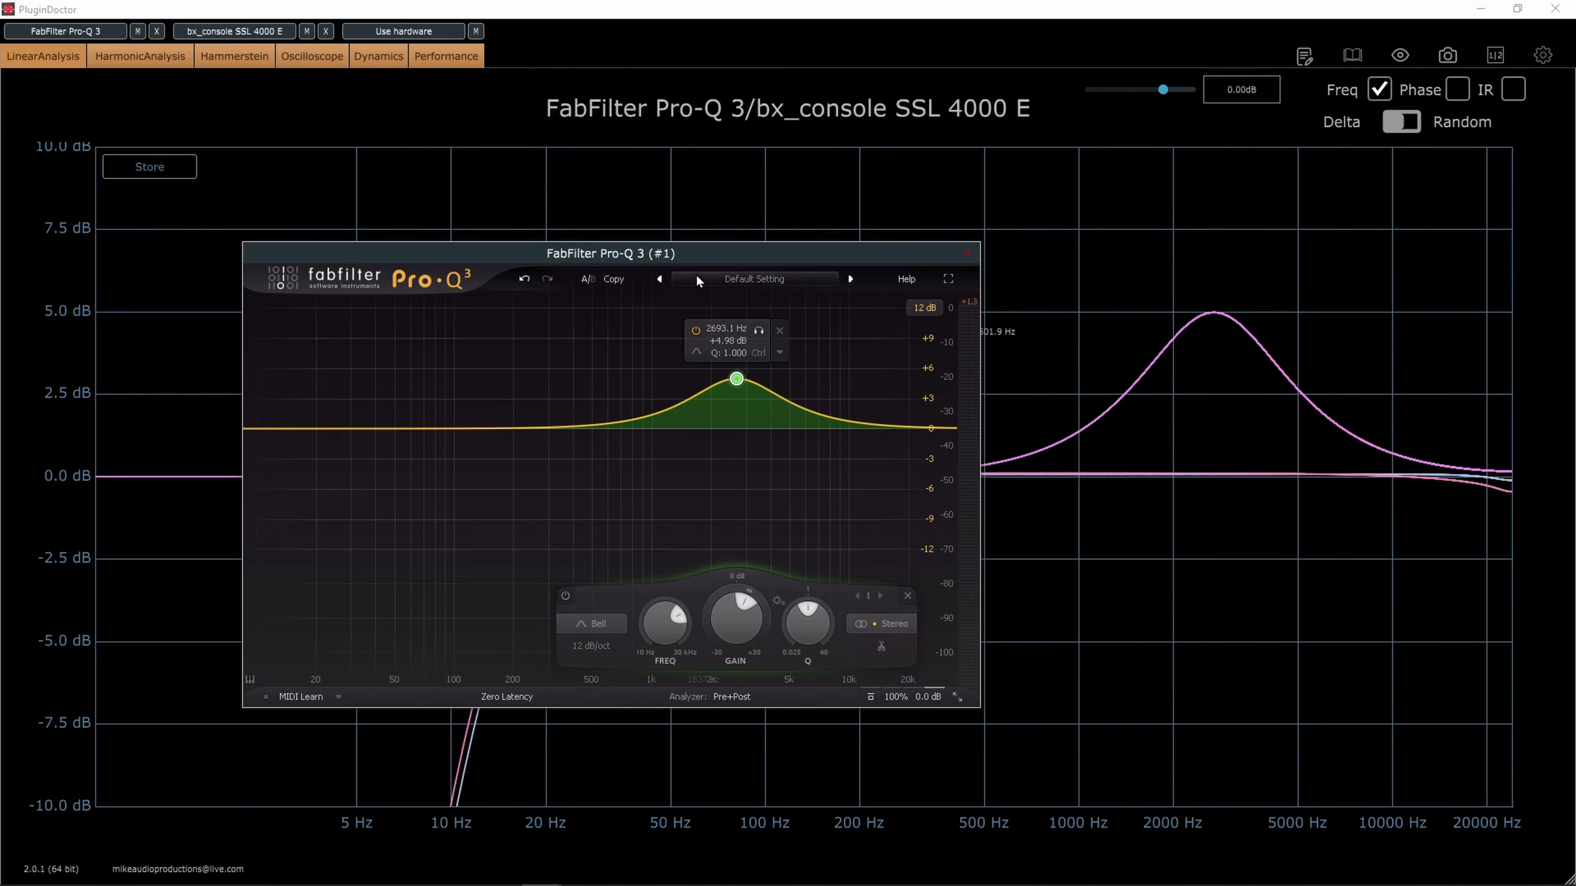
# Turn the Pro-Q 3 bell into a cut of about 5.06 dB near 2447 Hz and clear its window from the graph
pyautogui.moveTo(711, 265); pyautogui.dragTo(658, 263)
pyautogui.moveTo(683, 377); pyautogui.dragTo(679, 480)
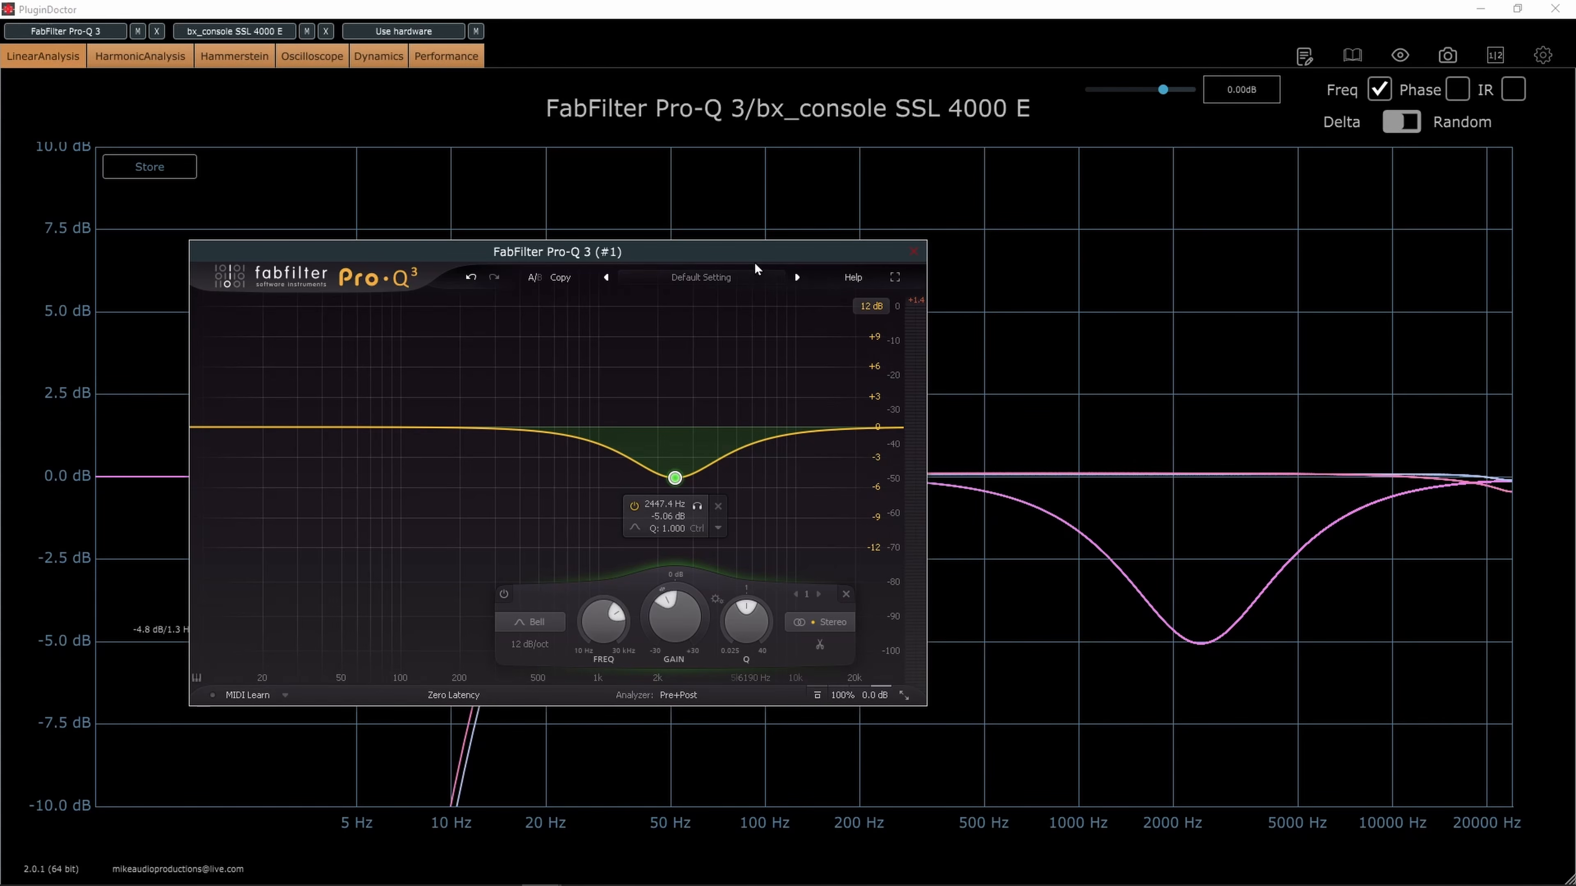
pyautogui.moveTo(758, 258); pyautogui.dragTo(0, 263)
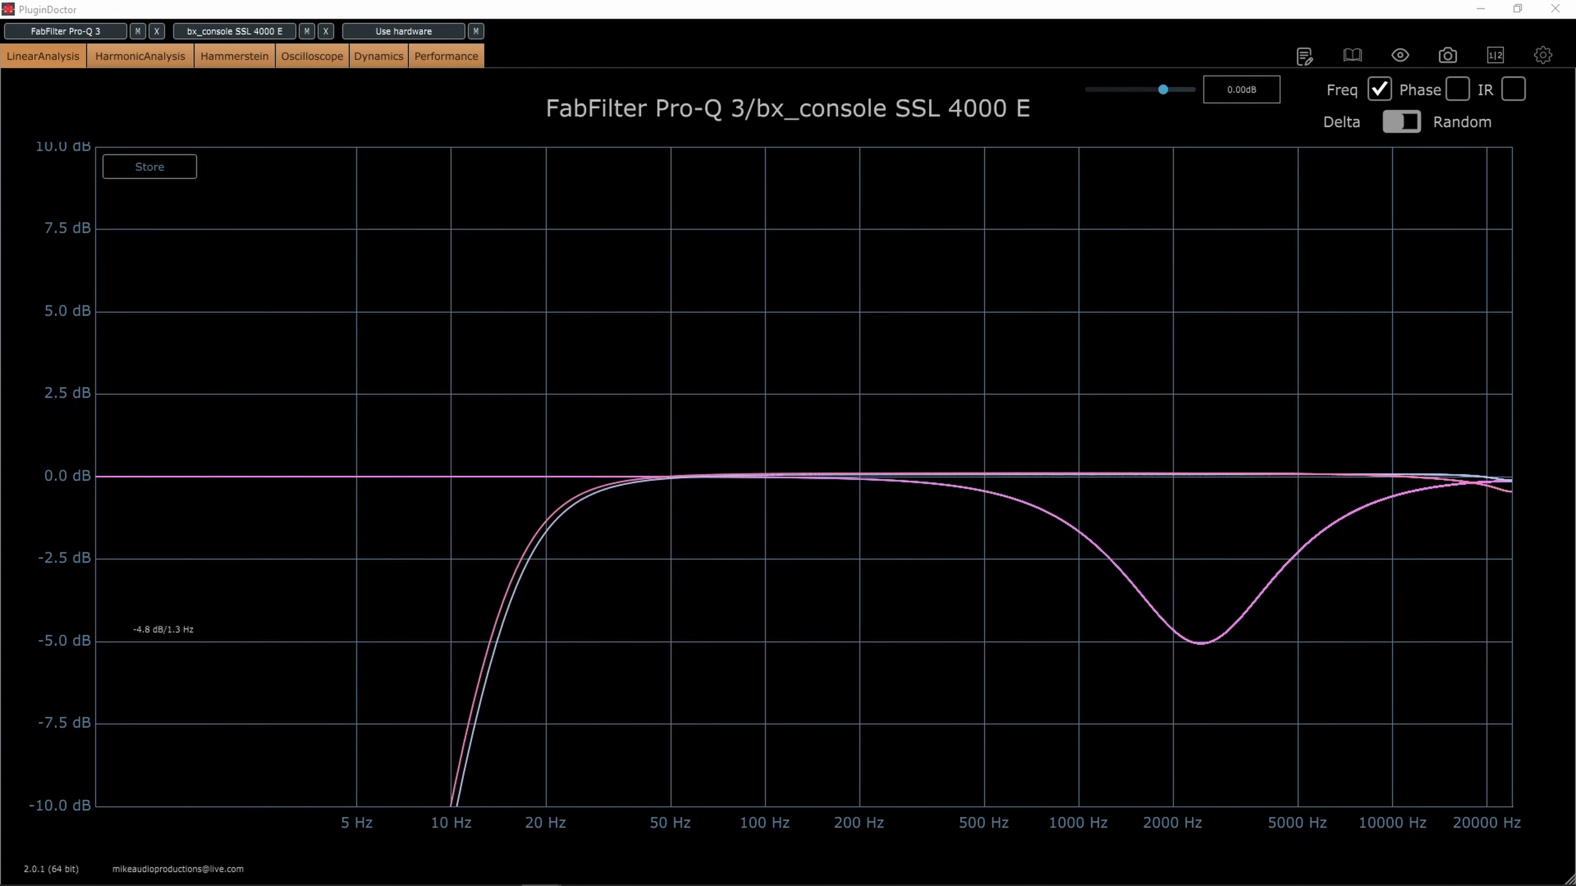
# Mute Pro-Q 3 and boost the HF band of bx_console SSL 4000 E by about 3.1 dB, clearing its window from the graph
pyautogui.click(137, 31)
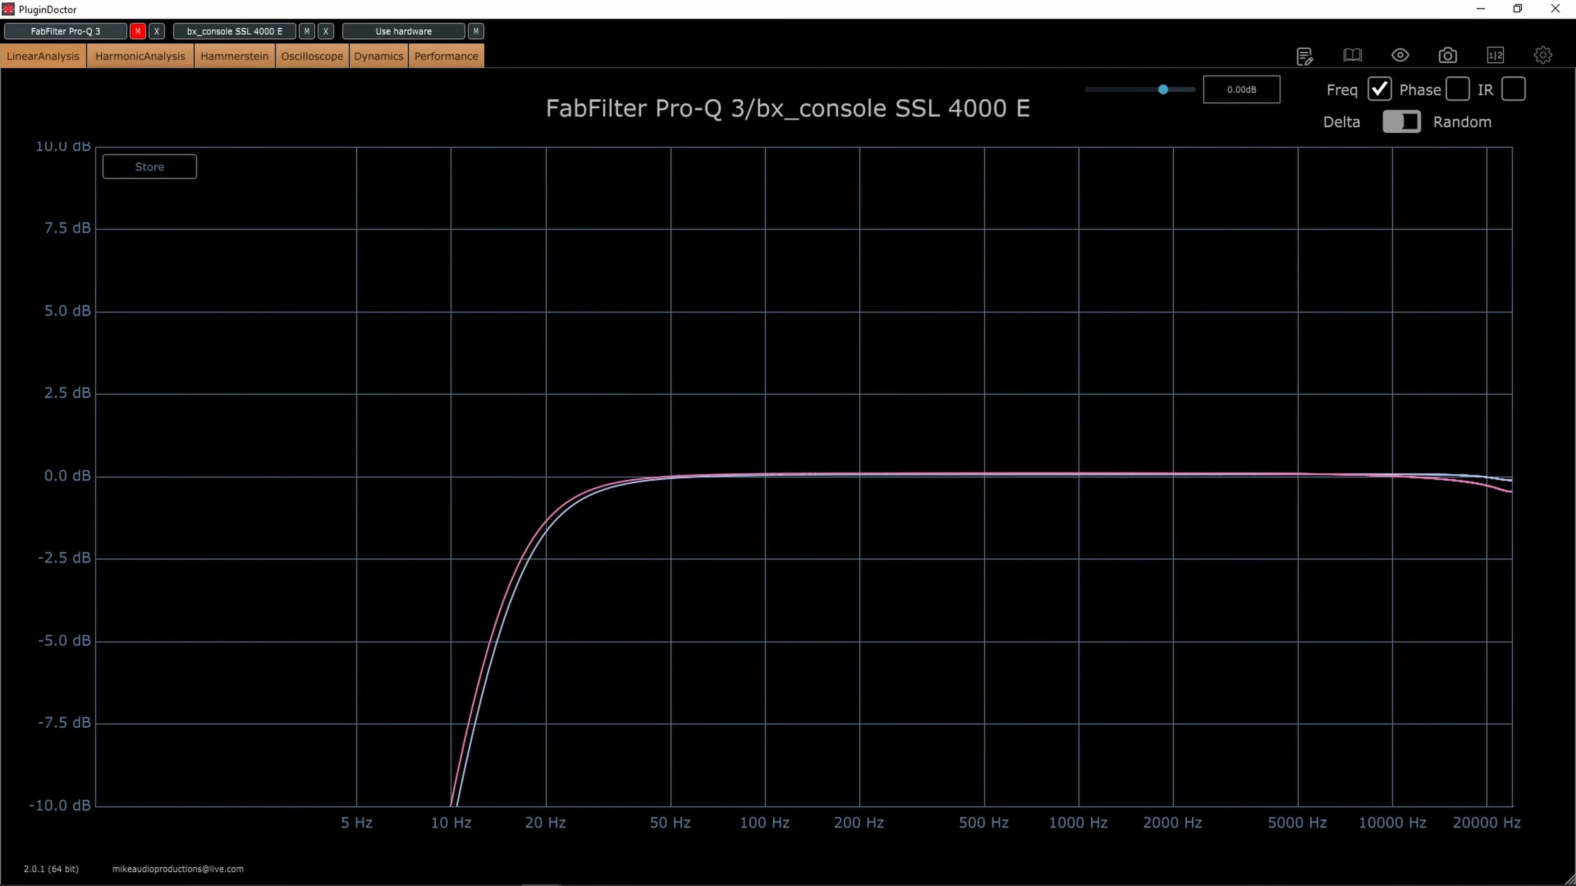
pyautogui.click(234, 30)
pyautogui.moveTo(199, 133); pyautogui.dragTo(505, 113)
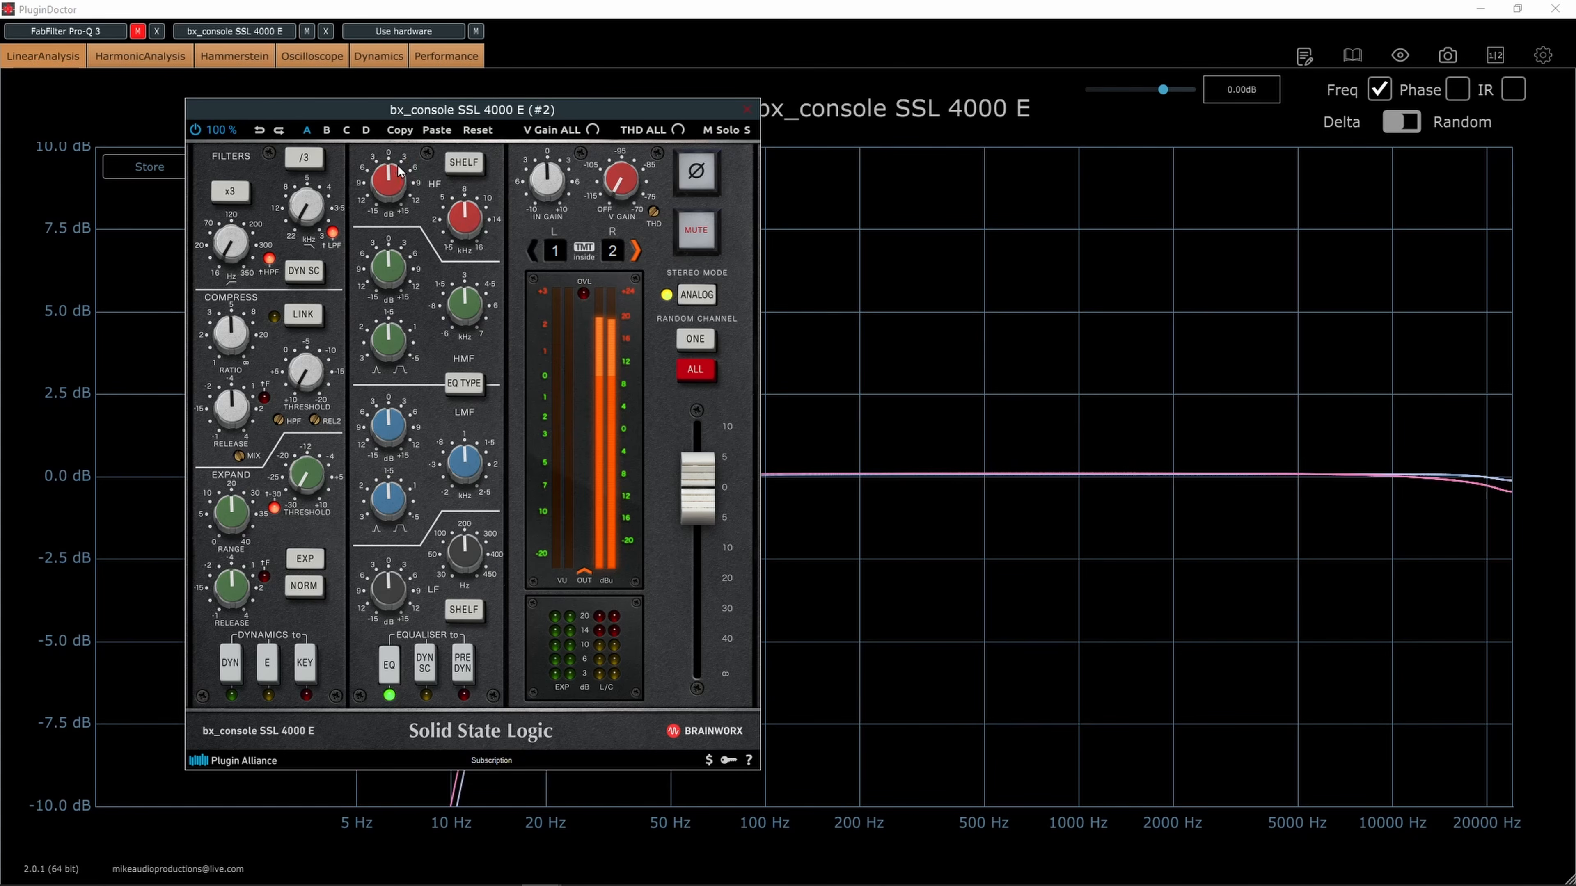
pyautogui.moveTo(394, 180); pyautogui.dragTo(393, 167)
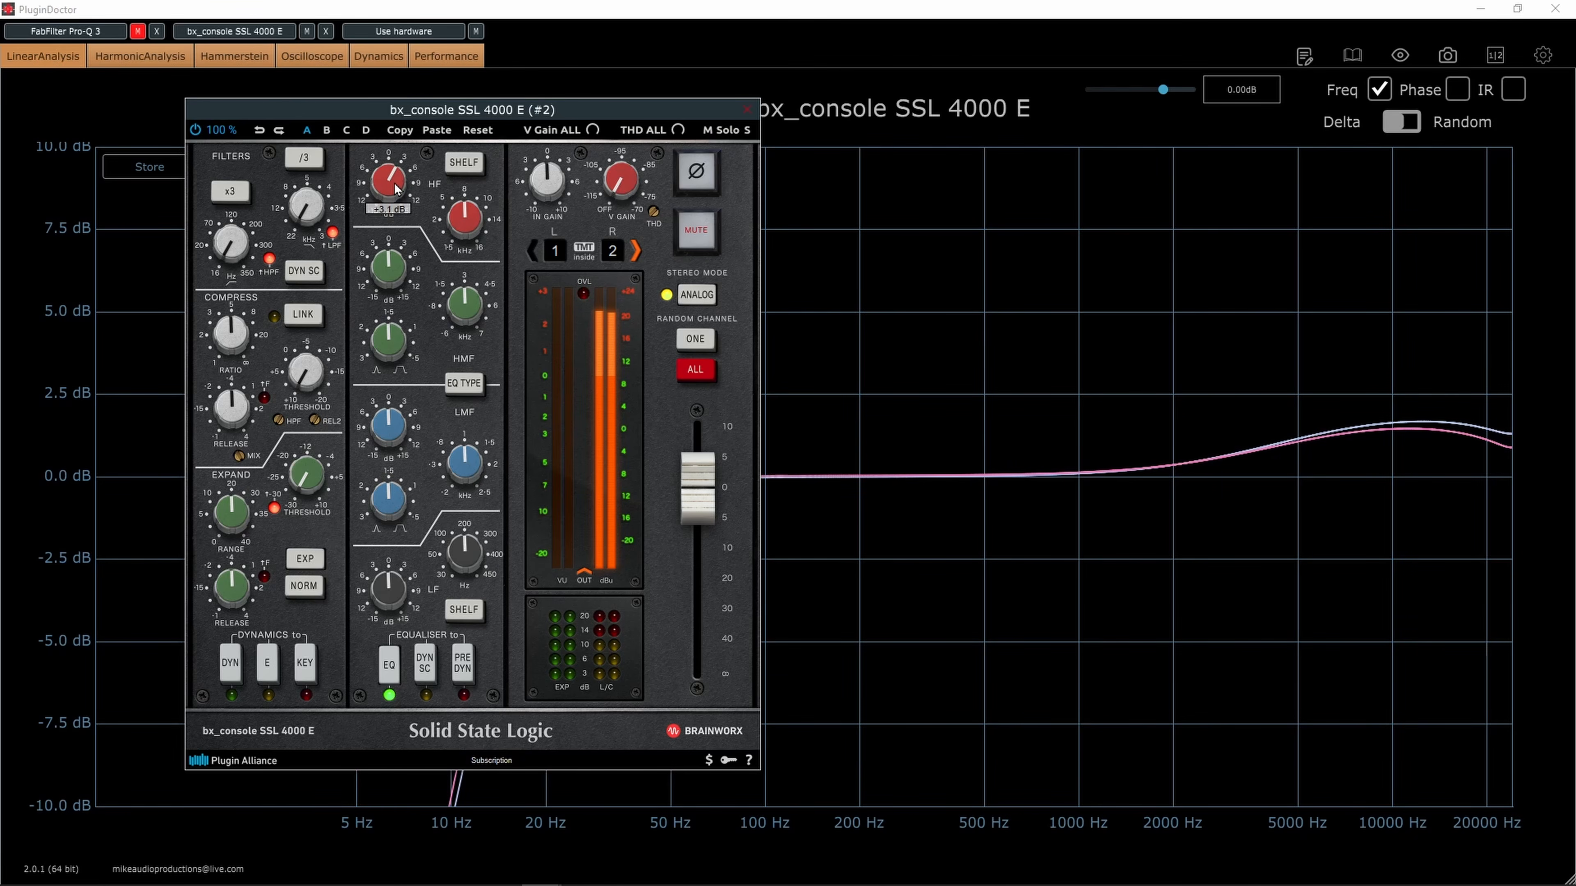
pyautogui.moveTo(434, 111); pyautogui.dragTo(0, 187)
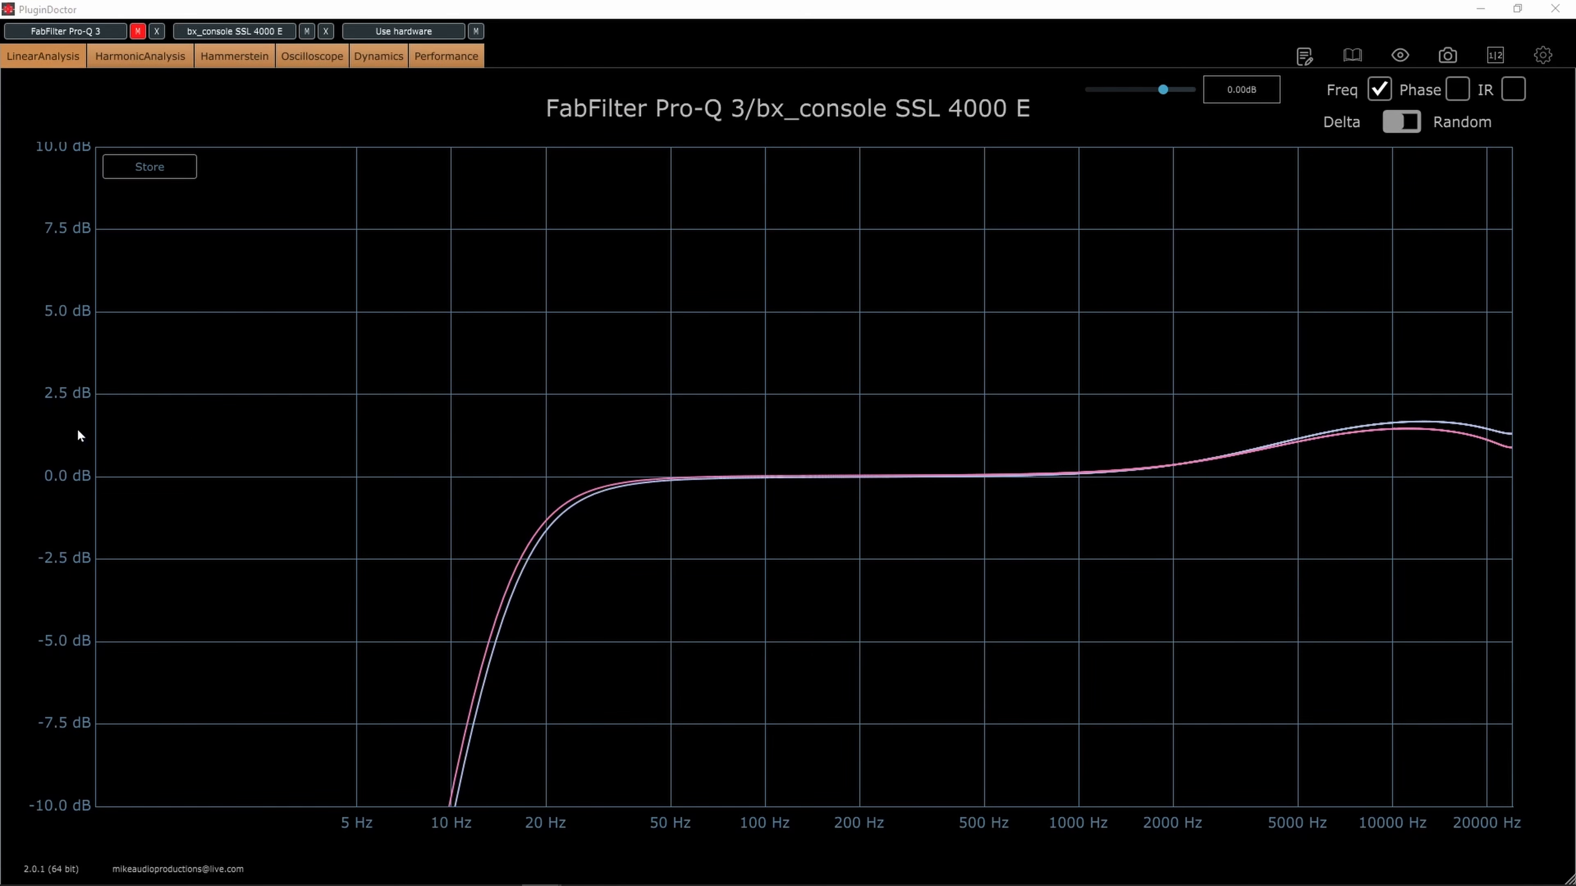
# Switch bx_console SSL 4000 E to Digital stereo mode and raise its HF gain to about +4.1 dB
pyautogui.click(1424, 420)
pyautogui.click(233, 31)
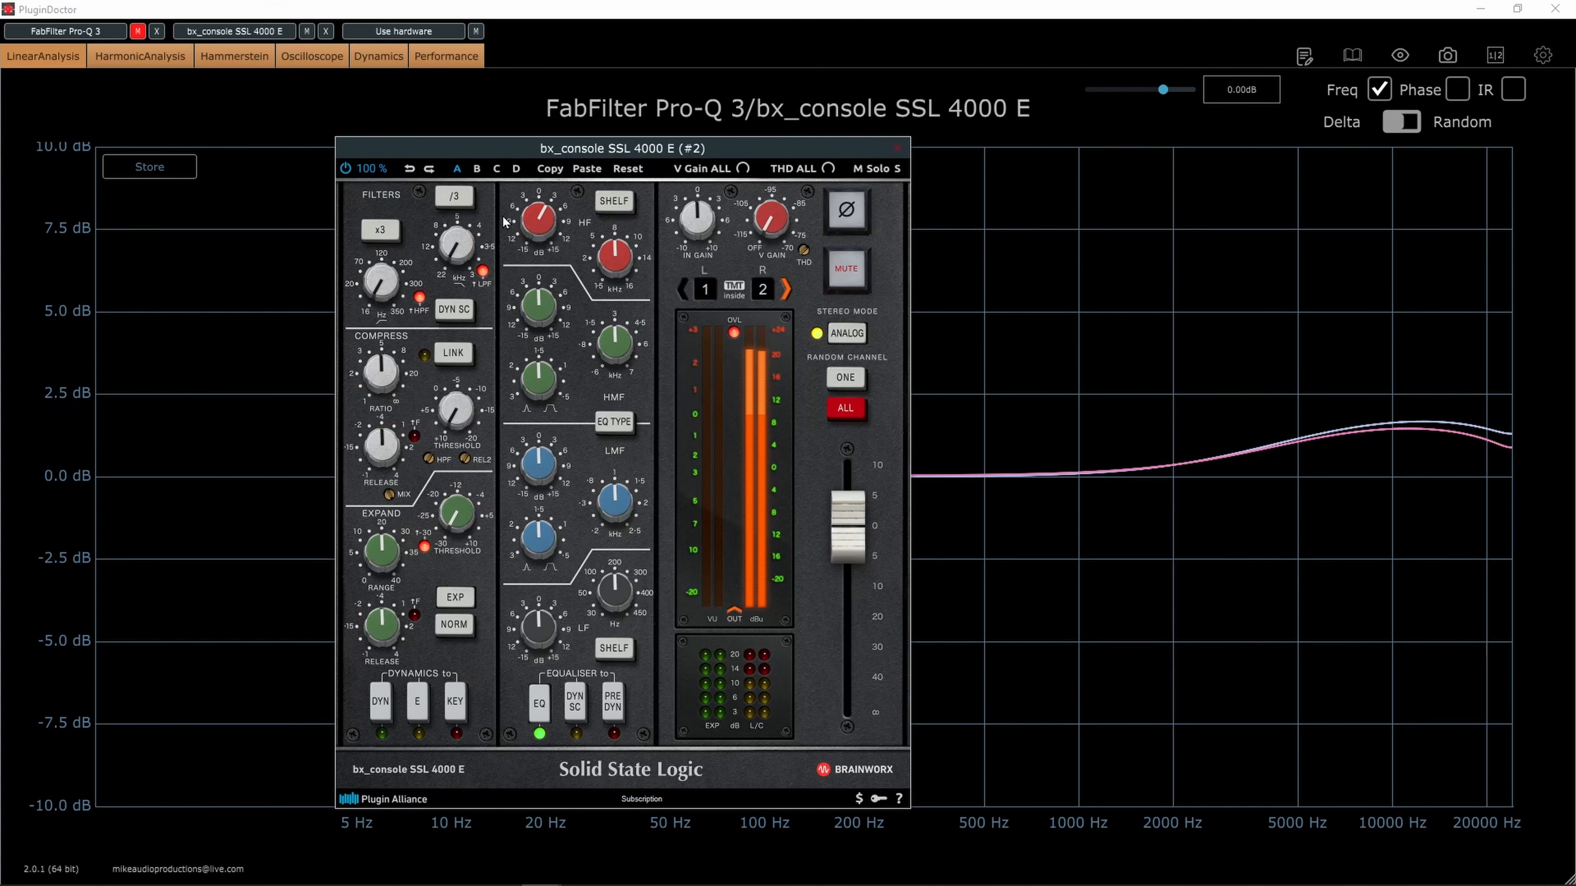
pyautogui.moveTo(538, 218); pyautogui.dragTo(537, 209)
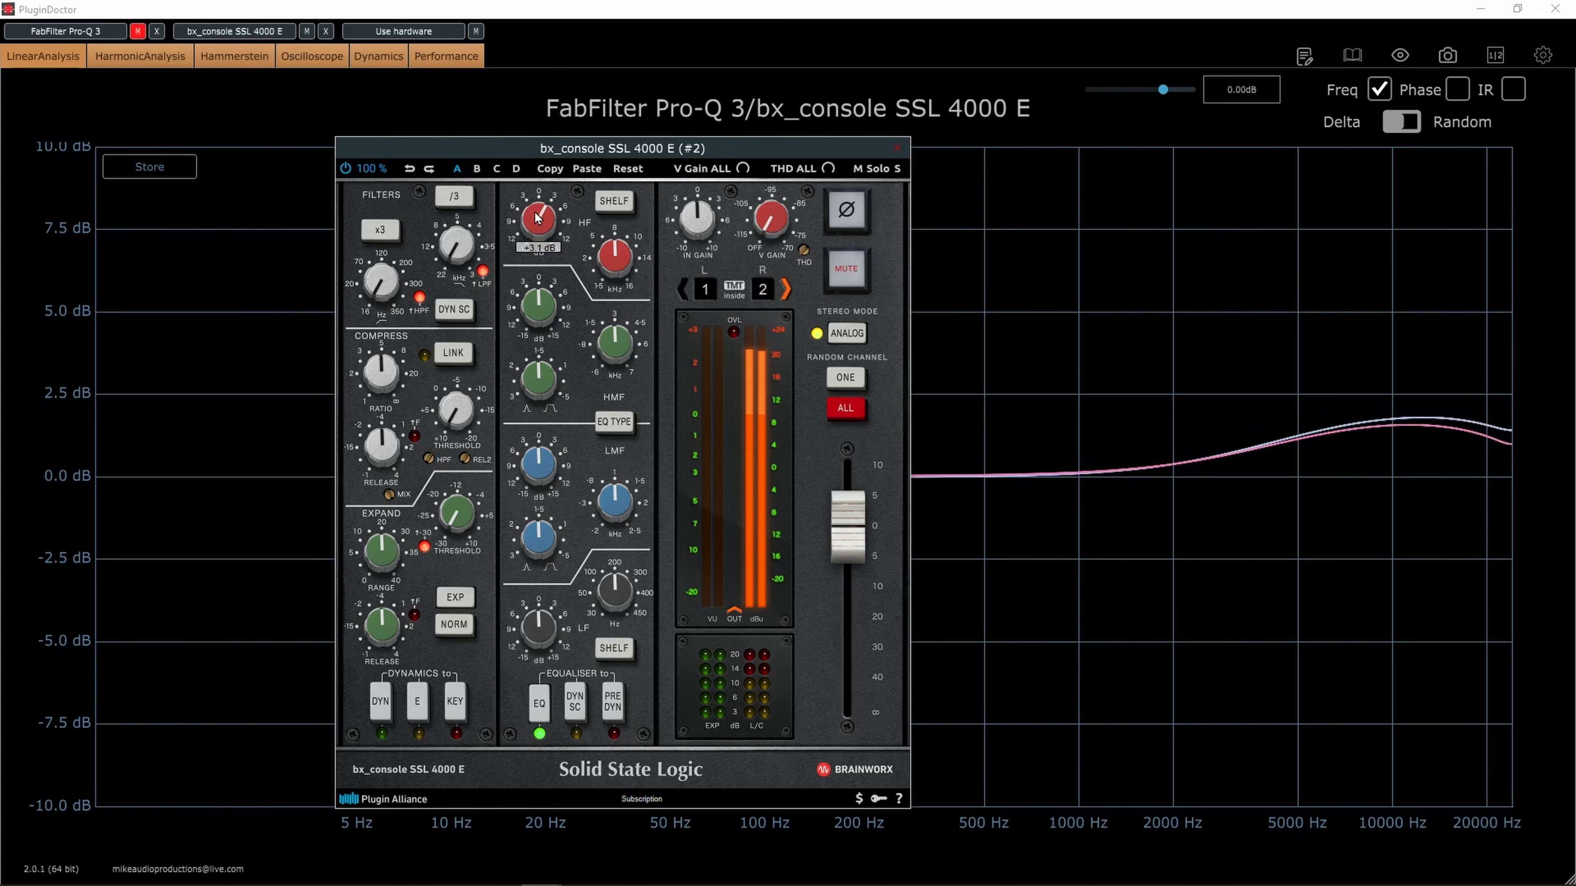
pyautogui.click(861, 333)
pyautogui.moveTo(543, 233); pyautogui.dragTo(541, 228)
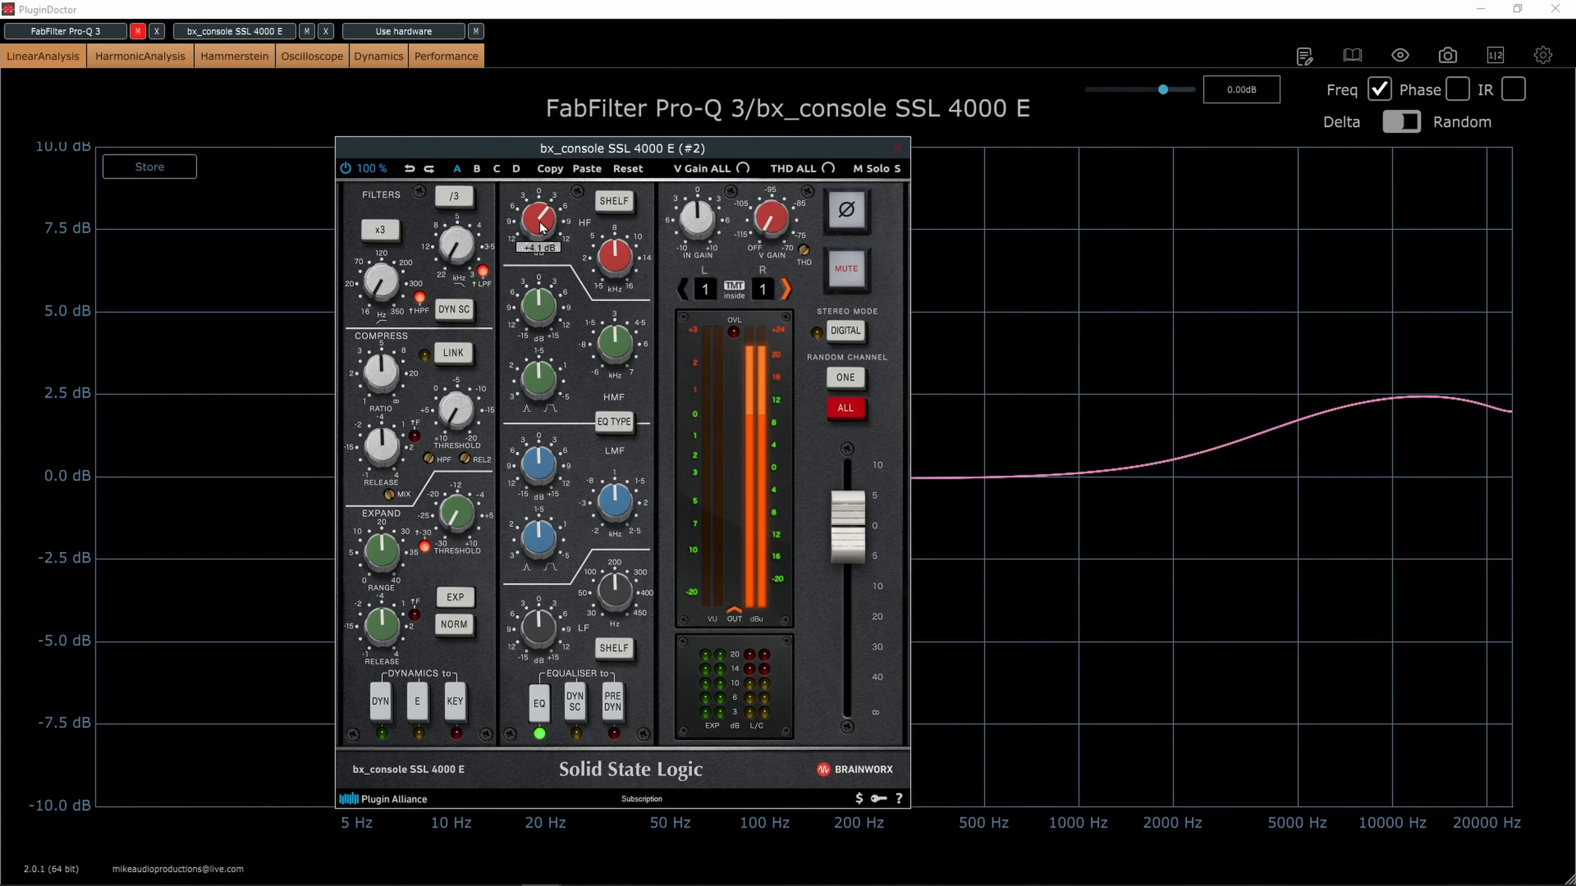
# Fine-tune the HF gain of bx_console SSL 4000 E to about +4.3 dB and clear its window from the response graph
pyautogui.moveTo(548, 220)
pyautogui.scroll(-1, 548, 218)
pyautogui.scroll(-1, 548, 218)
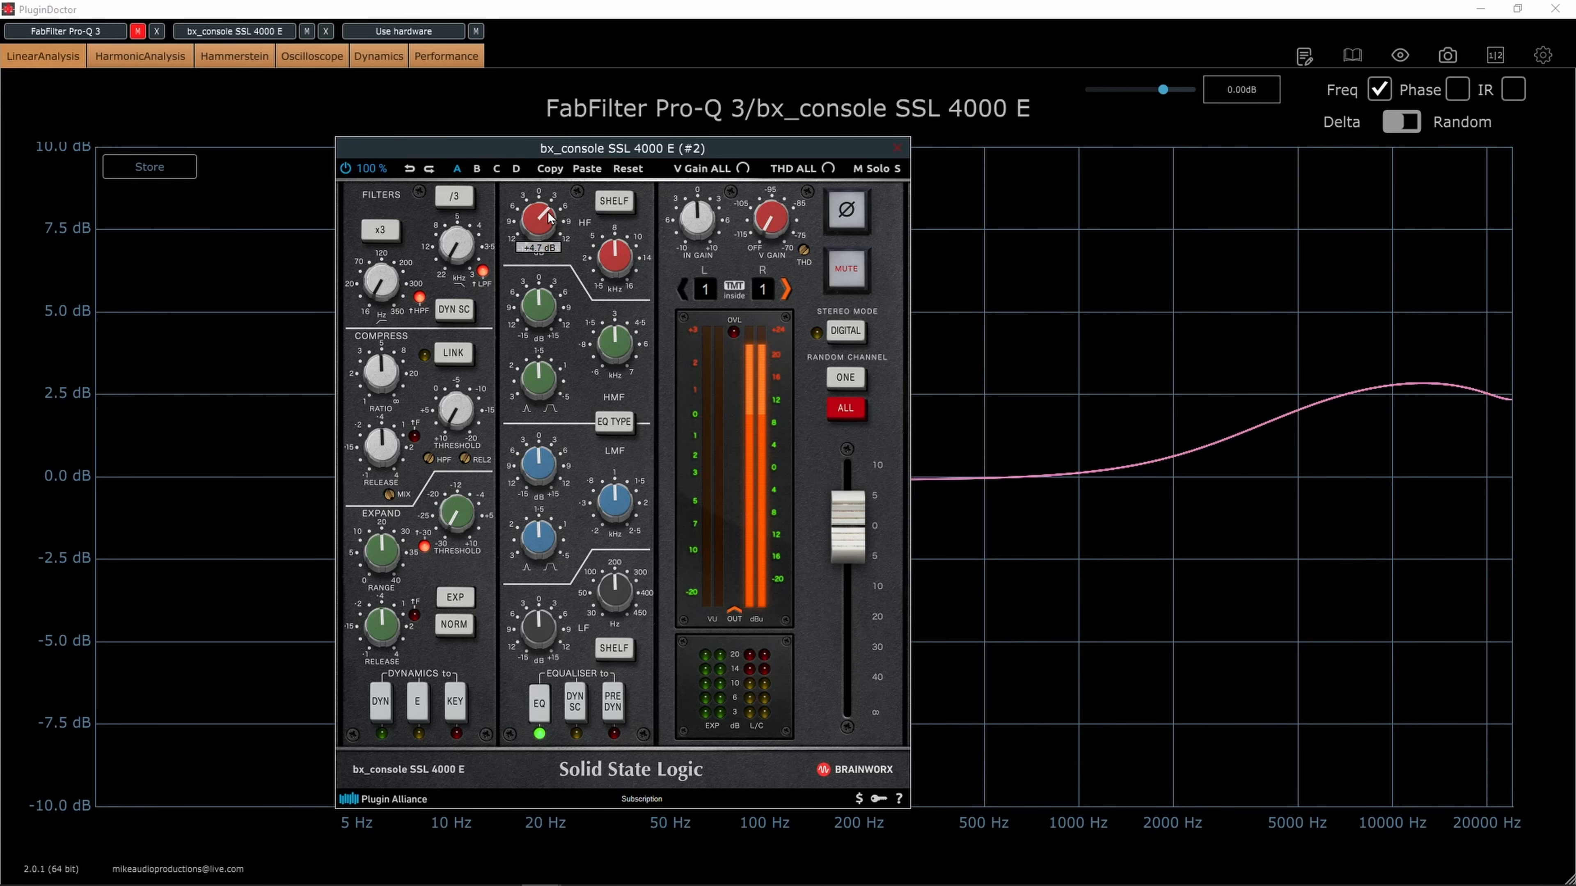
pyautogui.scroll(3, 548, 218)
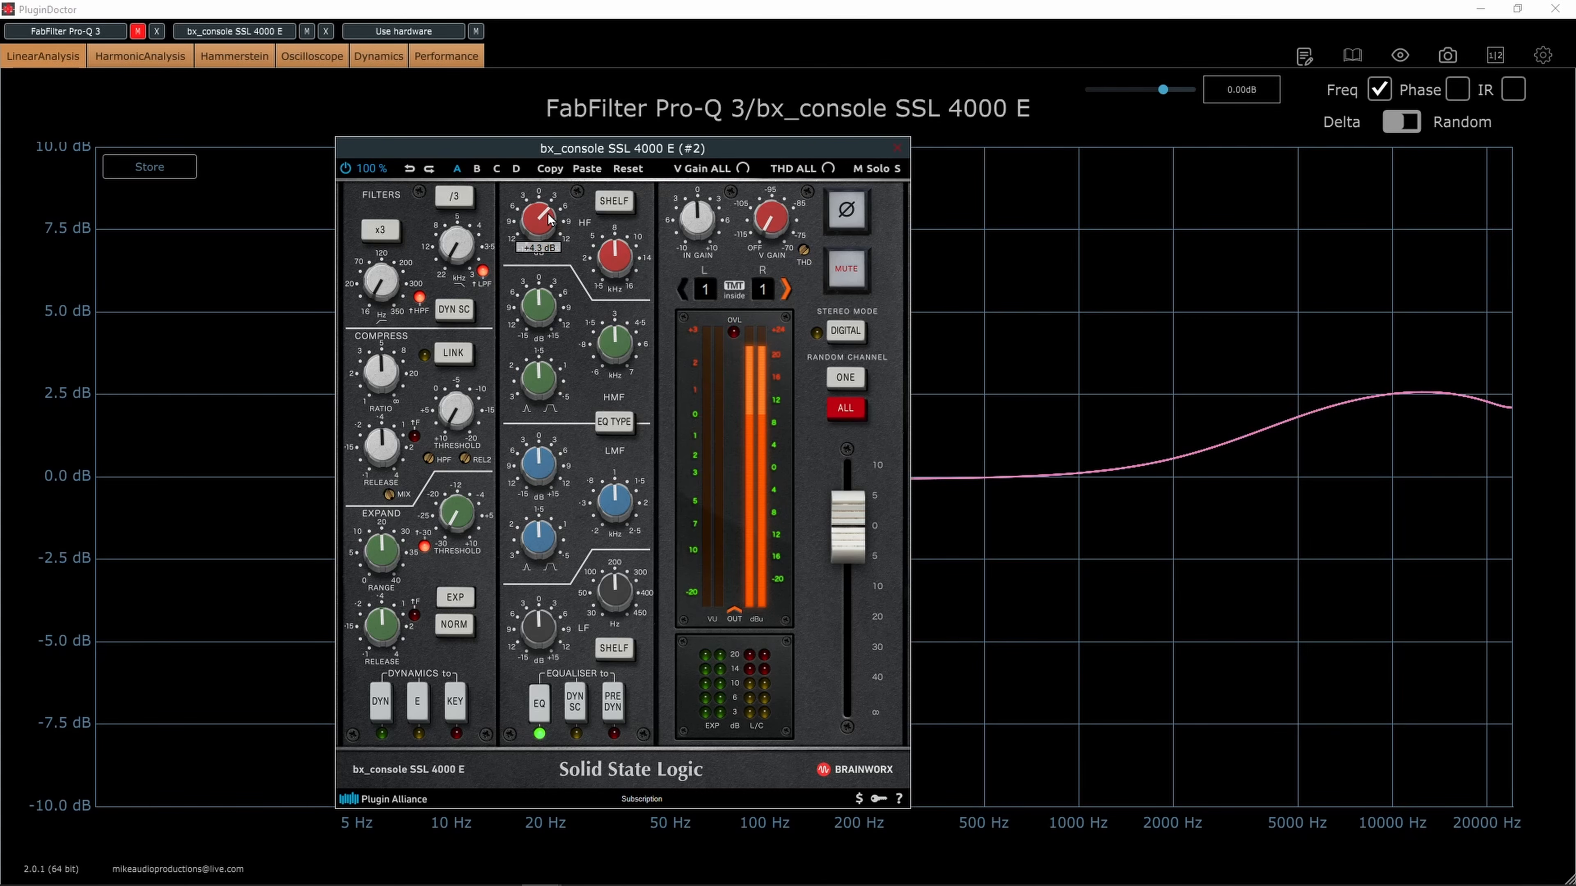
pyautogui.moveTo(568, 148); pyautogui.dragTo(704, 133)
pyautogui.moveTo(842, 142); pyautogui.dragTo(752, 152)
pyautogui.click(943, 143)
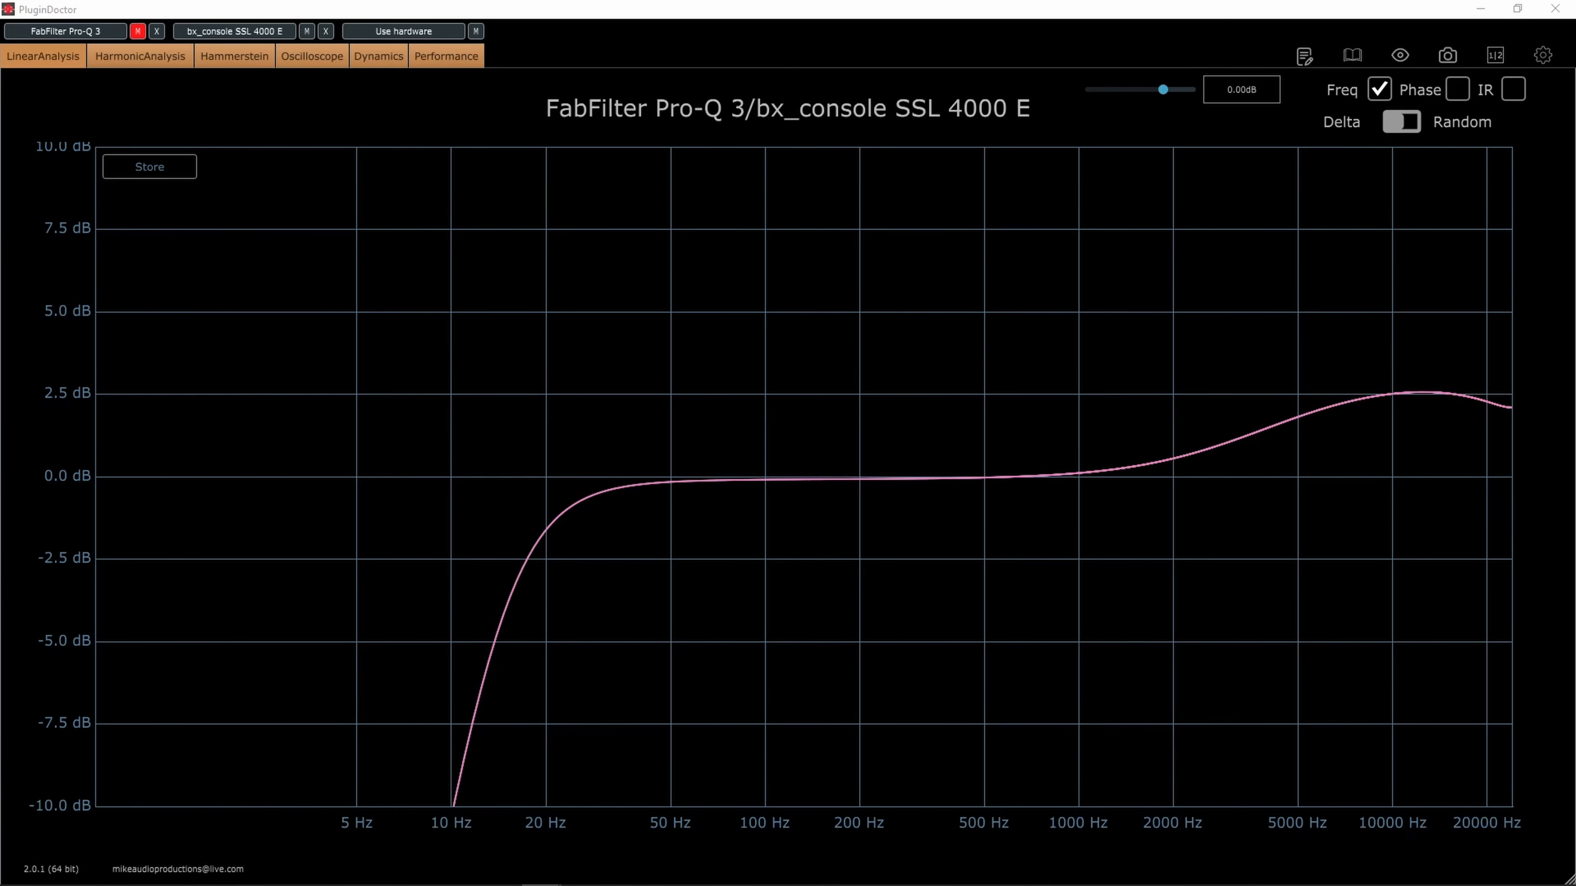
# Unmute Pro-Q 3 and boost its bell band by about 2.20 dB near 10179 Hz, keeping its window off the high-frequency curves
pyautogui.click(234, 31)
pyautogui.moveTo(340, 103); pyautogui.dragTo(415, 111)
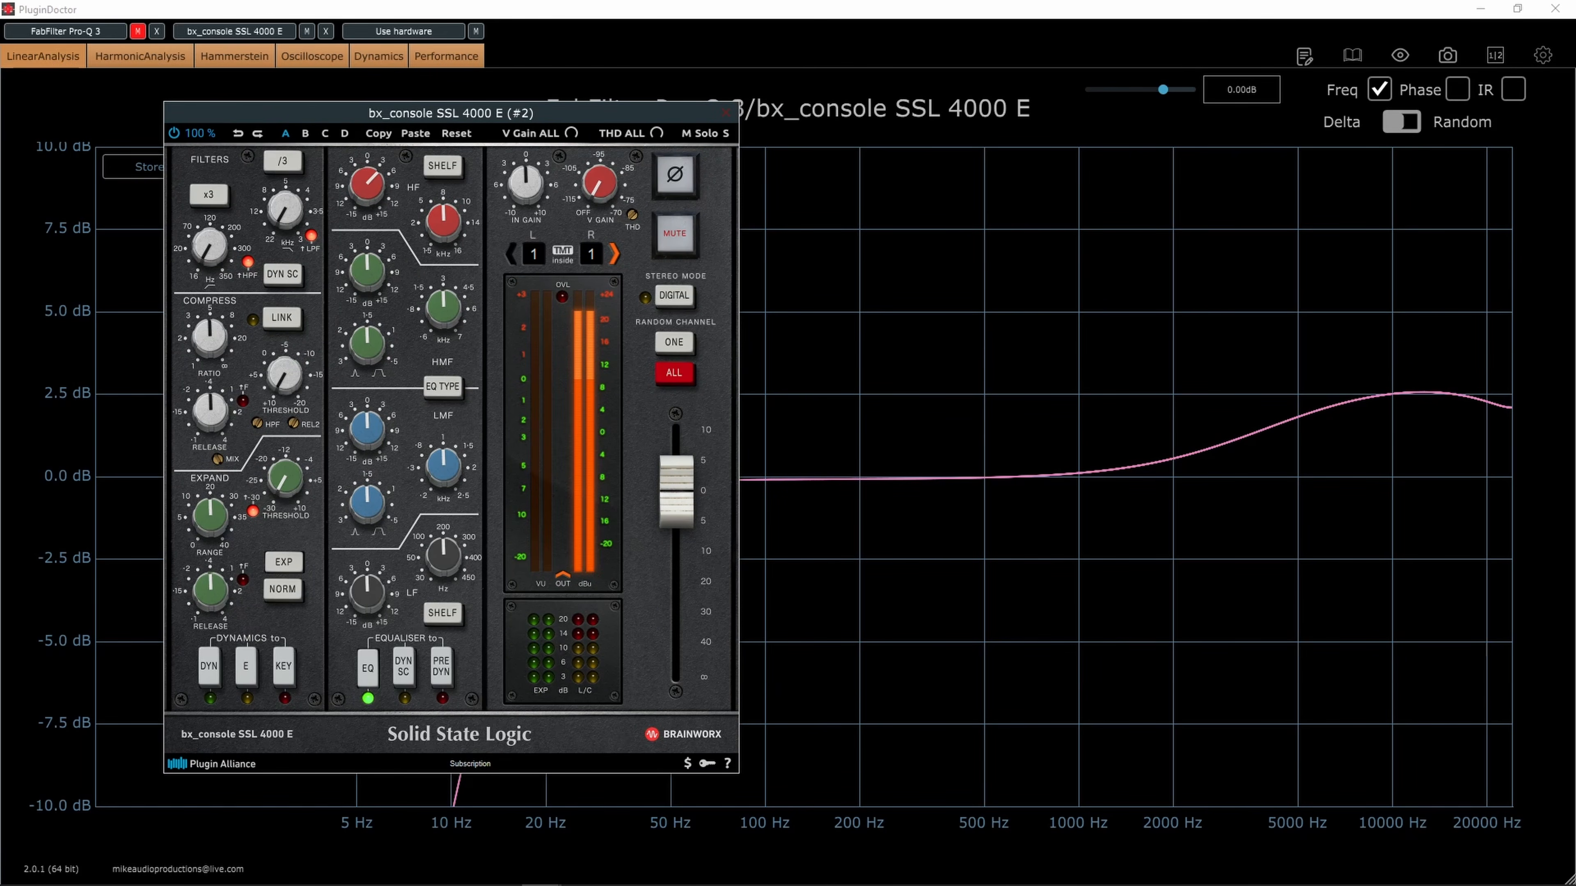
pyautogui.moveTo(0, 206); pyautogui.dragTo(1044, 296)
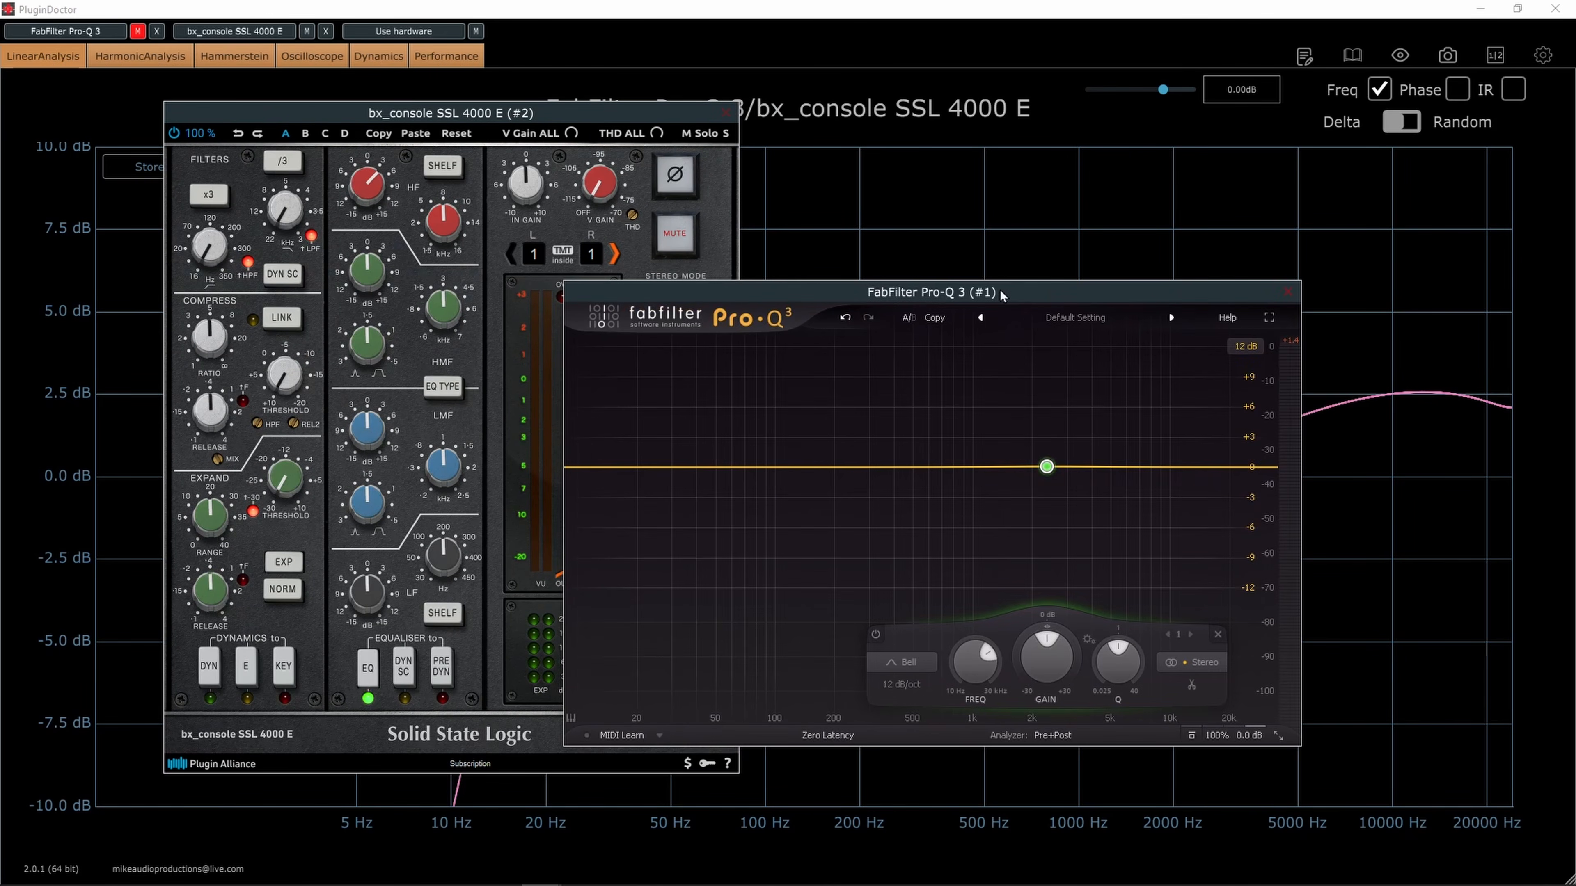
pyautogui.click(372, 182)
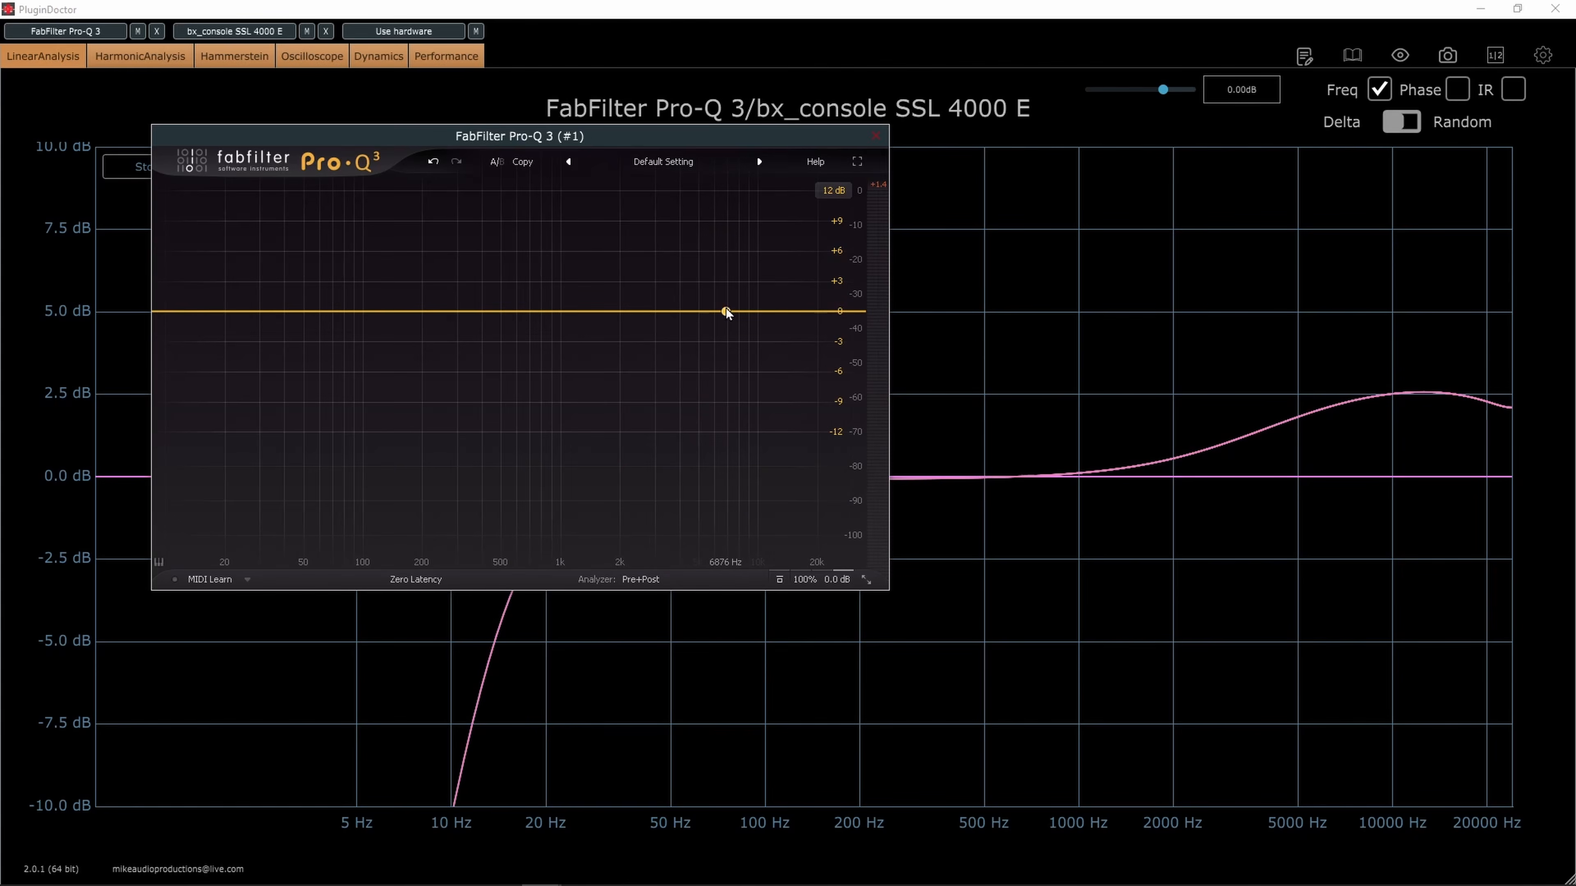
pyautogui.moveTo(721, 310); pyautogui.dragTo(760, 291)
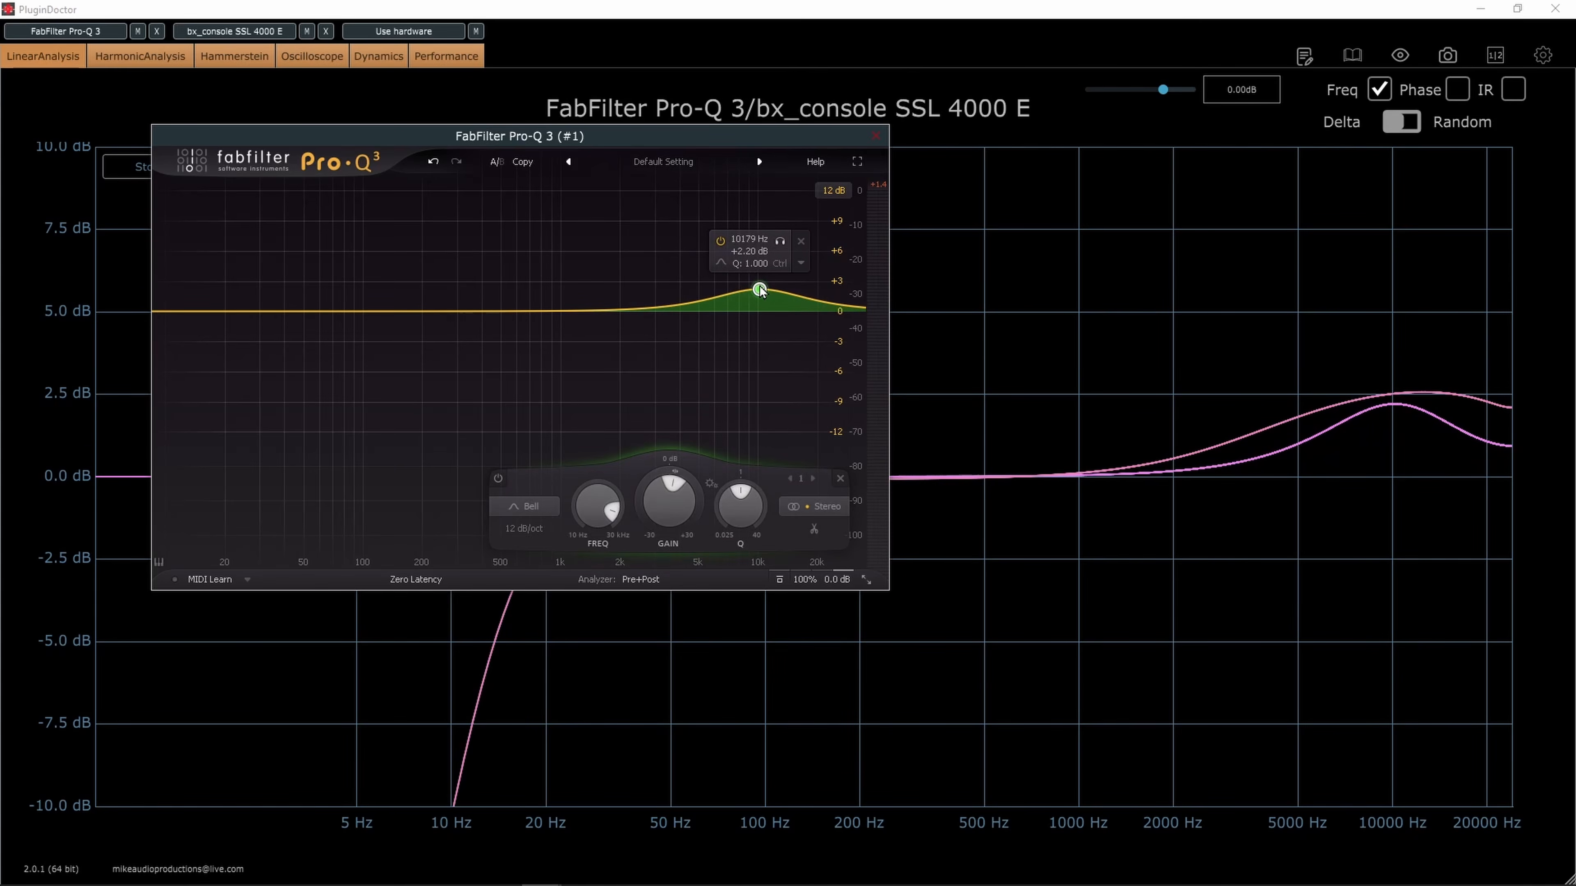
pyautogui.moveTo(643, 141); pyautogui.dragTo(557, 140)
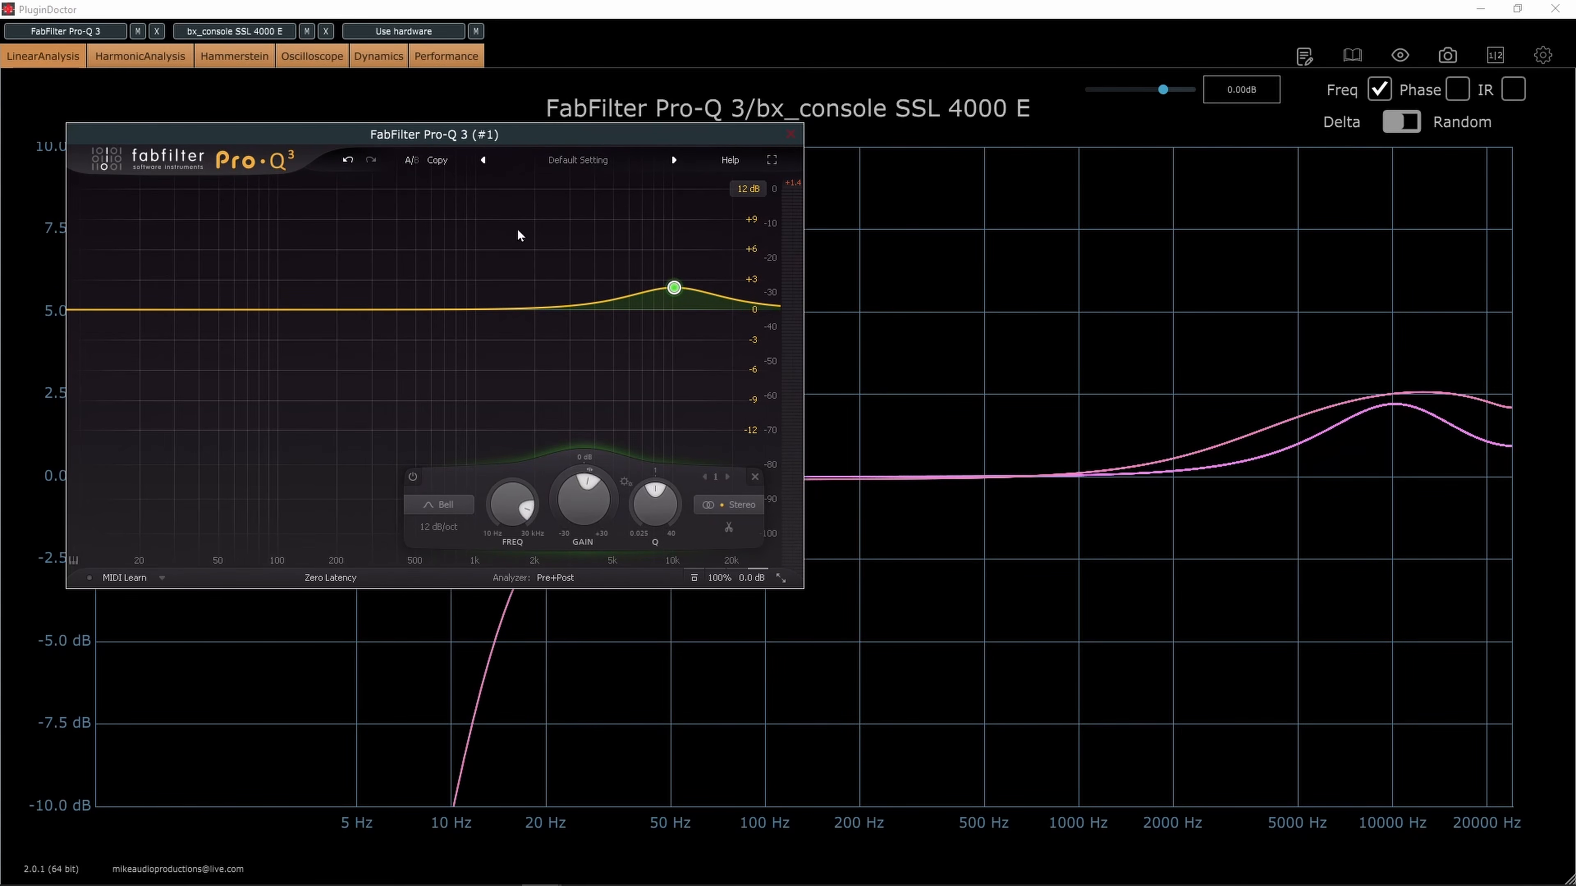
# Set the Pro-Q 3 bell band to a frequency of 8000 Hz and a gain of 4.3 dB
pyautogui.click(511, 543)
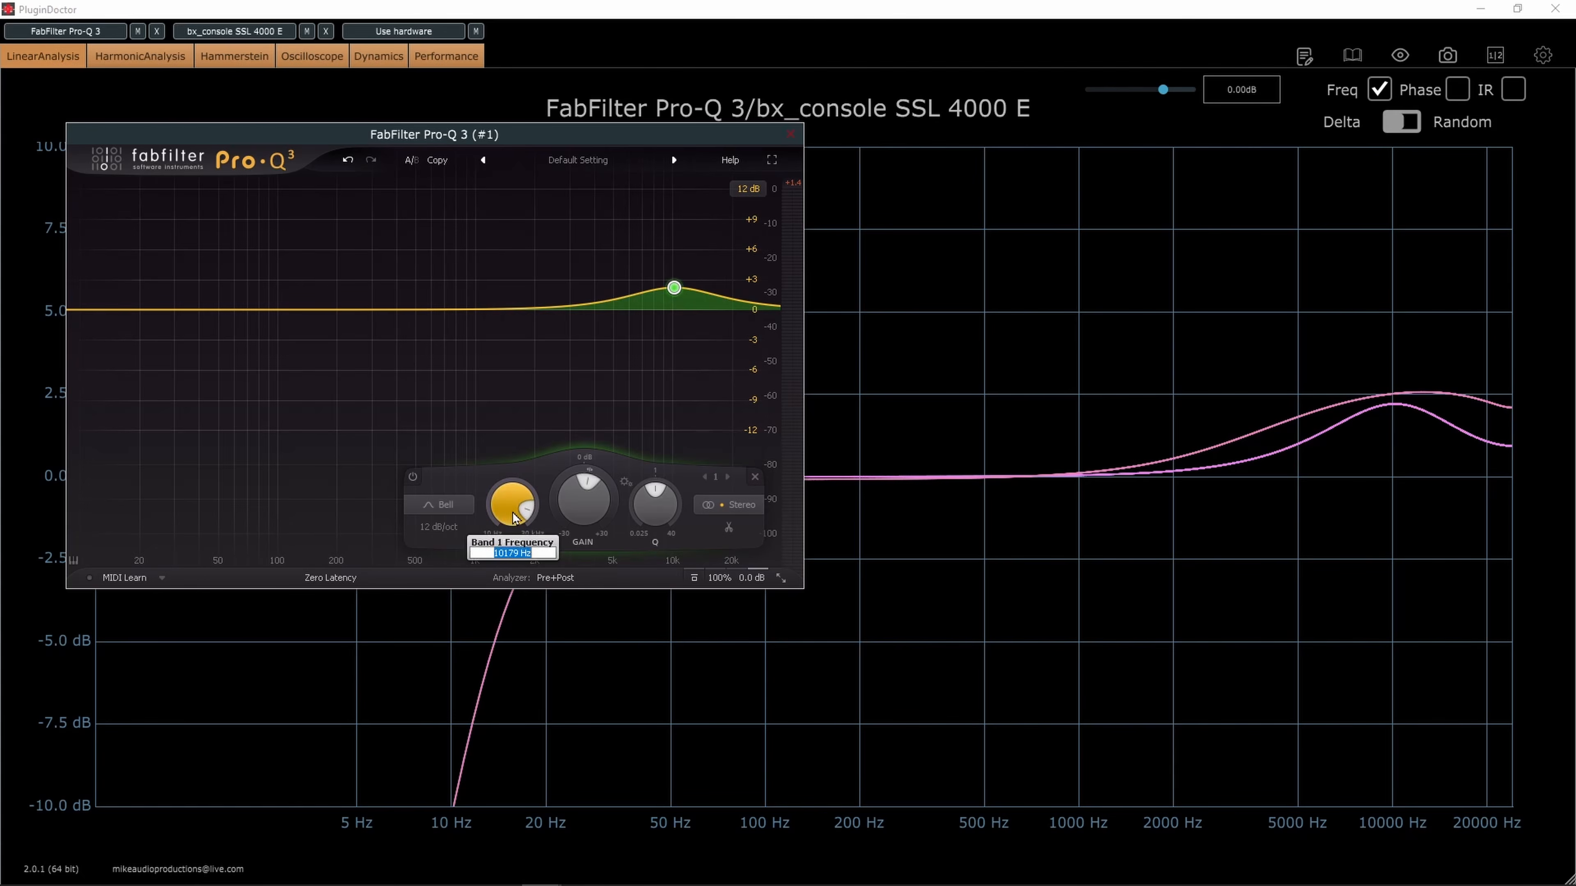
pyautogui.write('800')
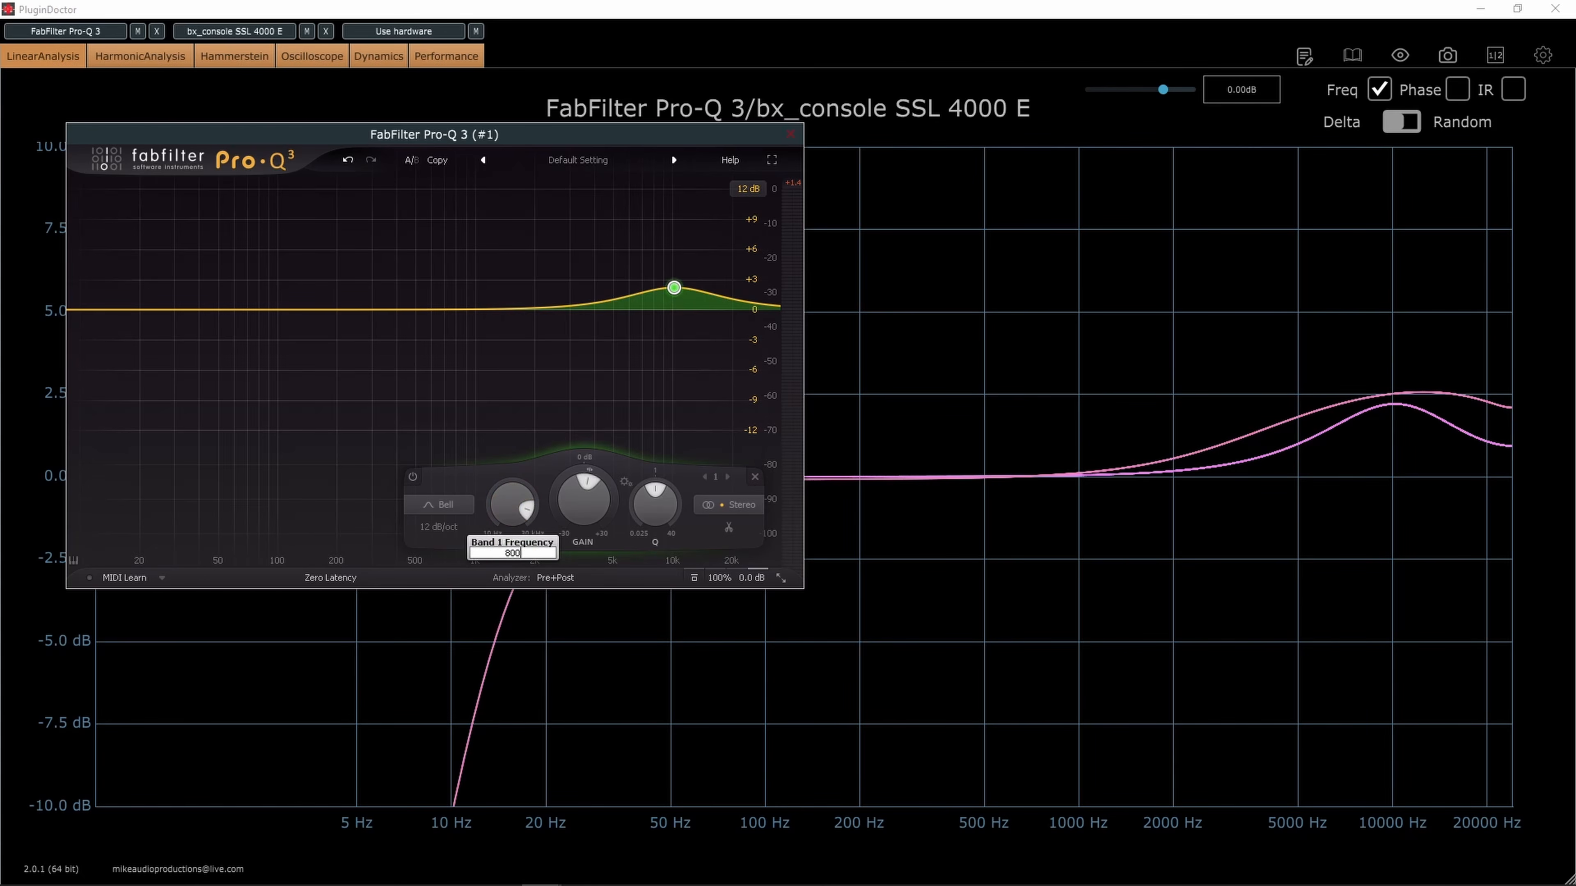
pyautogui.write('0')
pyautogui.press('Return')
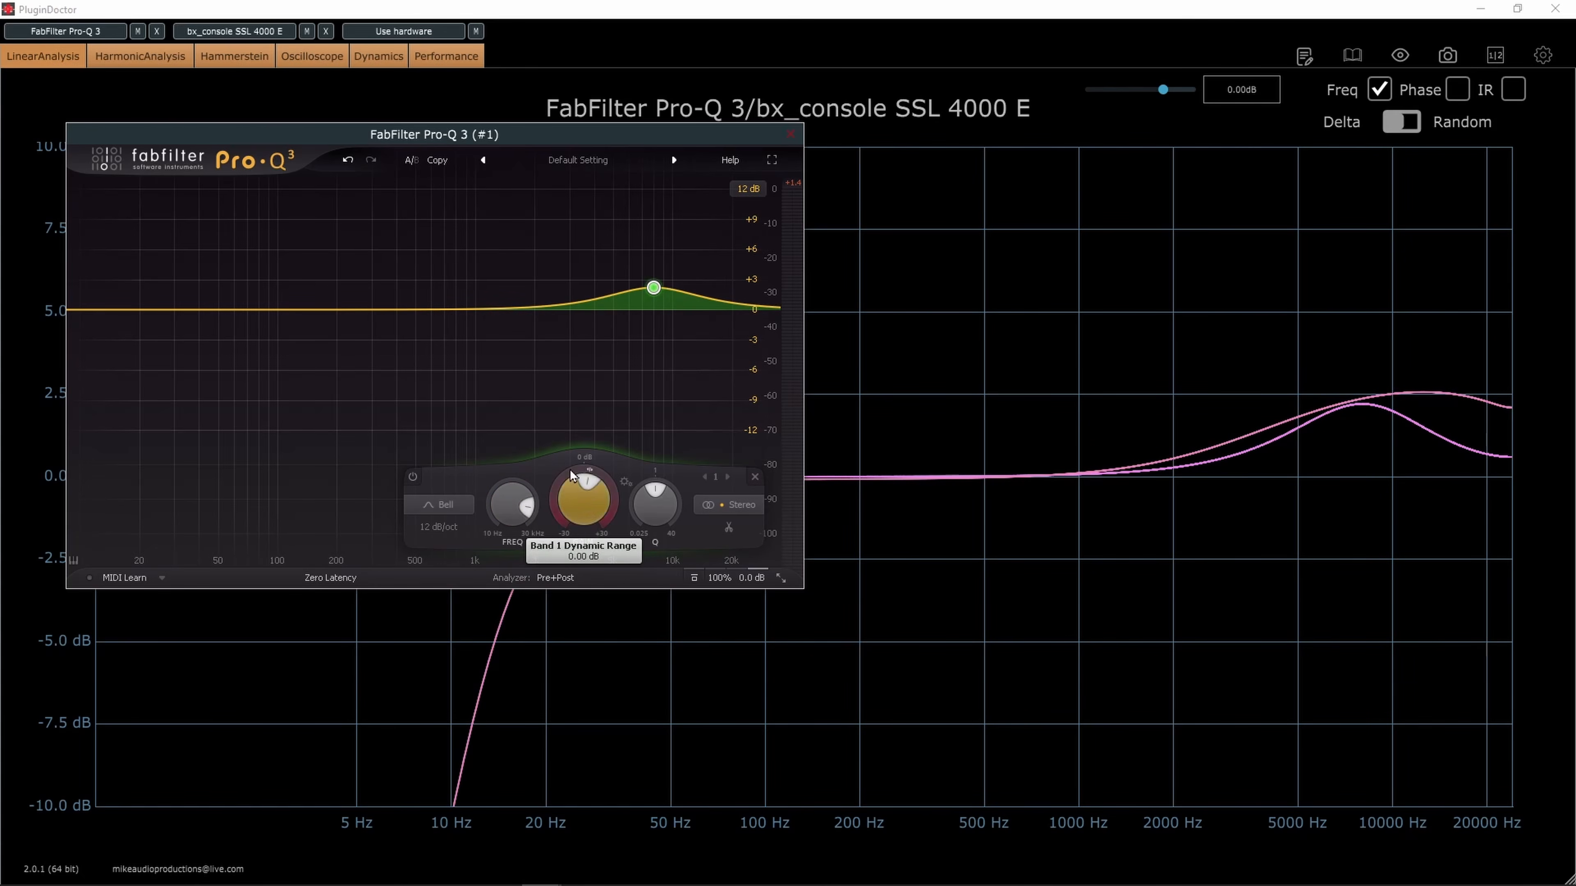
pyautogui.doubleClick(589, 506)
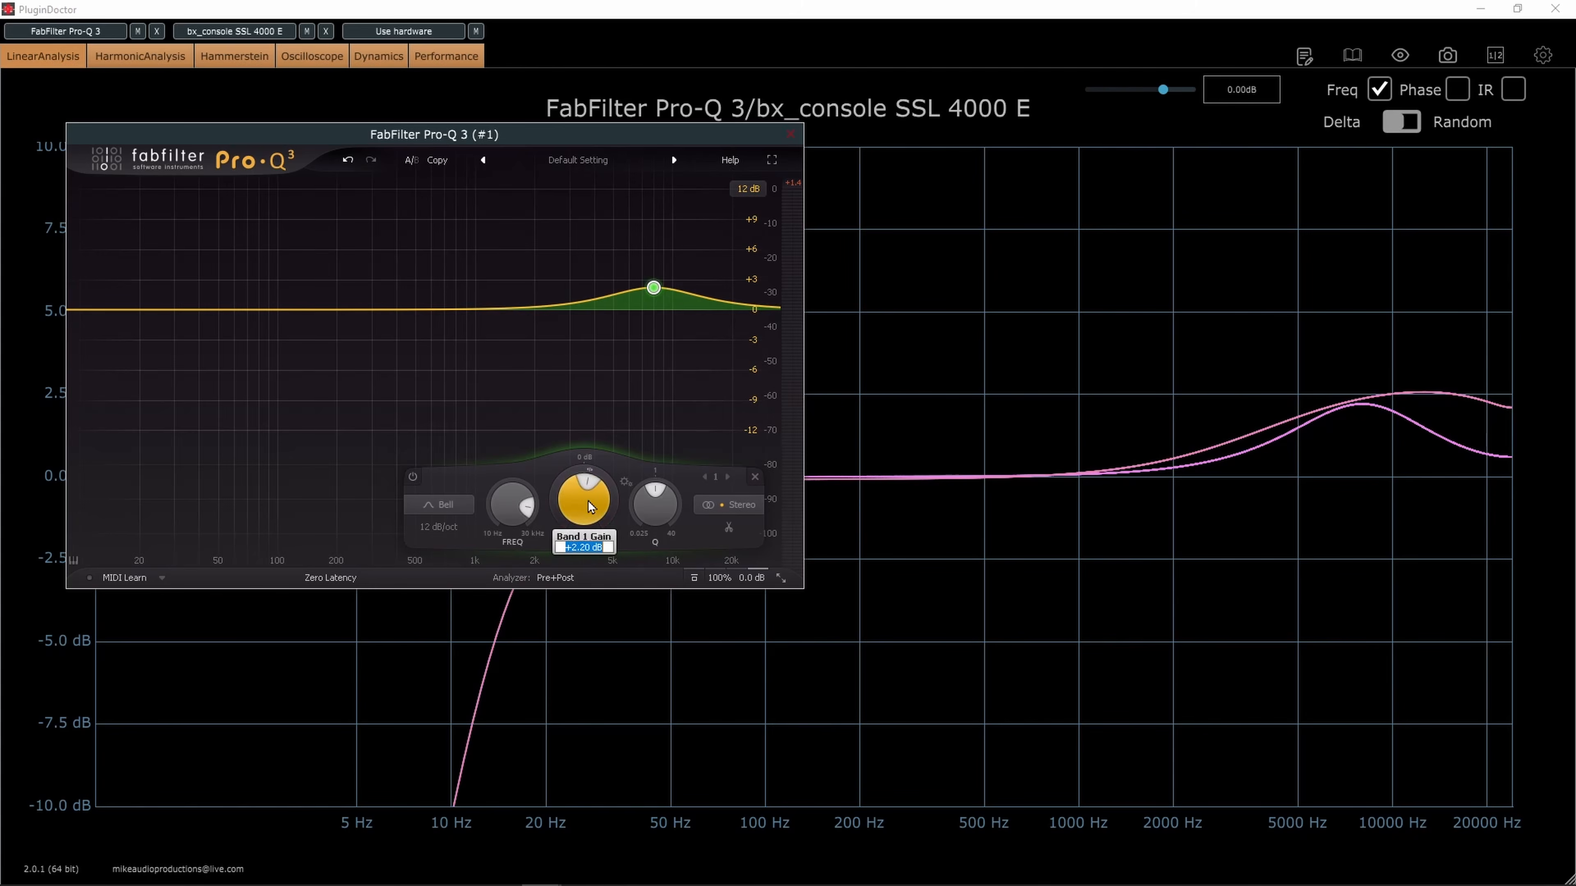
pyautogui.write('4')
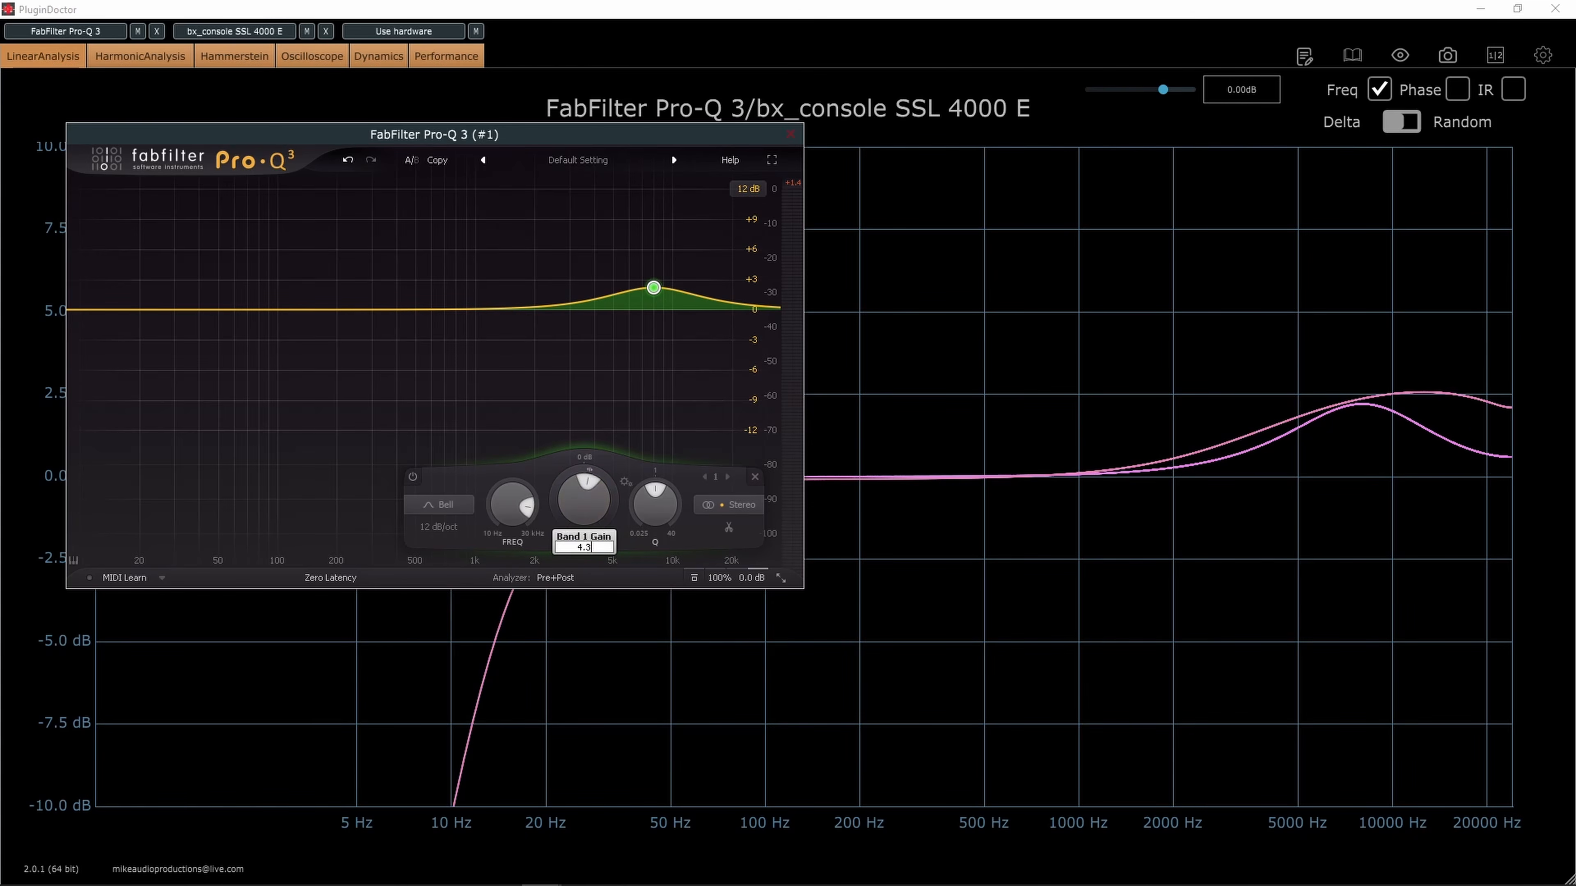
pyautogui.write('.3')
pyautogui.press('Return')
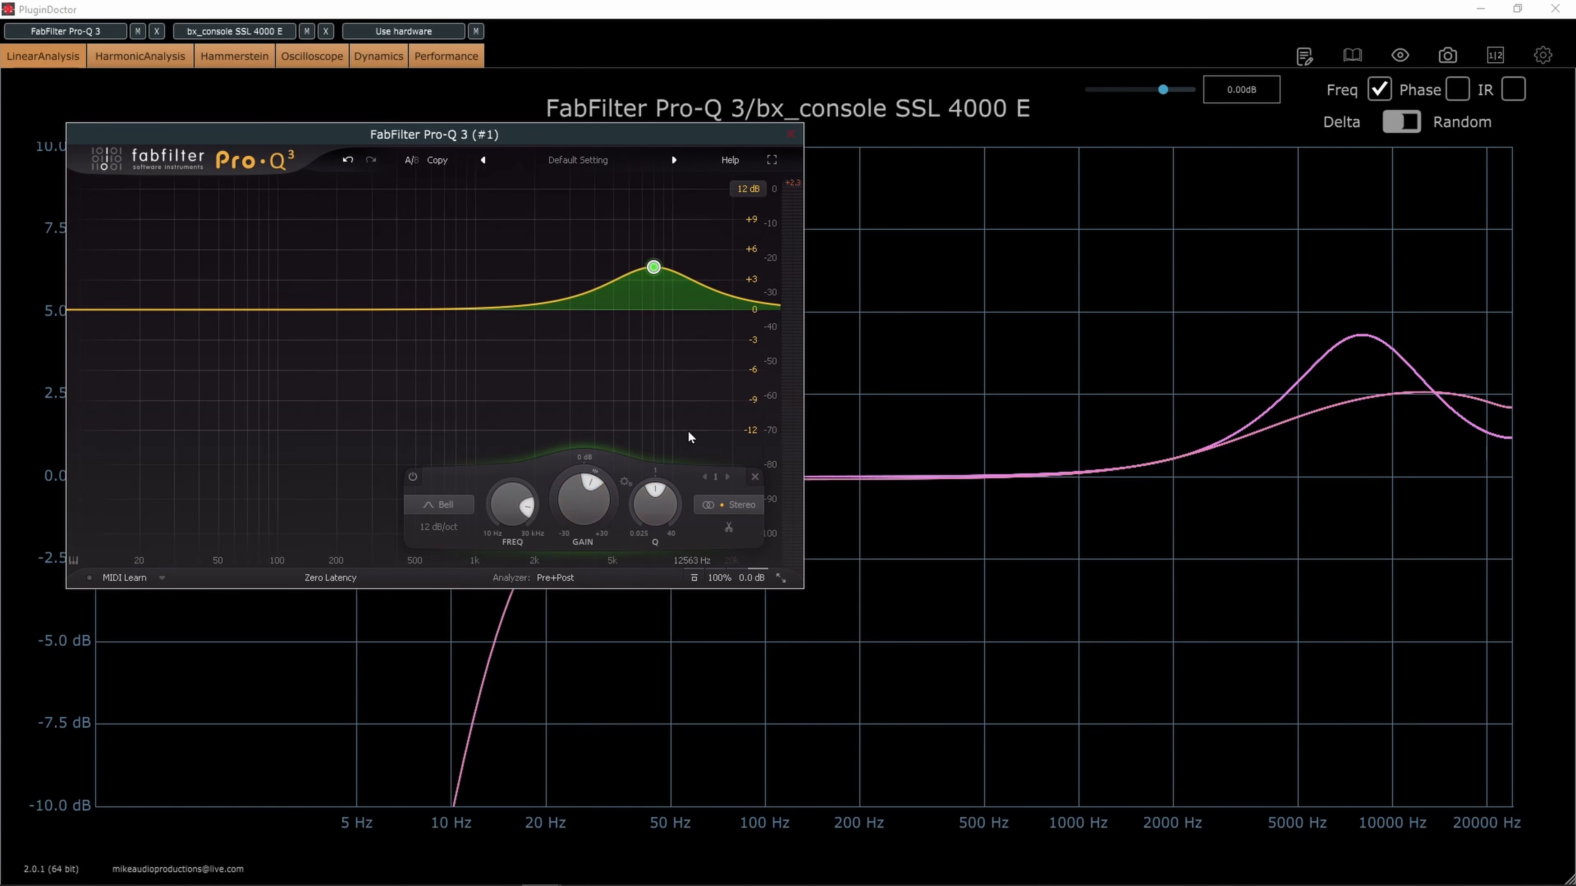
# Widen the Pro-Q 3 bell slightly and move its window away to compare its peak with the SSL 4000 E curve
pyautogui.moveTo(656, 514); pyautogui.dragTo(655, 522)
pyautogui.moveTo(663, 138); pyautogui.dragTo(0, 151)
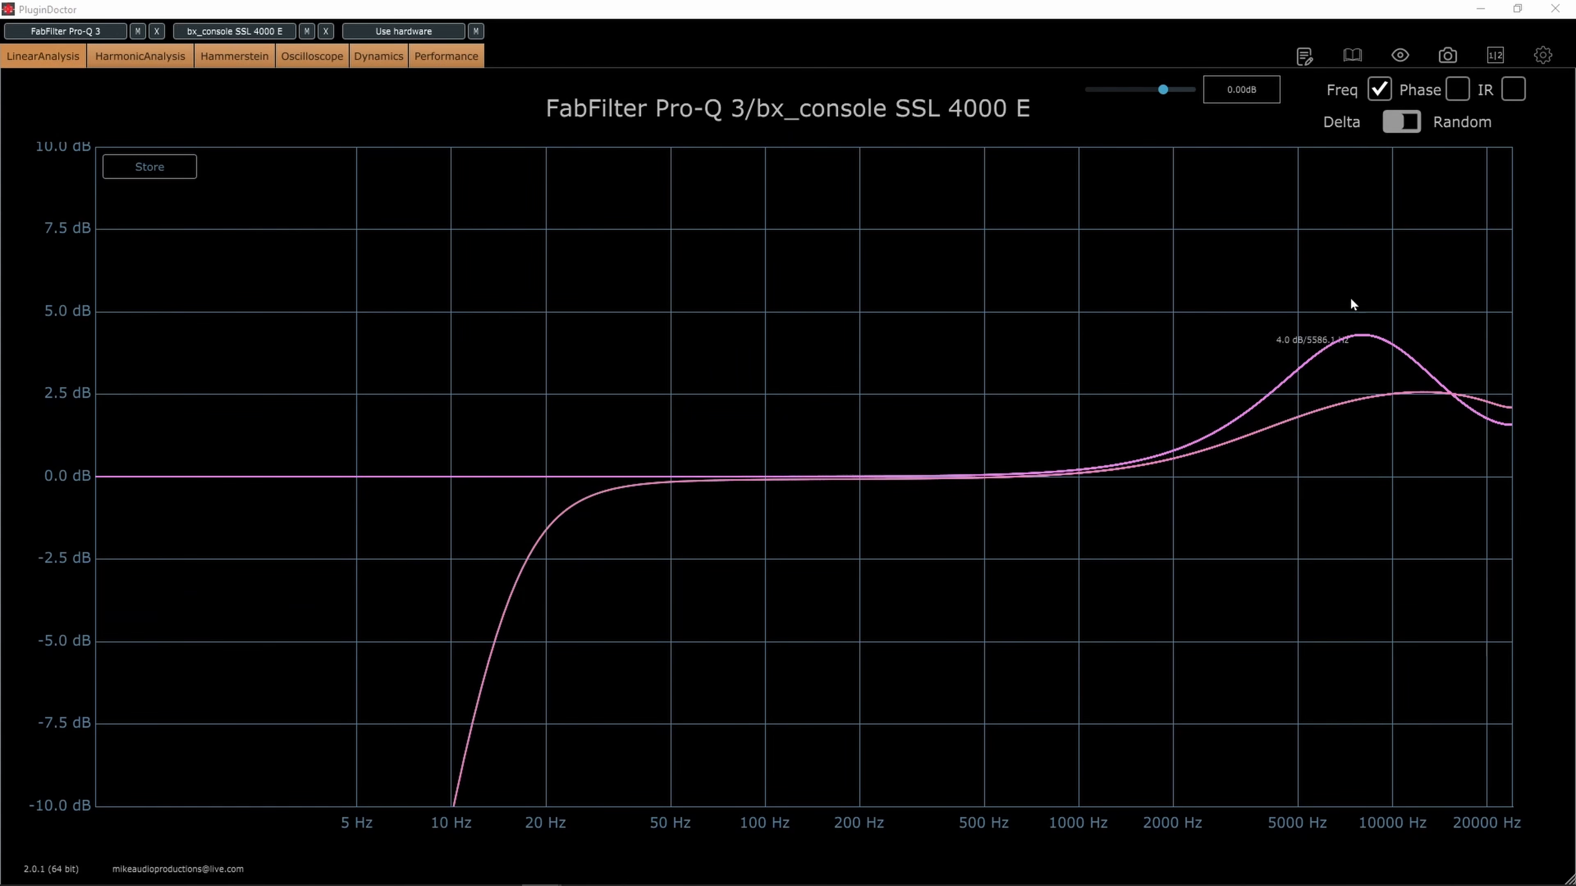
pyautogui.moveTo(1359, 340)
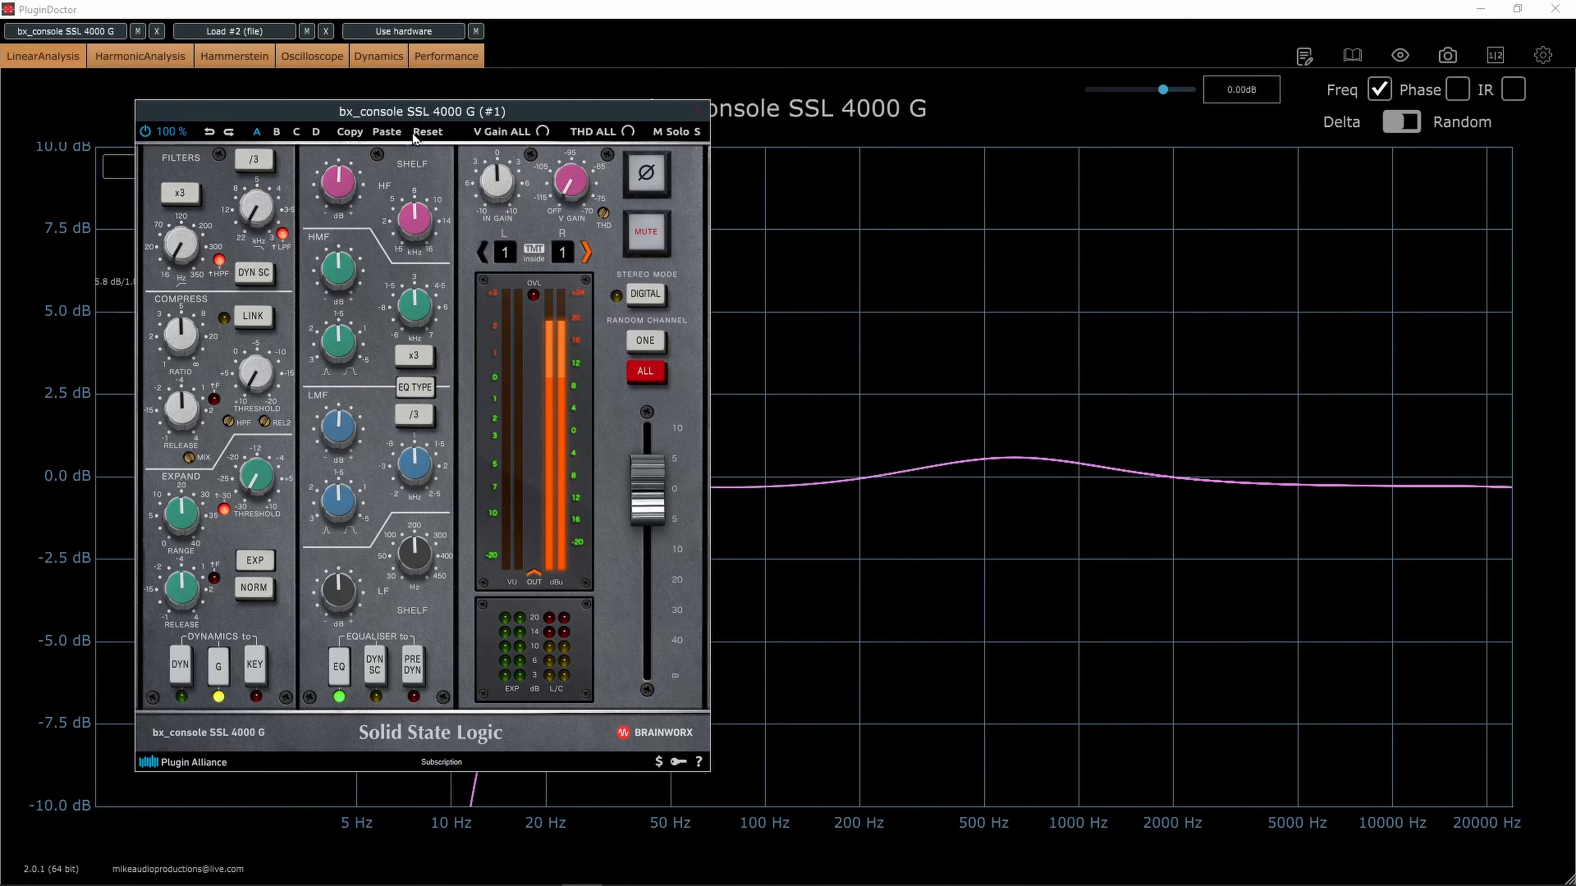
# Switch off the dynamics section of bx_console SSL 4000 G and boost its HF shelf slightly, clearing its window from the graph
pyautogui.click(428, 132)
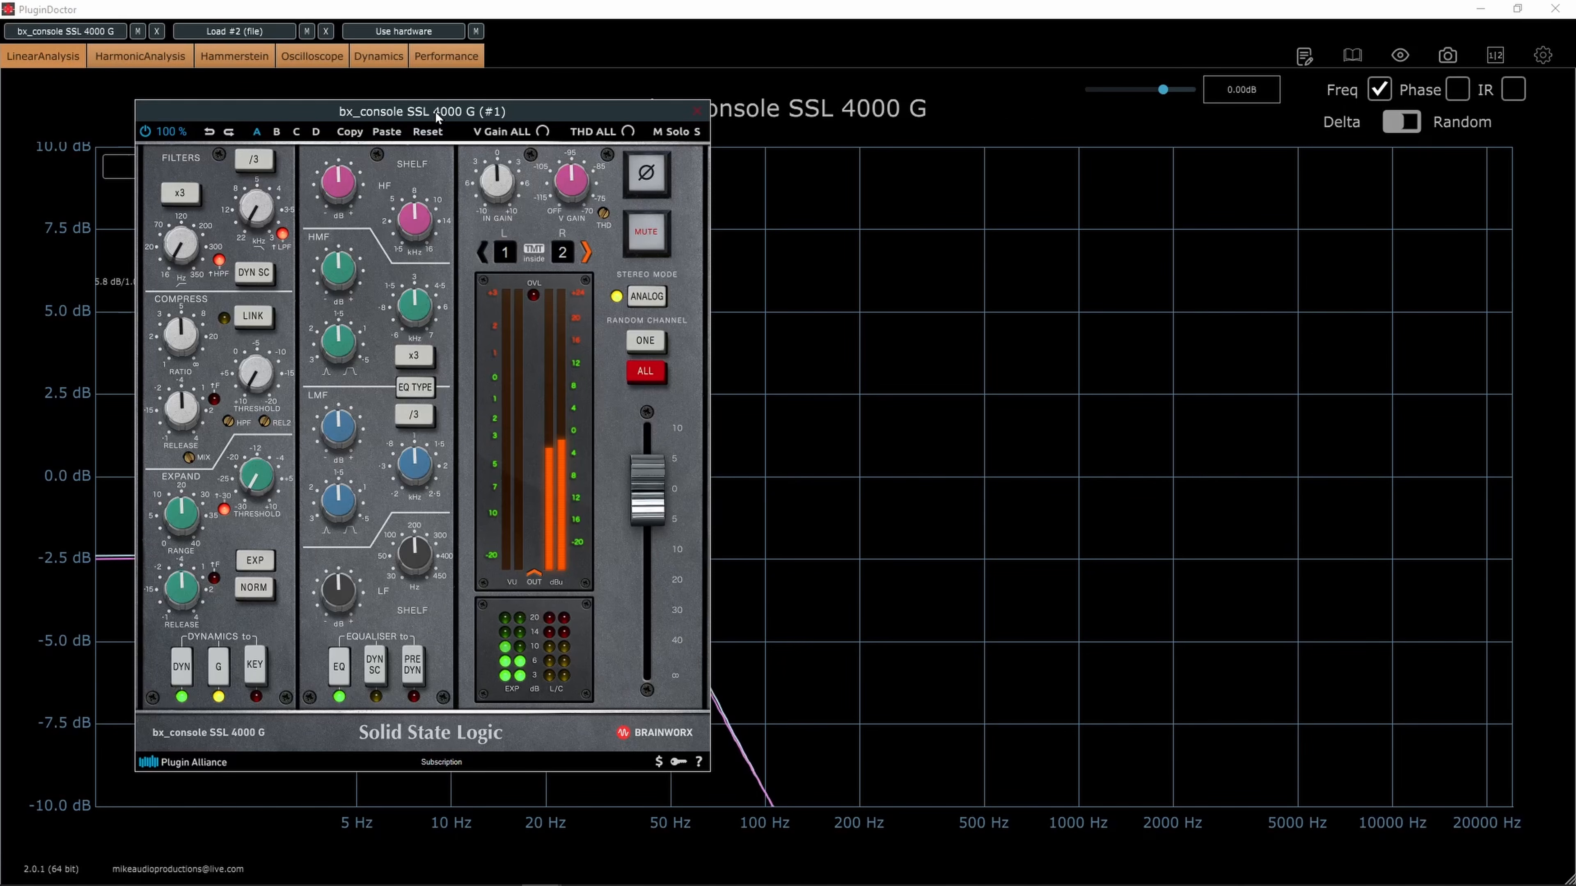
pyautogui.click(182, 665)
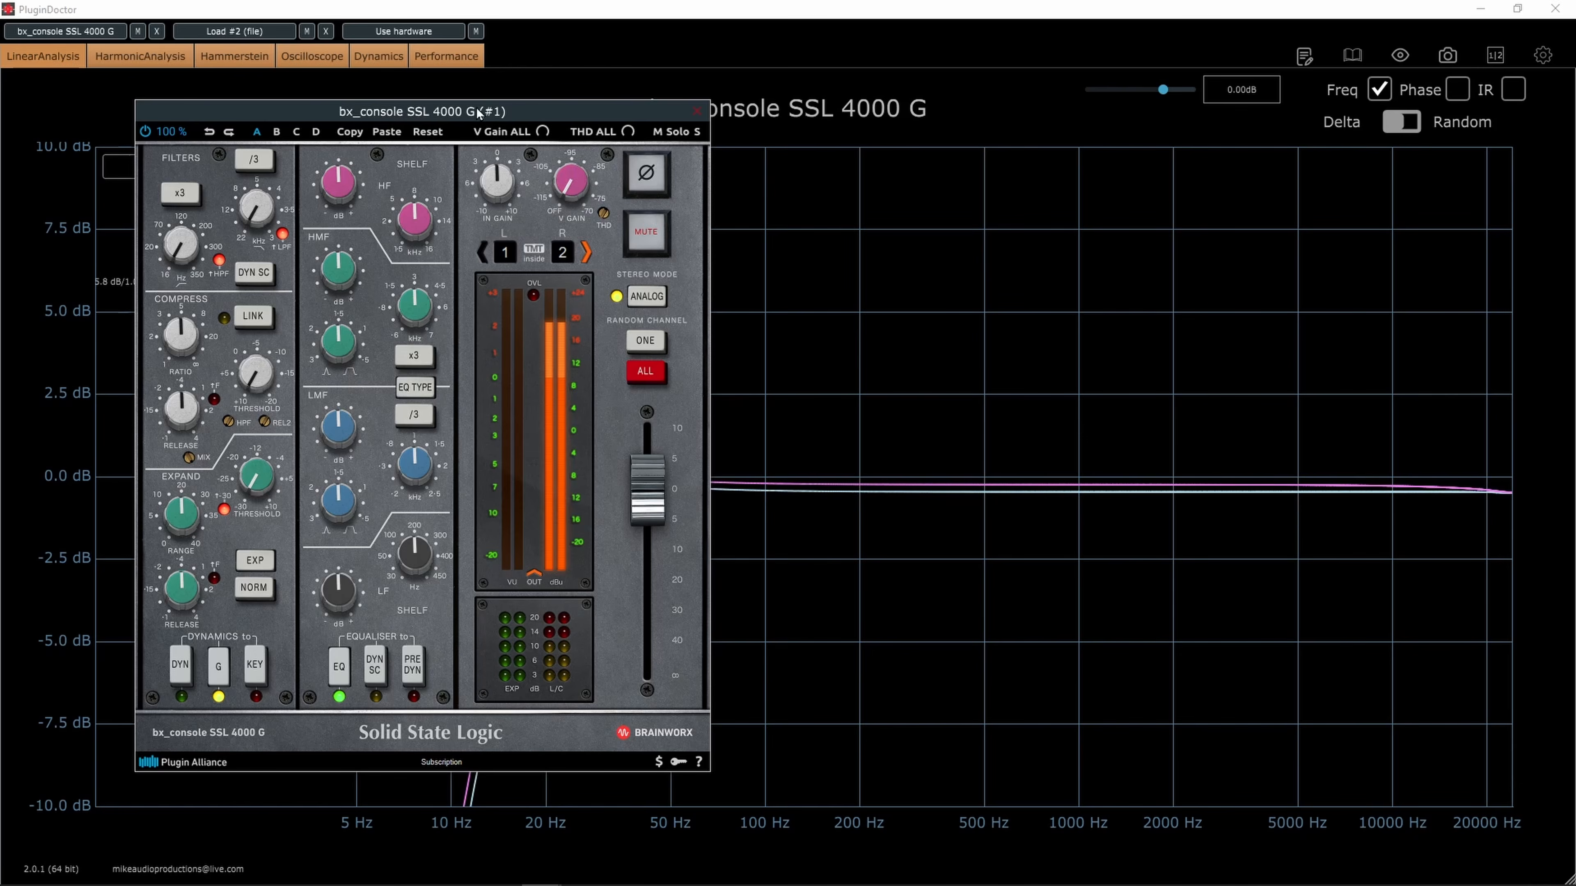
pyautogui.moveTo(481, 111)
pyautogui.mouseDown()
pyautogui.moveTo(644, 118)
pyautogui.moveTo(480, 141)
pyautogui.mouseUp()
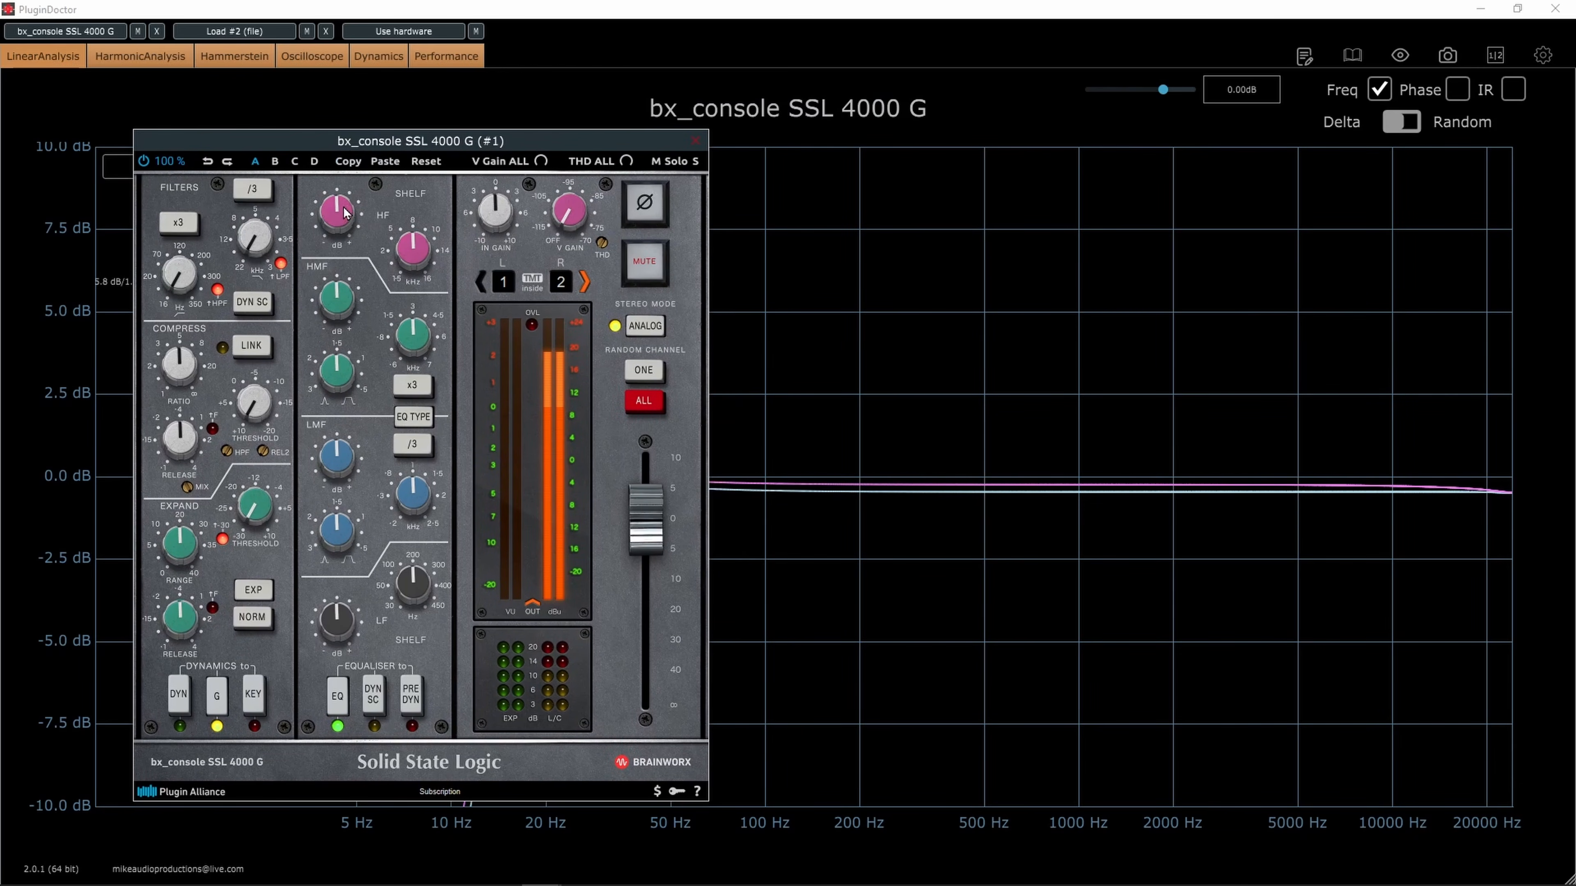
pyautogui.moveTo(349, 214); pyautogui.dragTo(348, 208)
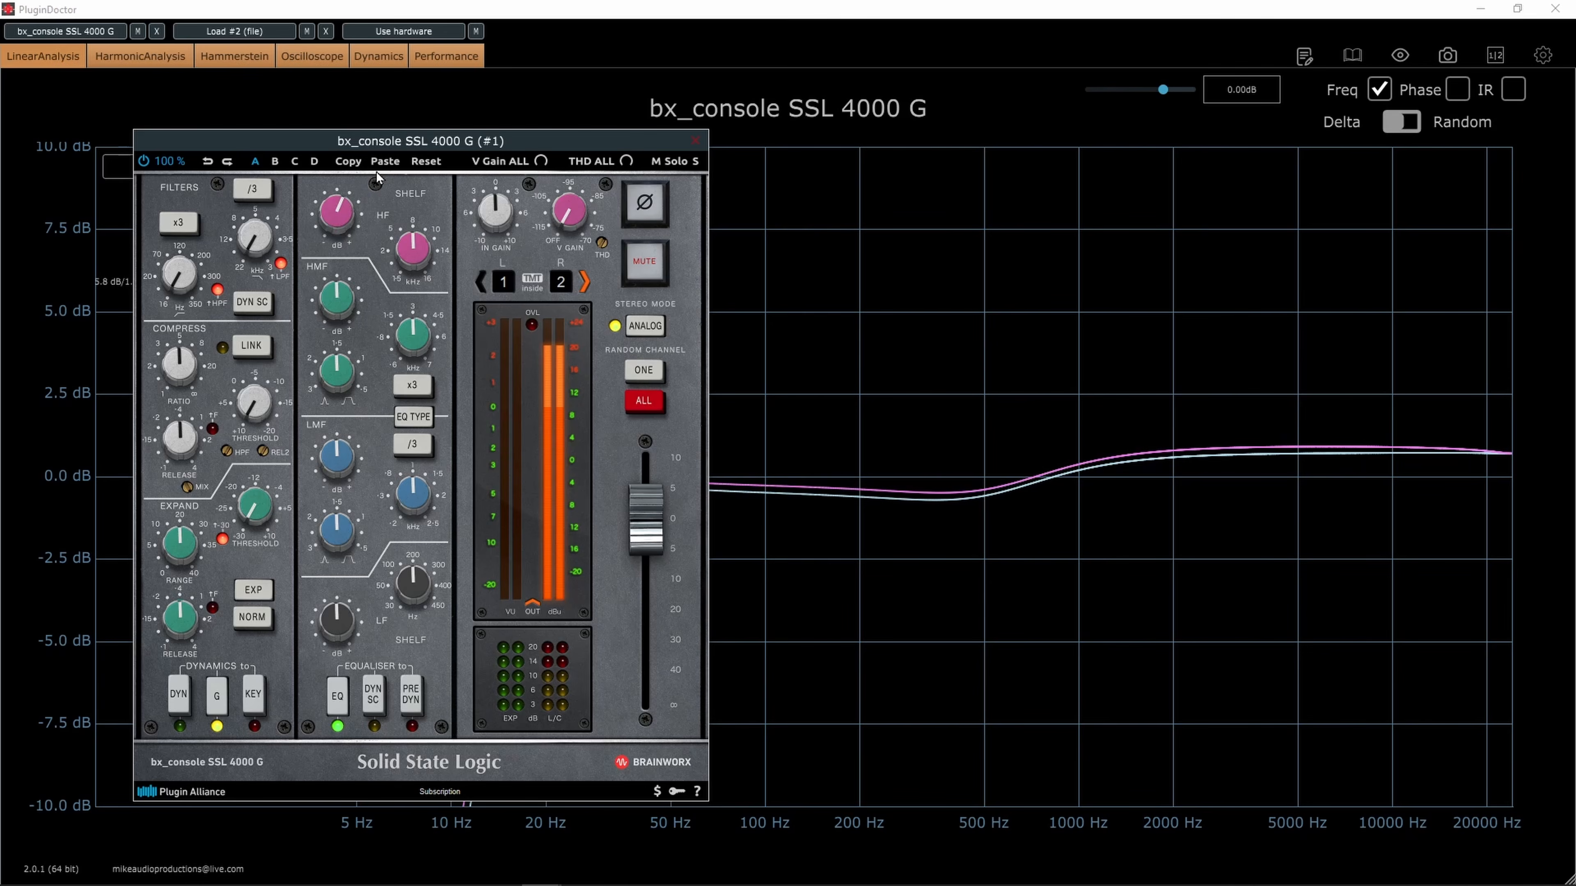
pyautogui.moveTo(397, 143); pyautogui.dragTo(0, 261)
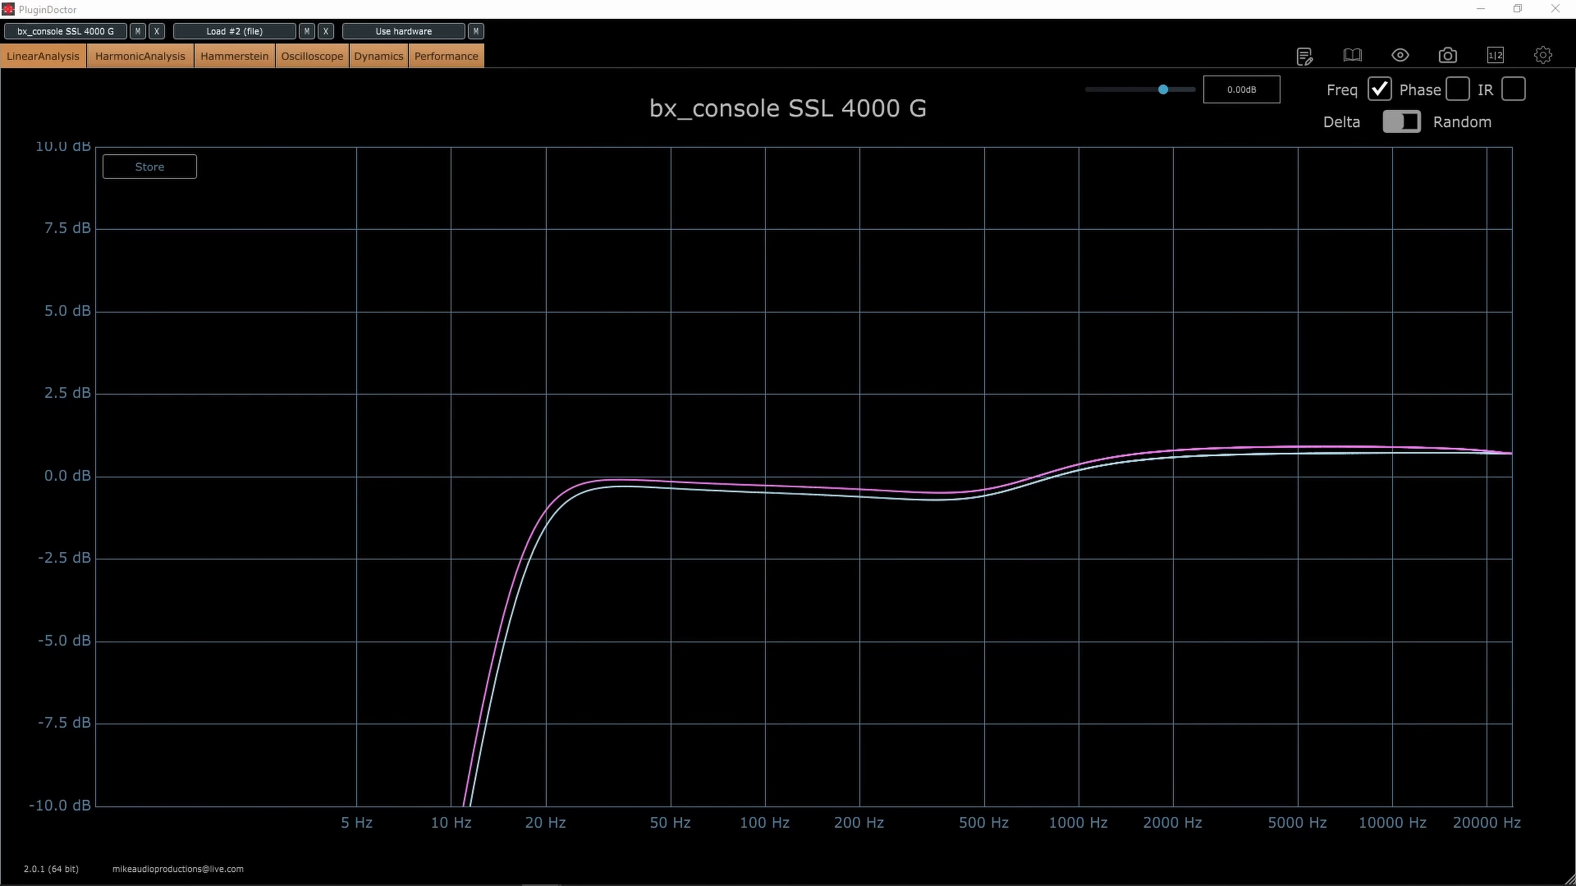
# Lower the SSL 4000 G HF gain to about +0.5 dB and boost HMF by about 5.0 dB, clearing the window from the graph
pyautogui.moveTo(0, 198); pyautogui.dragTo(382, 120)
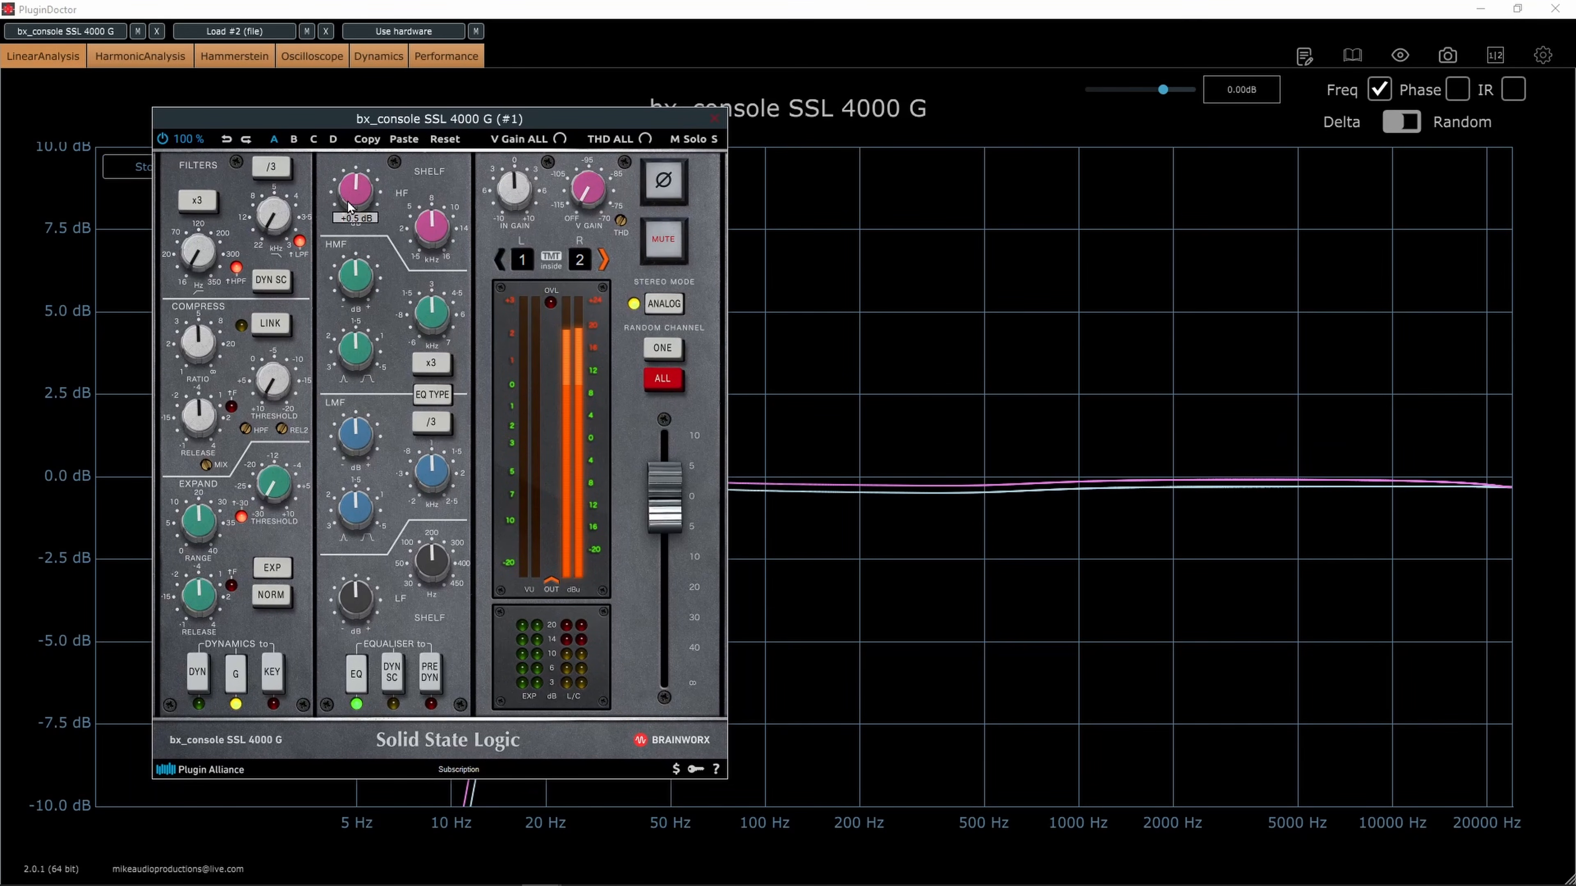
pyautogui.moveTo(359, 281); pyautogui.dragTo(363, 265)
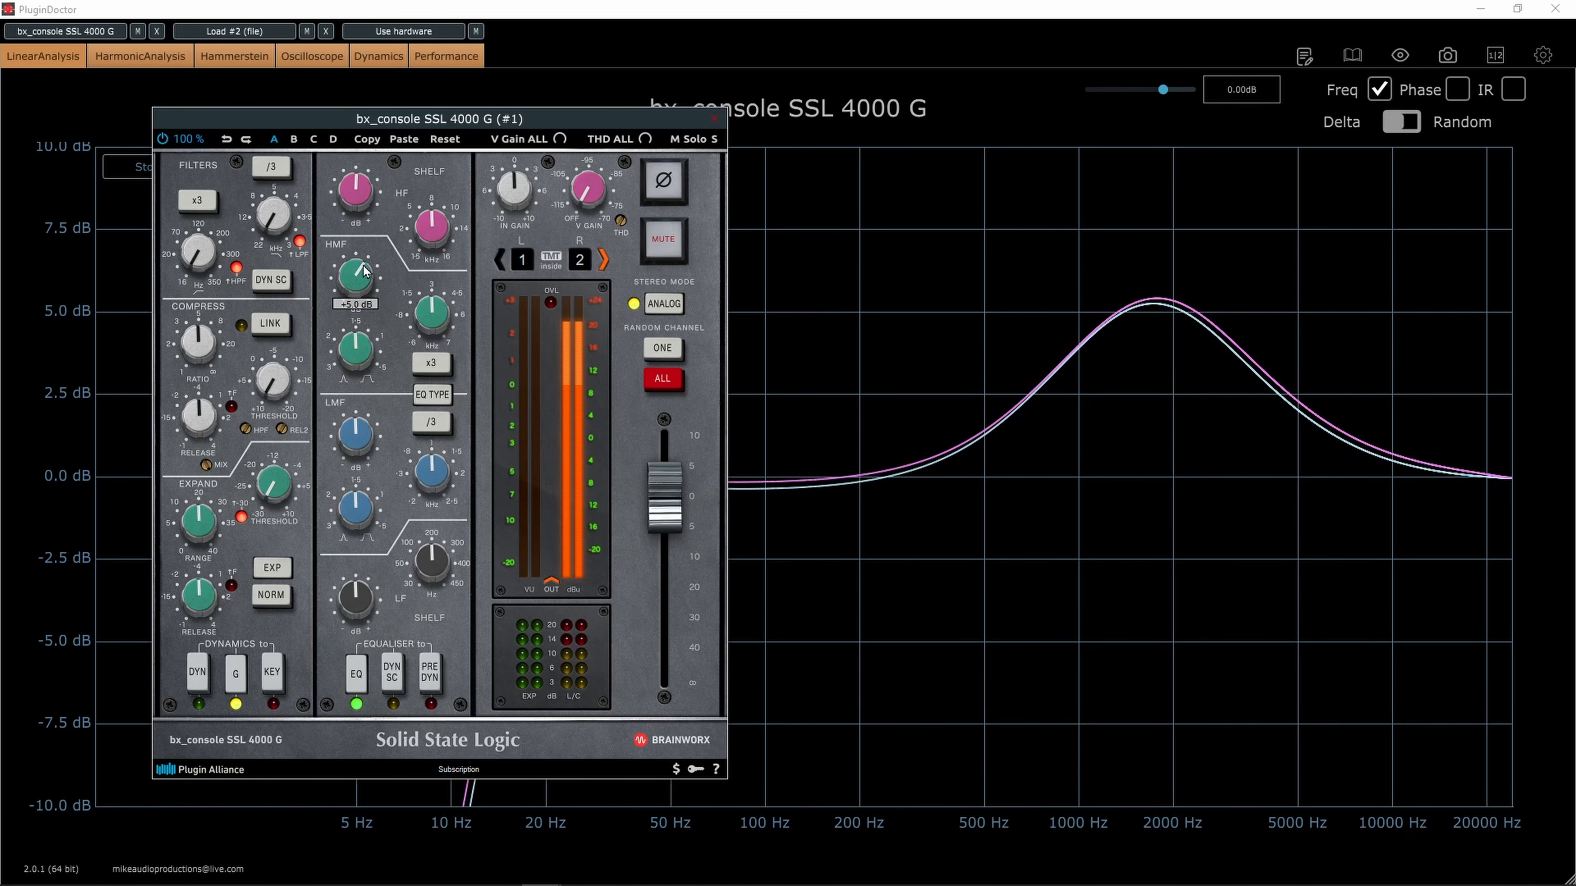
pyautogui.moveTo(423, 122); pyautogui.dragTo(0, 168)
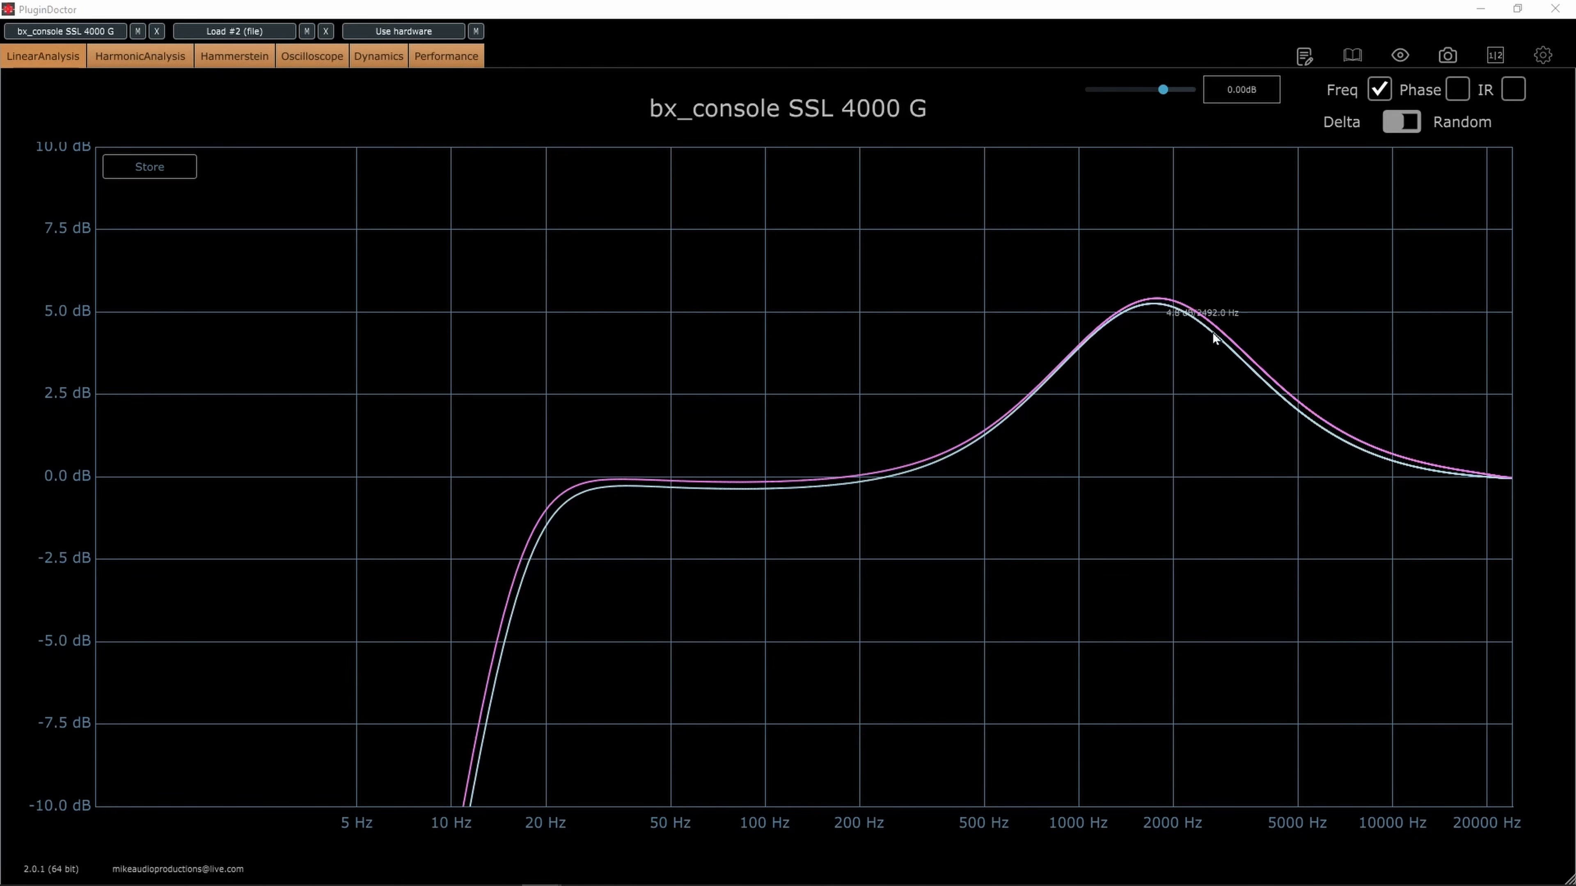
# Bring the SSL 4000 G HMF gain back close to zero and boost the LMF band by about 3.2 dB
pyautogui.moveTo(0, 168); pyautogui.dragTo(522, 89)
pyautogui.moveTo(279, 248); pyautogui.dragTo(280, 264)
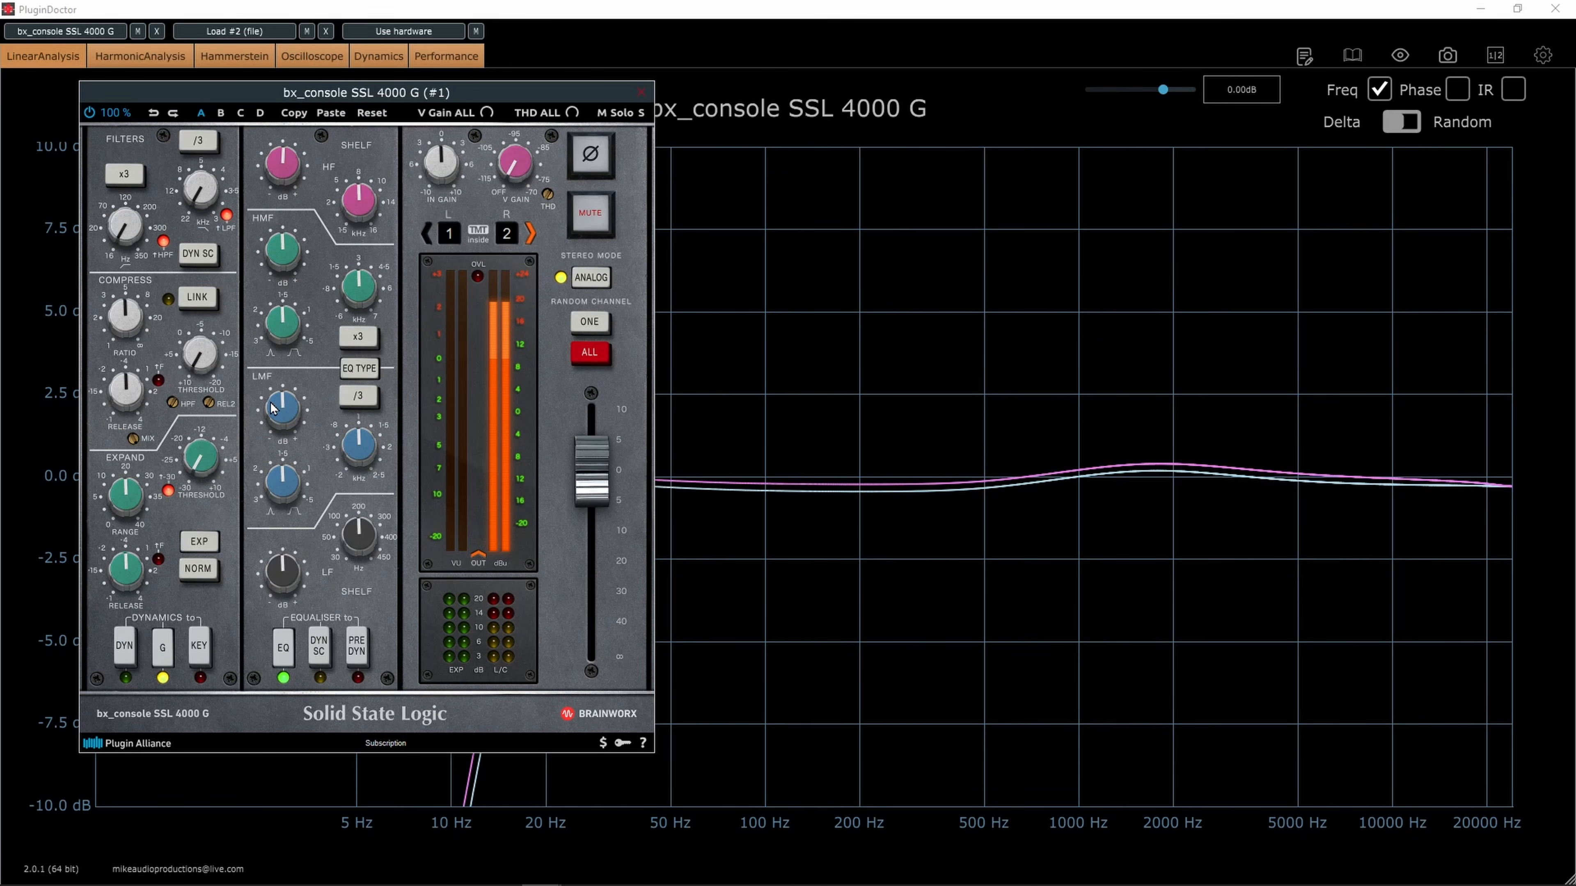
pyautogui.moveTo(276, 409); pyautogui.dragTo(279, 397)
pyautogui.moveTo(289, 411)
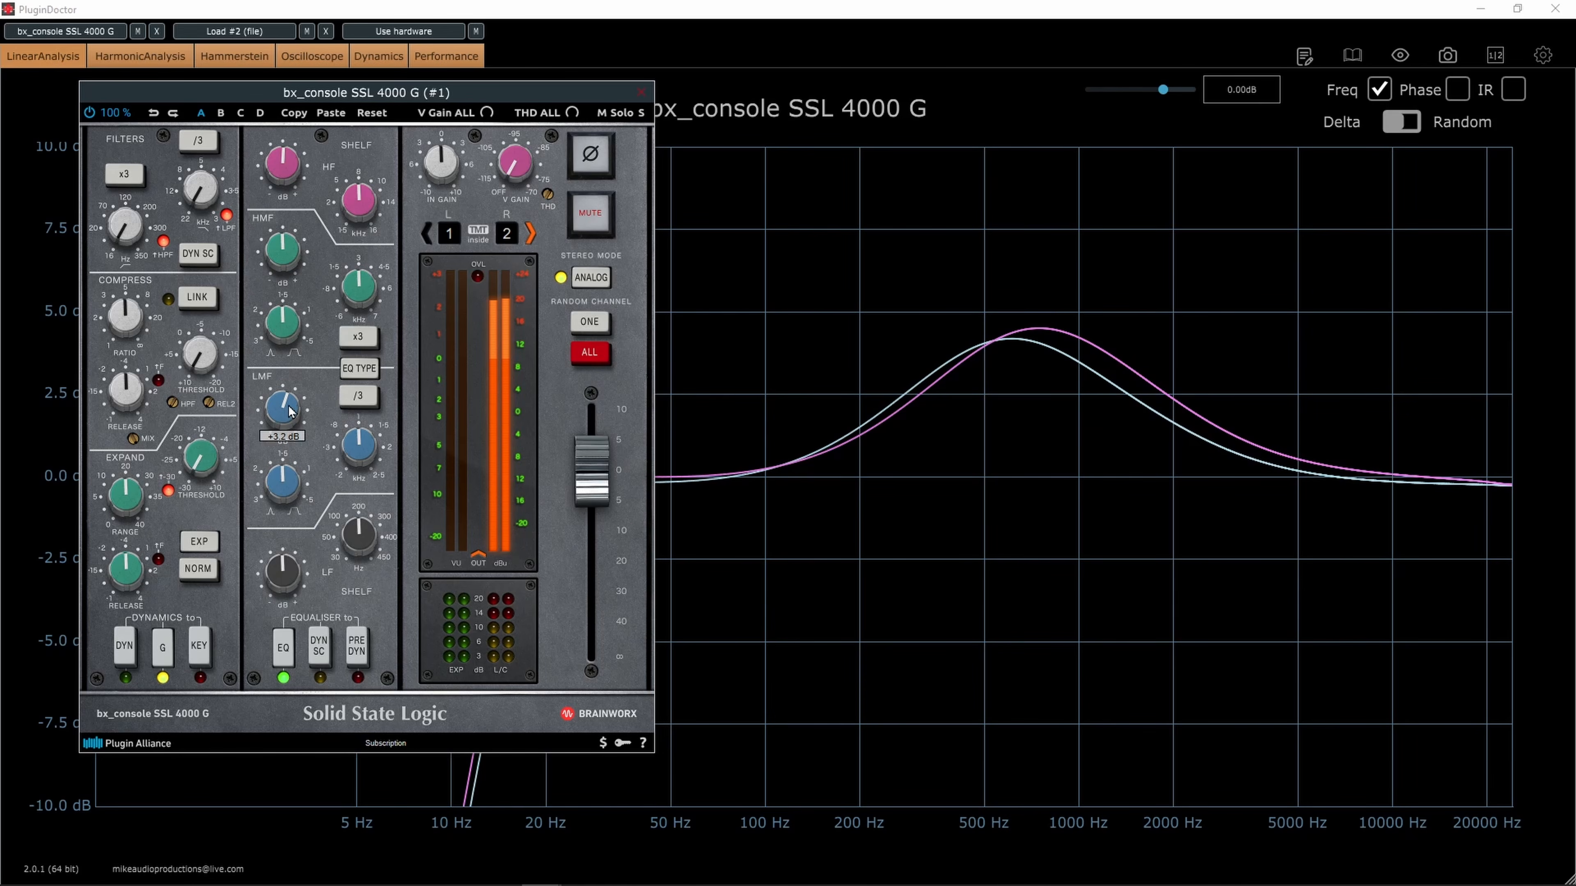
# Vary the LMF gain around +3.2 dB to compare both channel curves, and view the response in Digital stereo mode without the plugin window
pyautogui.scroll(5, 289, 412)
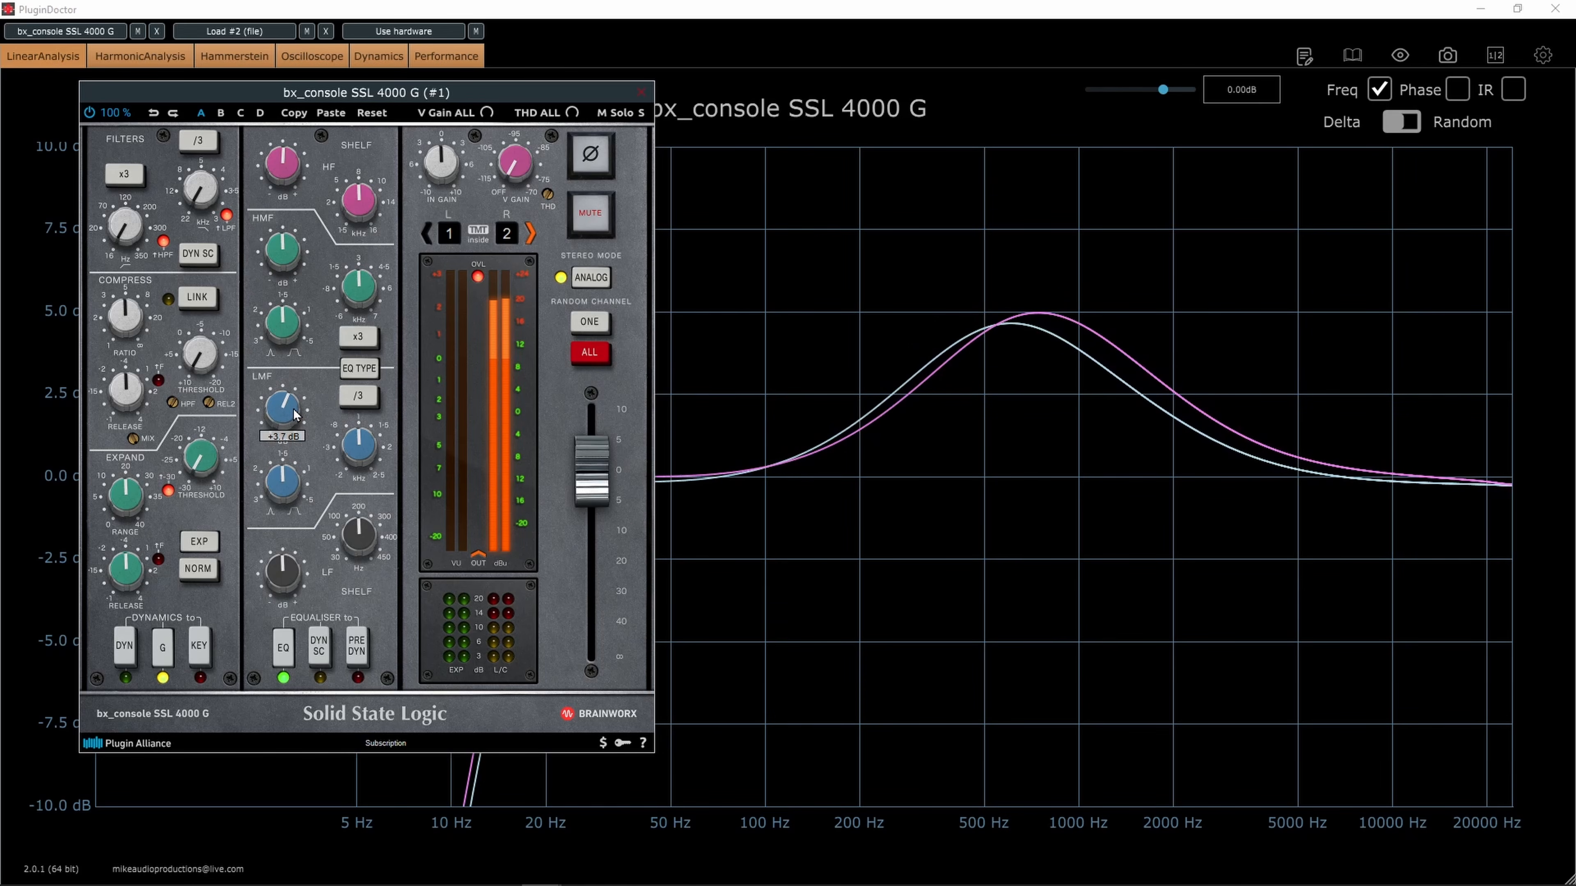
pyautogui.scroll(-8, 295, 415)
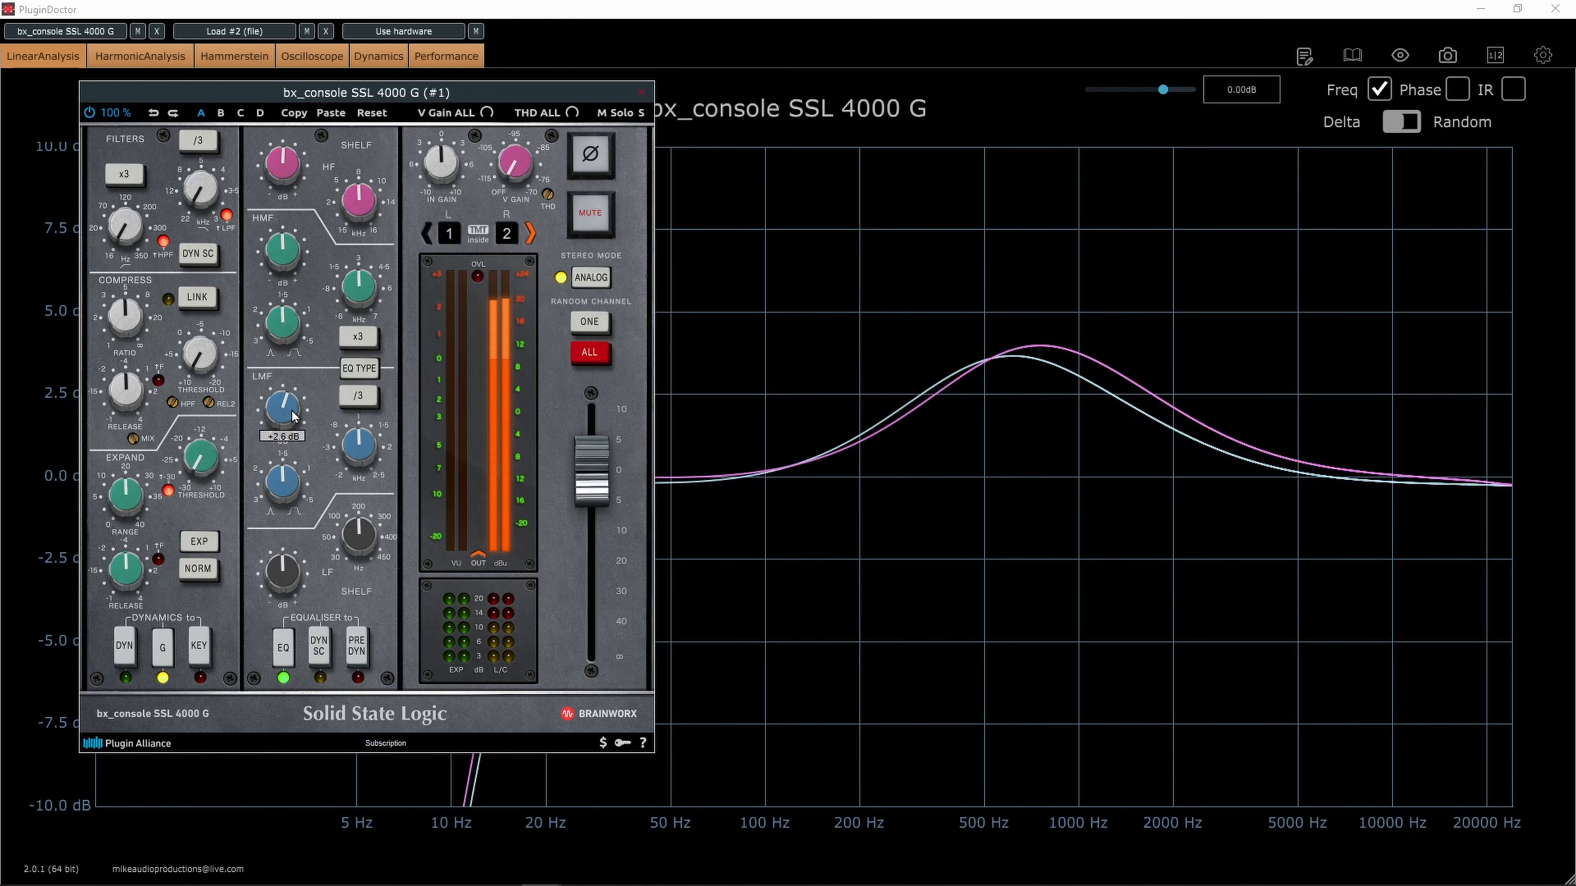
pyautogui.scroll(2, 292, 410)
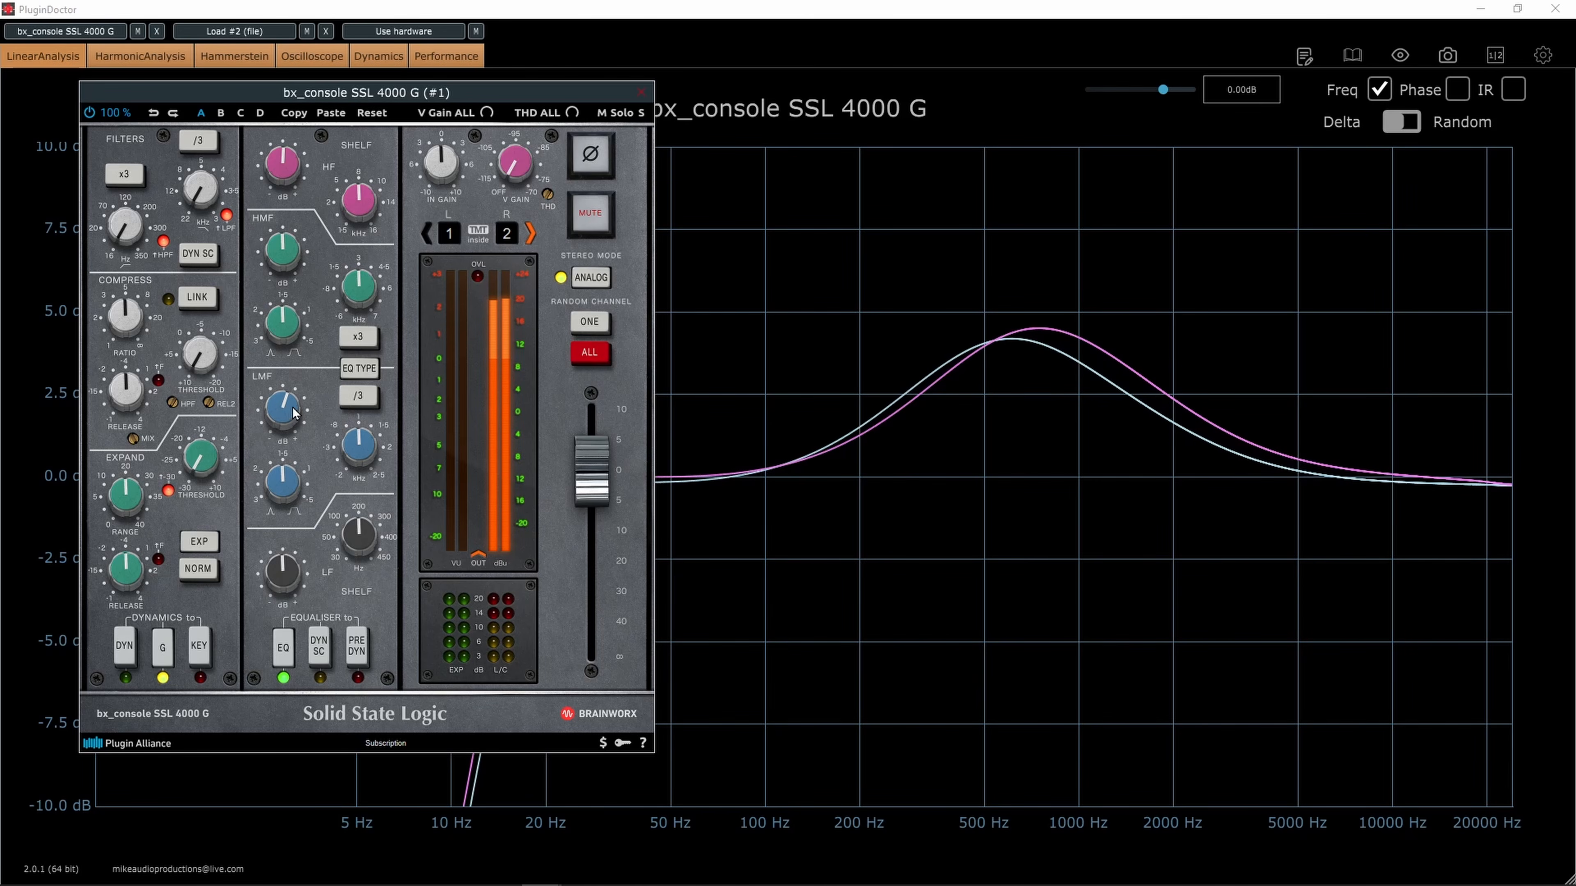
pyautogui.click(641, 93)
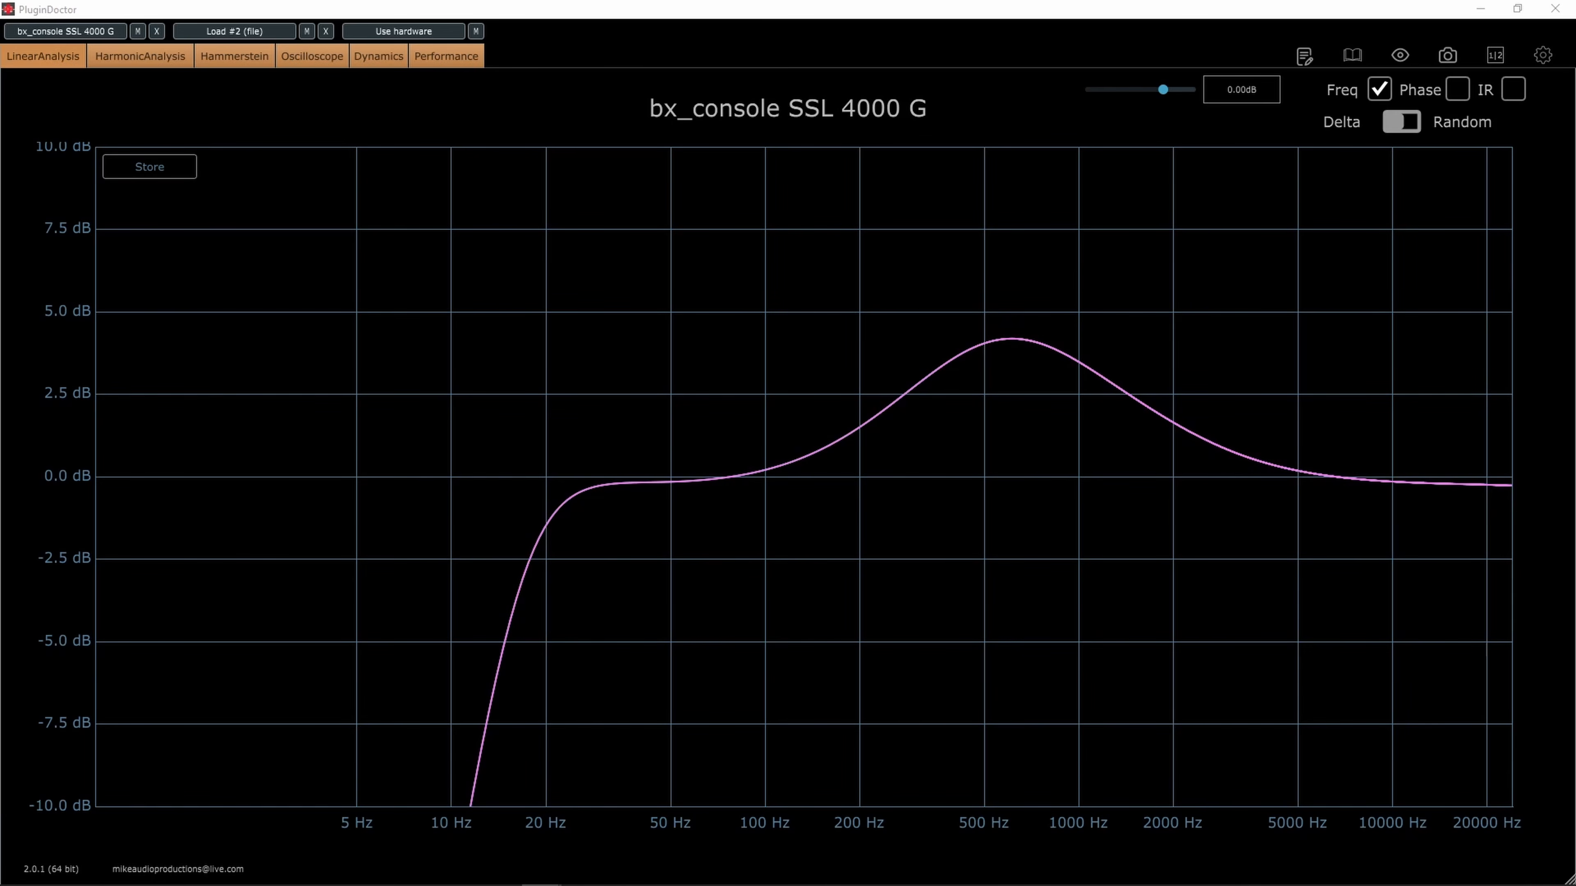
# Return the SSL 4000 G LMF gain to about zero and boost the LF shelf, with the window moved off the low frequencies
pyautogui.moveTo(0, 129); pyautogui.dragTo(635, 127)
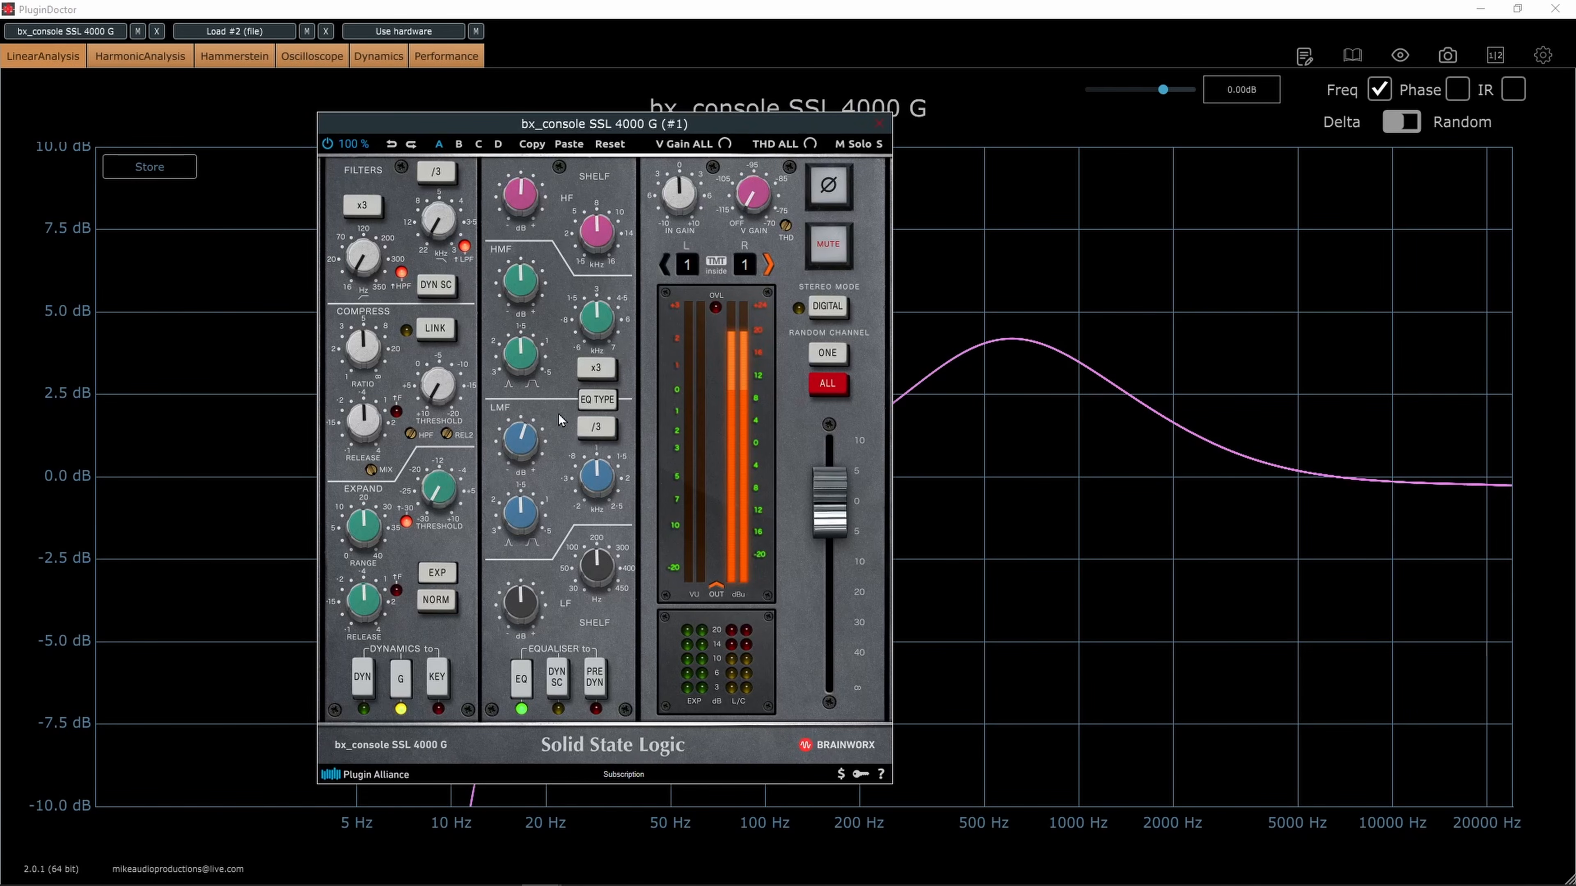
pyautogui.moveTo(526, 438)
pyautogui.moveTo(601, 122); pyautogui.dragTo(1137, 128)
pyautogui.moveTo(1120, 587); pyautogui.dragTo(1115, 574)
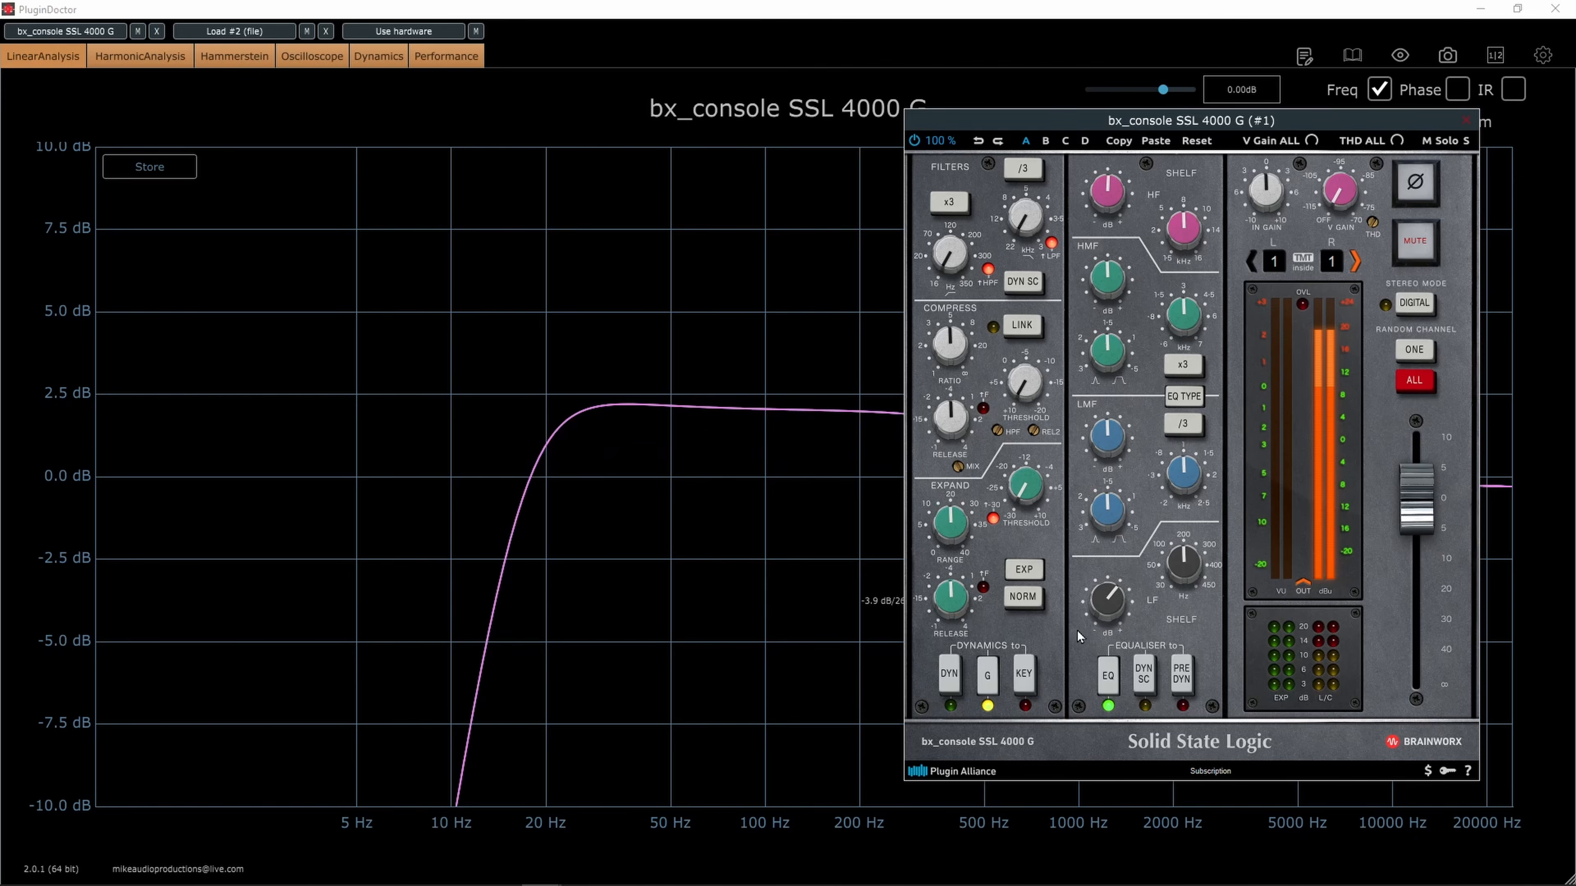
pyautogui.moveTo(1112, 585)
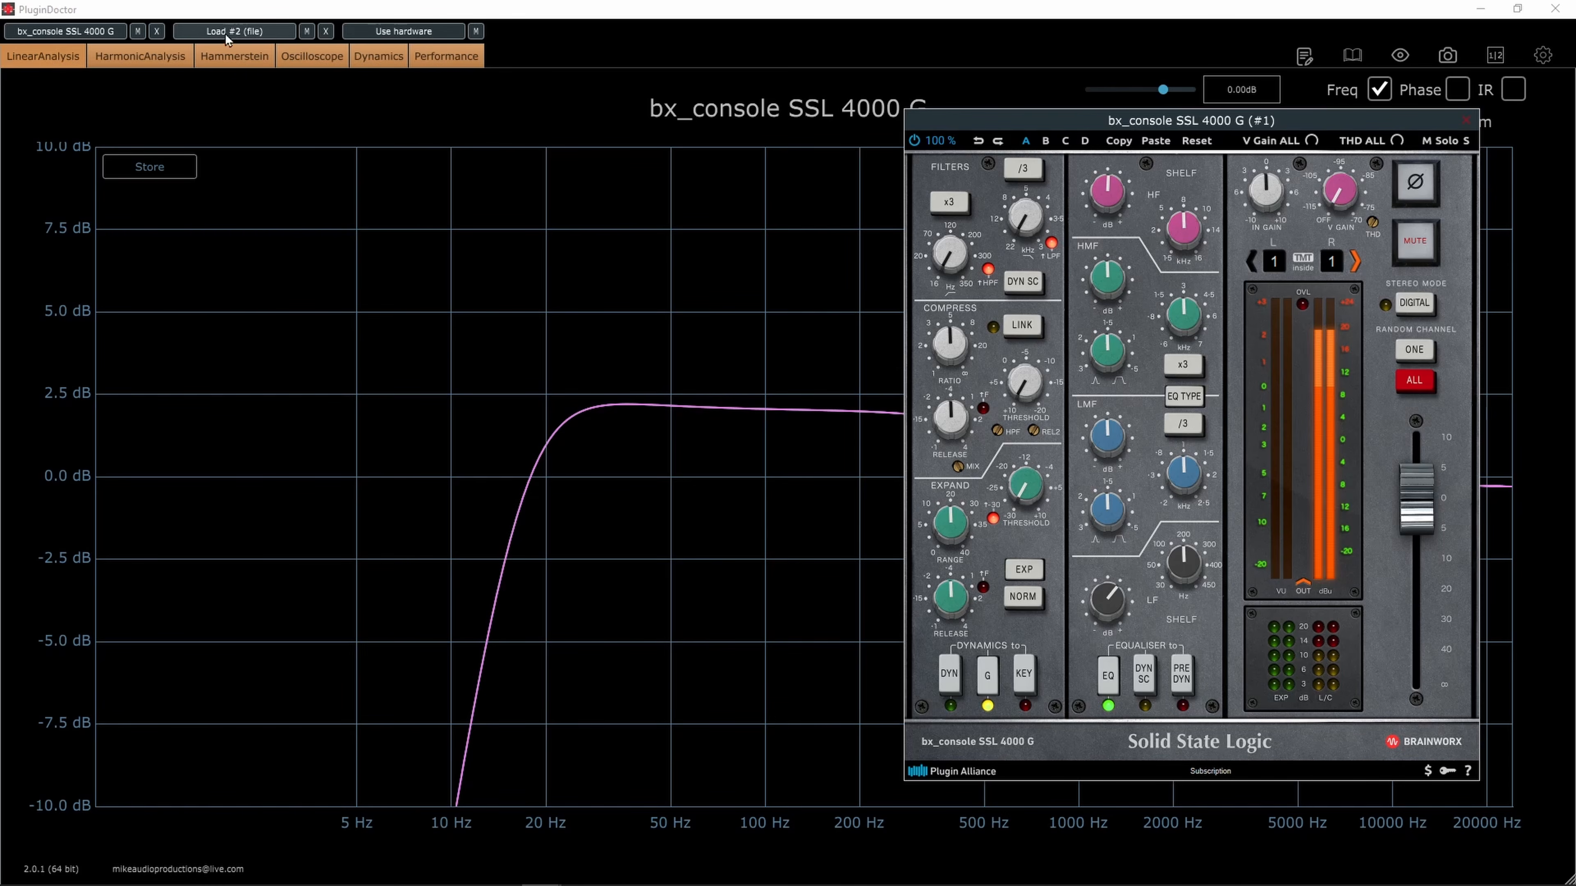
# Load bx_console Focusrite SC in place of the SSL 4000 G and view its response curves without the plugin window
pyautogui.click(157, 31)
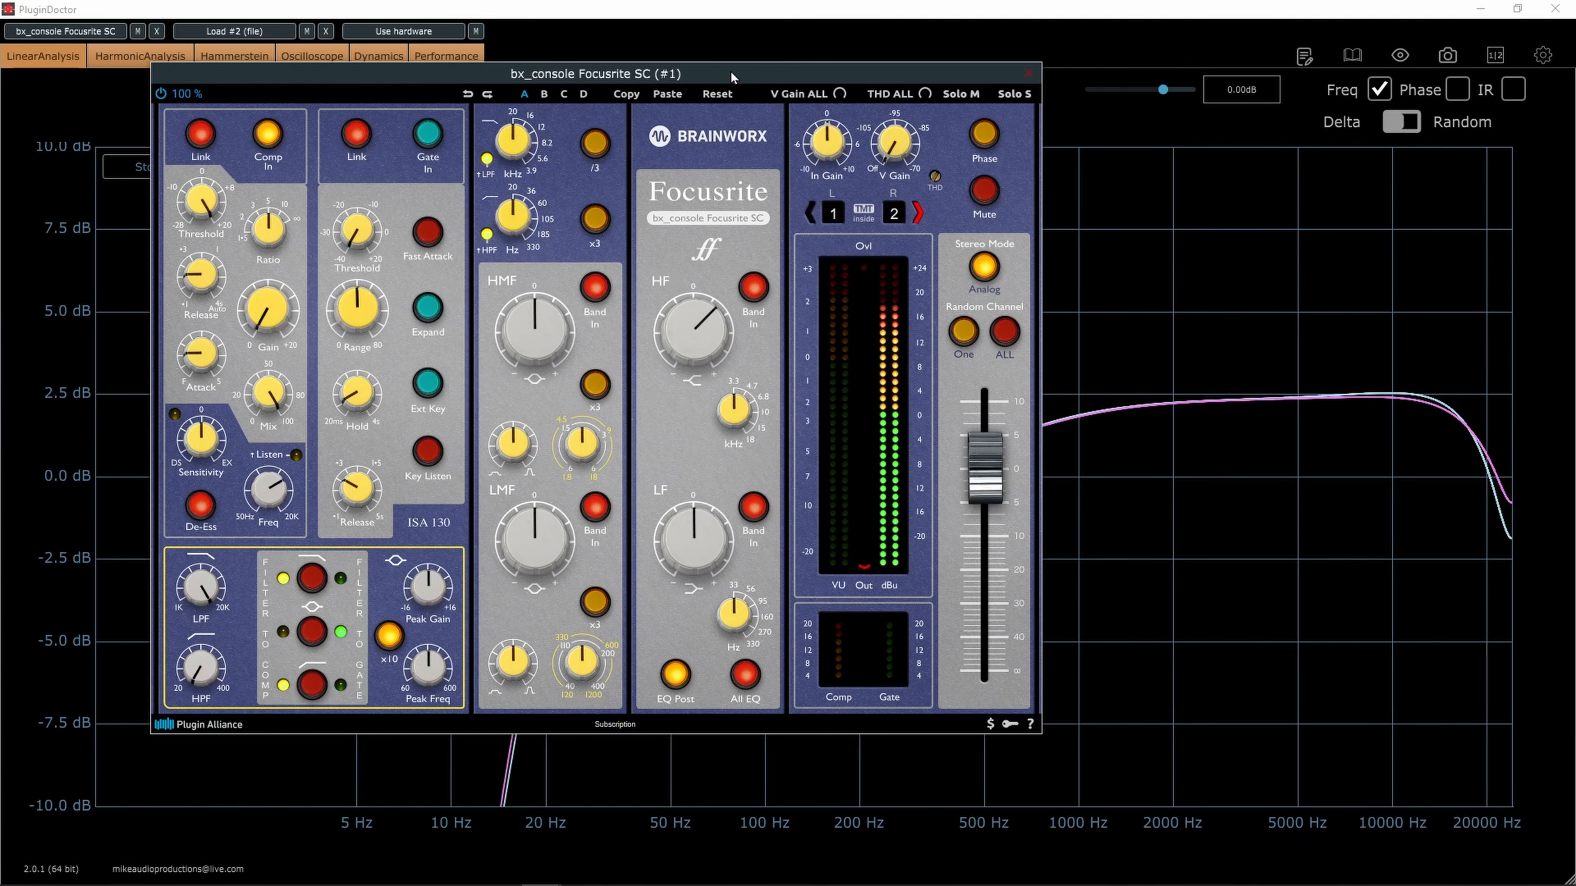
pyautogui.moveTo(733, 74); pyautogui.dragTo(0, 248)
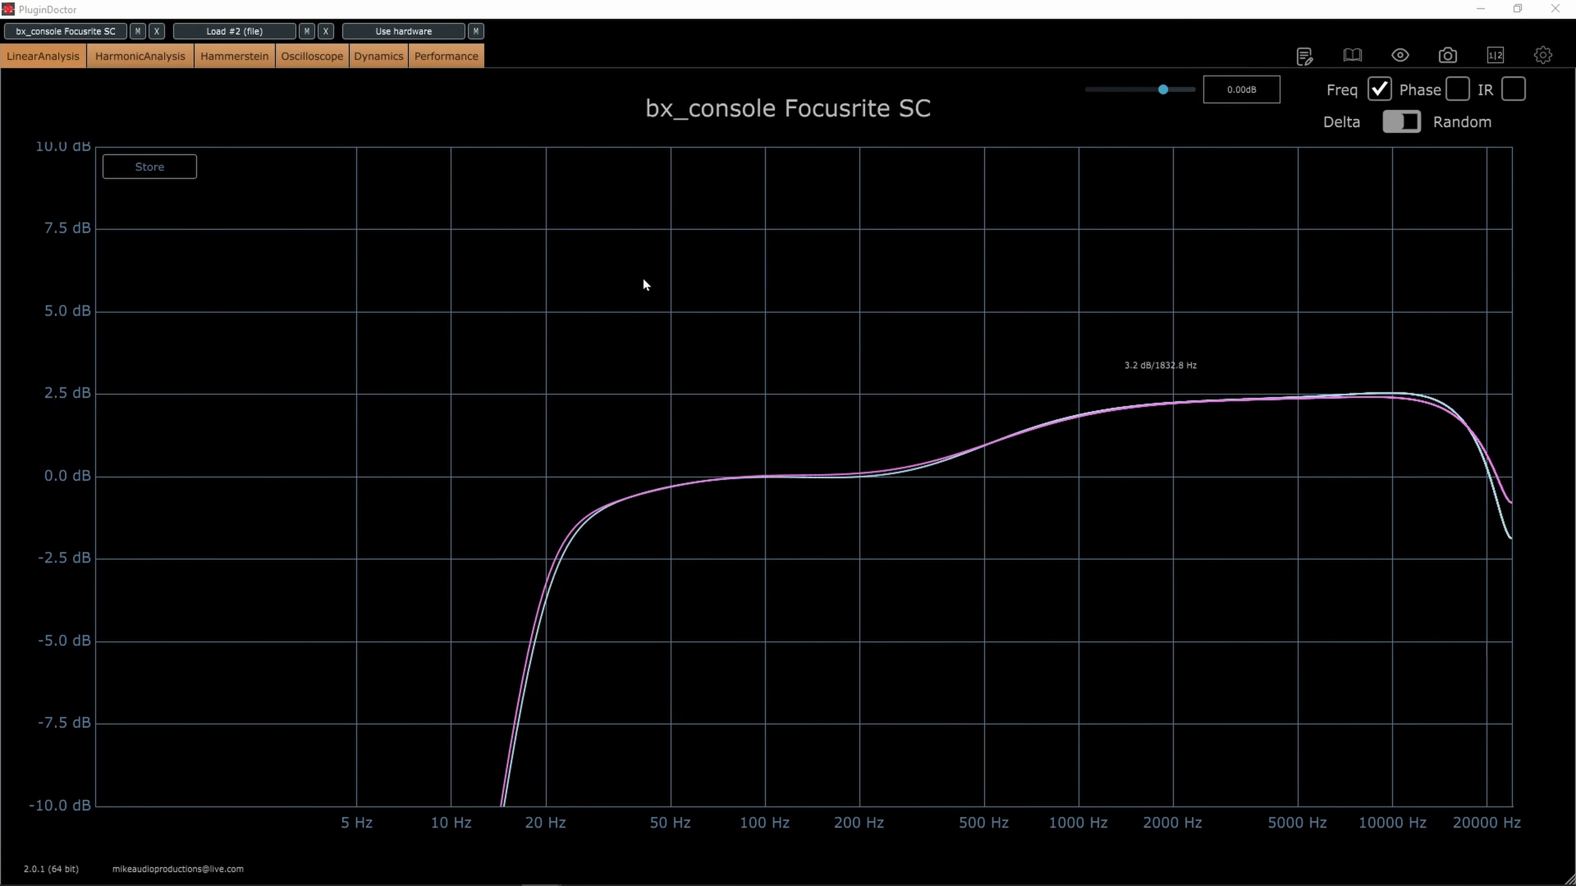
pyautogui.moveTo(0, 110); pyautogui.dragTo(903, 106)
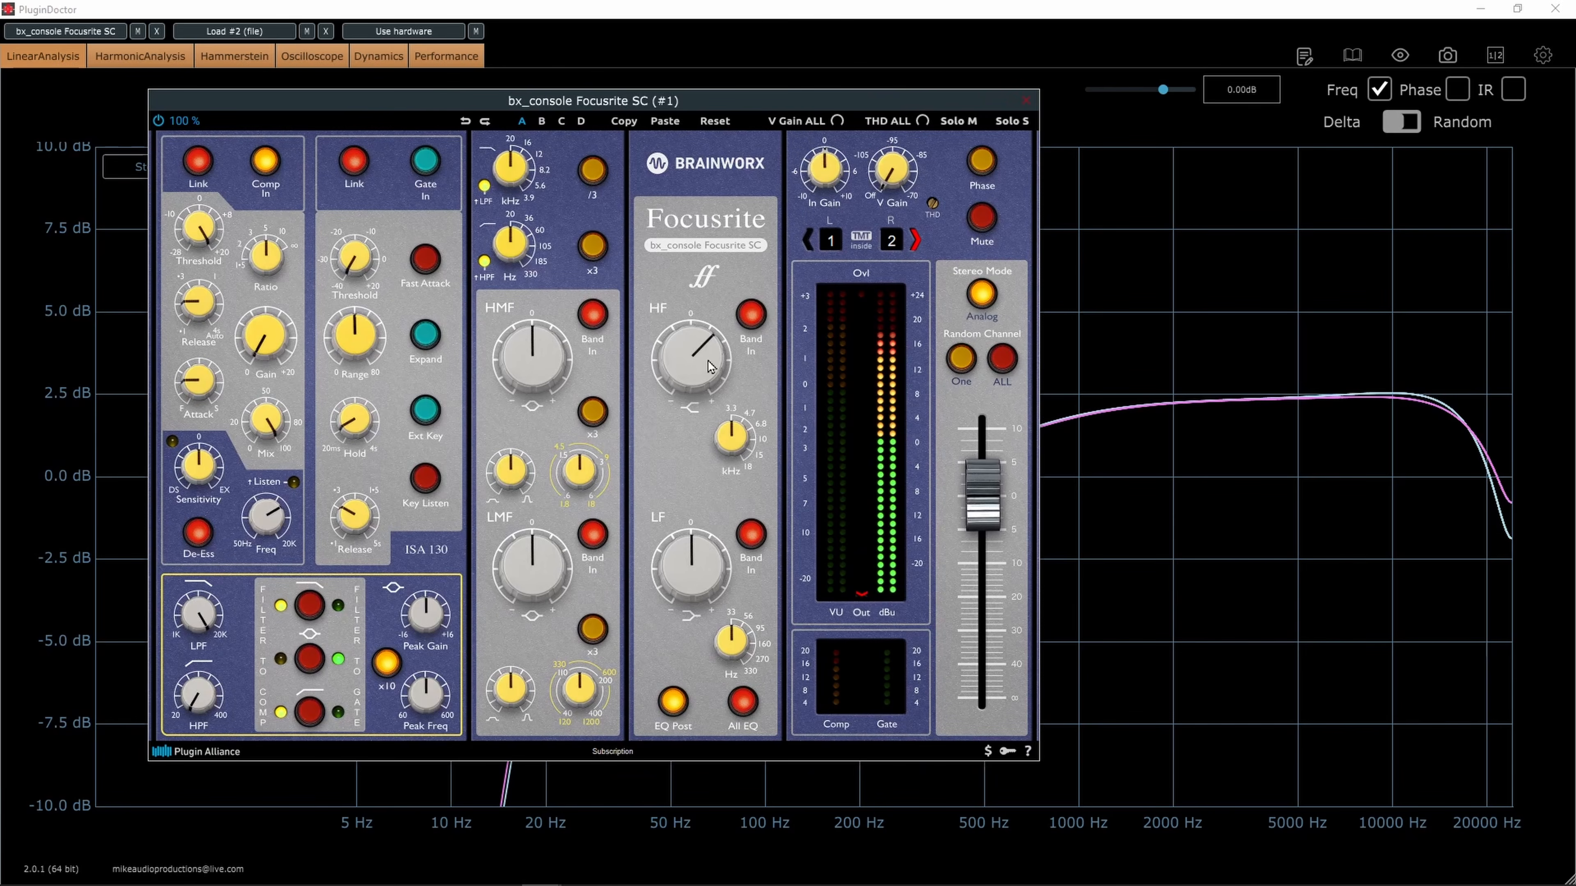
# Reset the Focusrite SC HF gain to zero and boost its HMF band by about 2.9 dB, clearing the window from the graph
pyautogui.moveTo(691, 360); pyautogui.dragTo(685, 380)
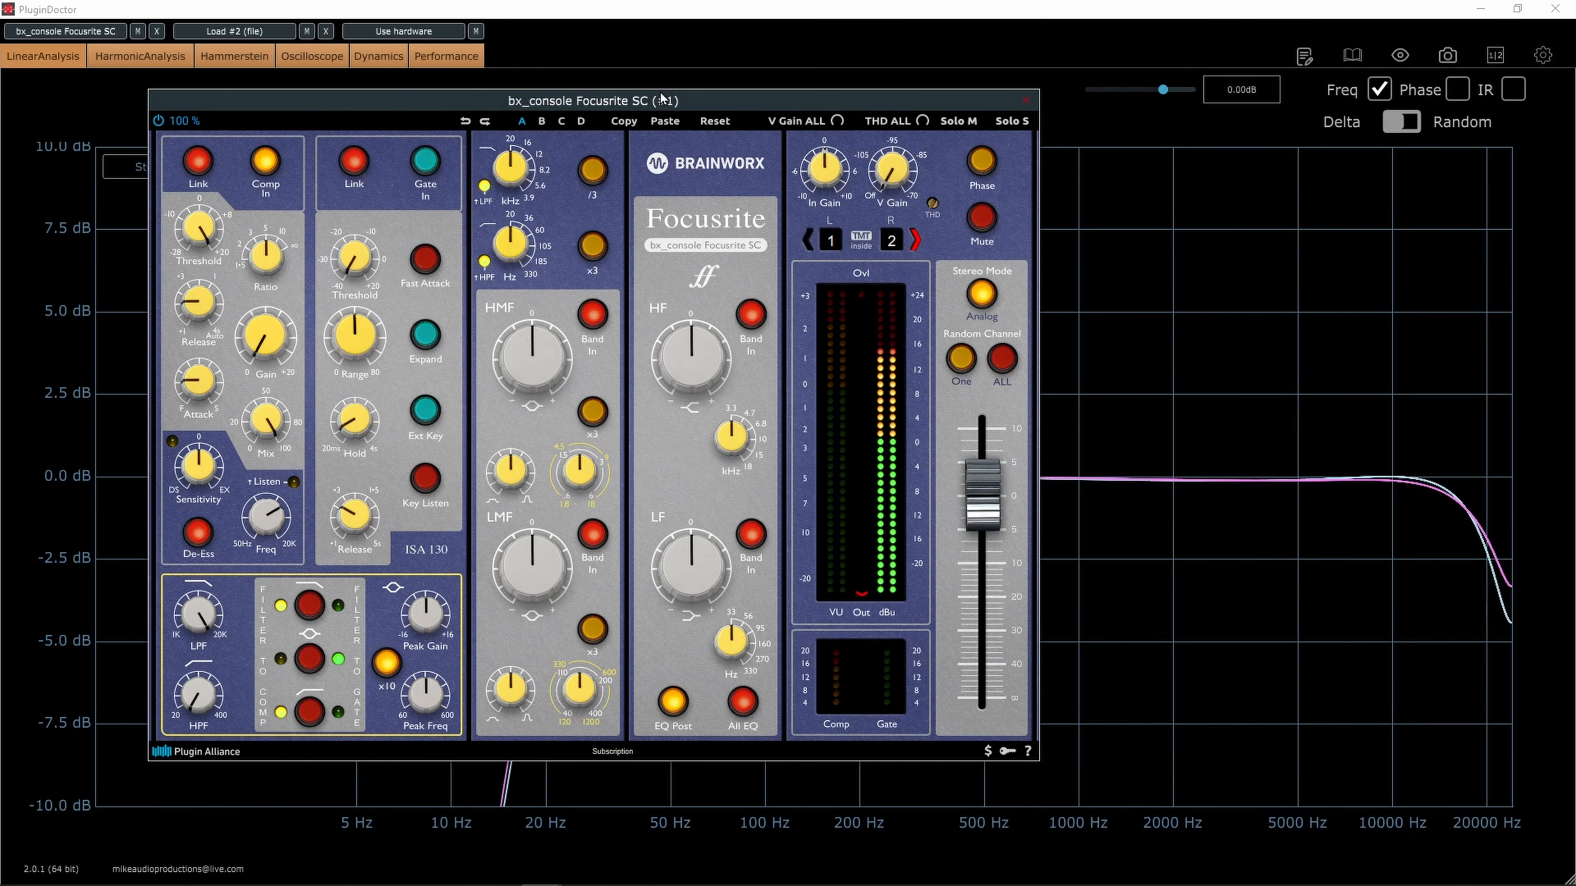
pyautogui.moveTo(662, 97); pyautogui.dragTo(1283, 121)
pyautogui.moveTo(1145, 406); pyautogui.dragTo(1147, 398)
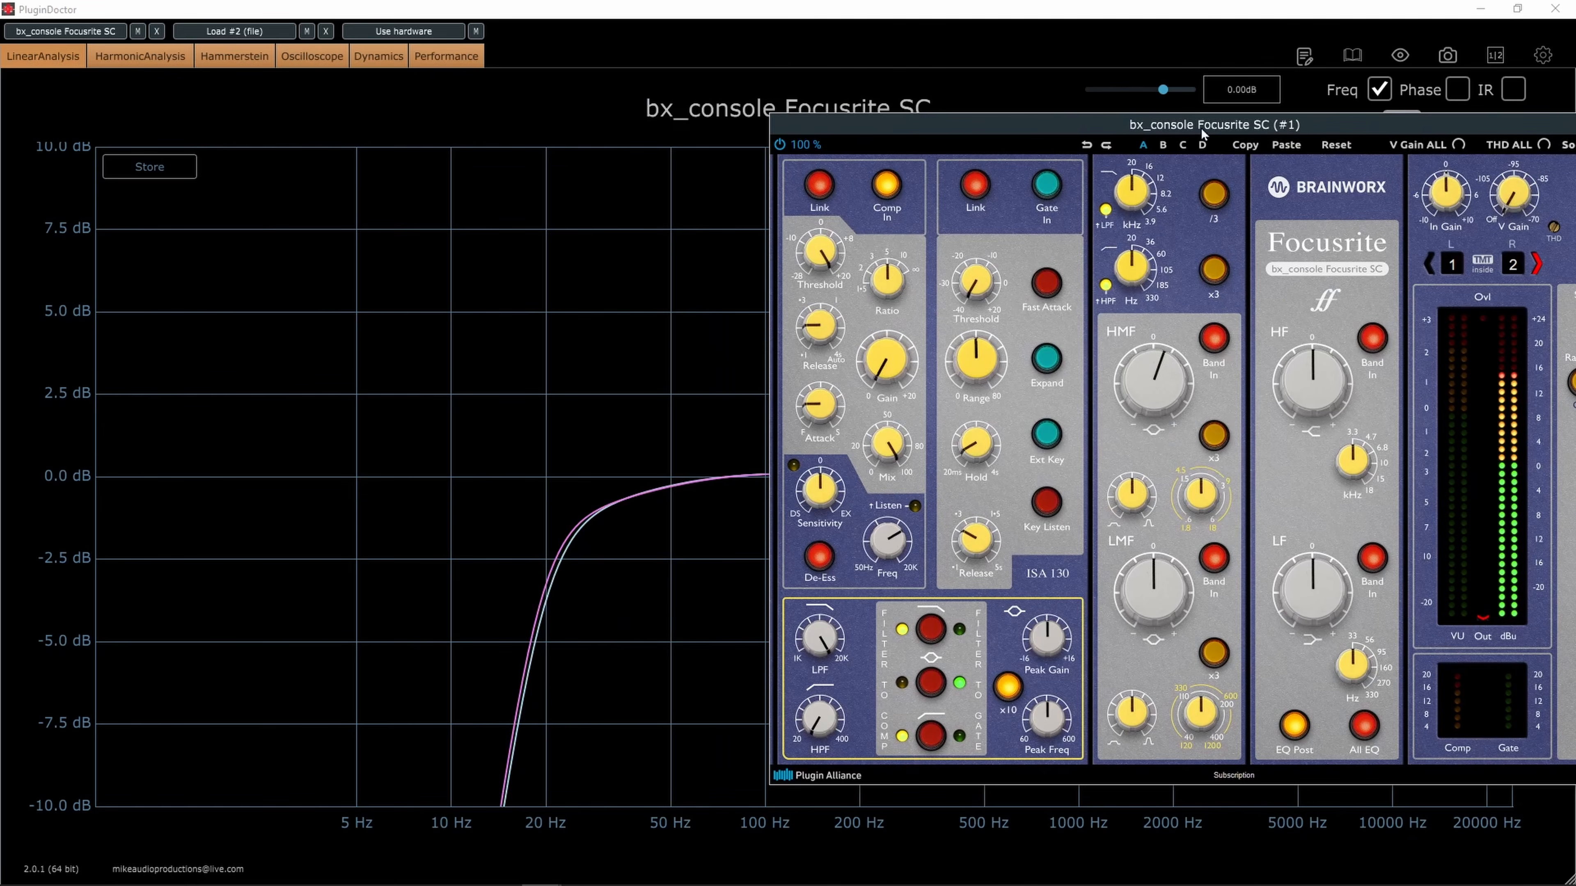
pyautogui.moveTo(1203, 124); pyautogui.dragTo(173, 89)
pyautogui.moveTo(137, 337); pyautogui.dragTo(140, 329)
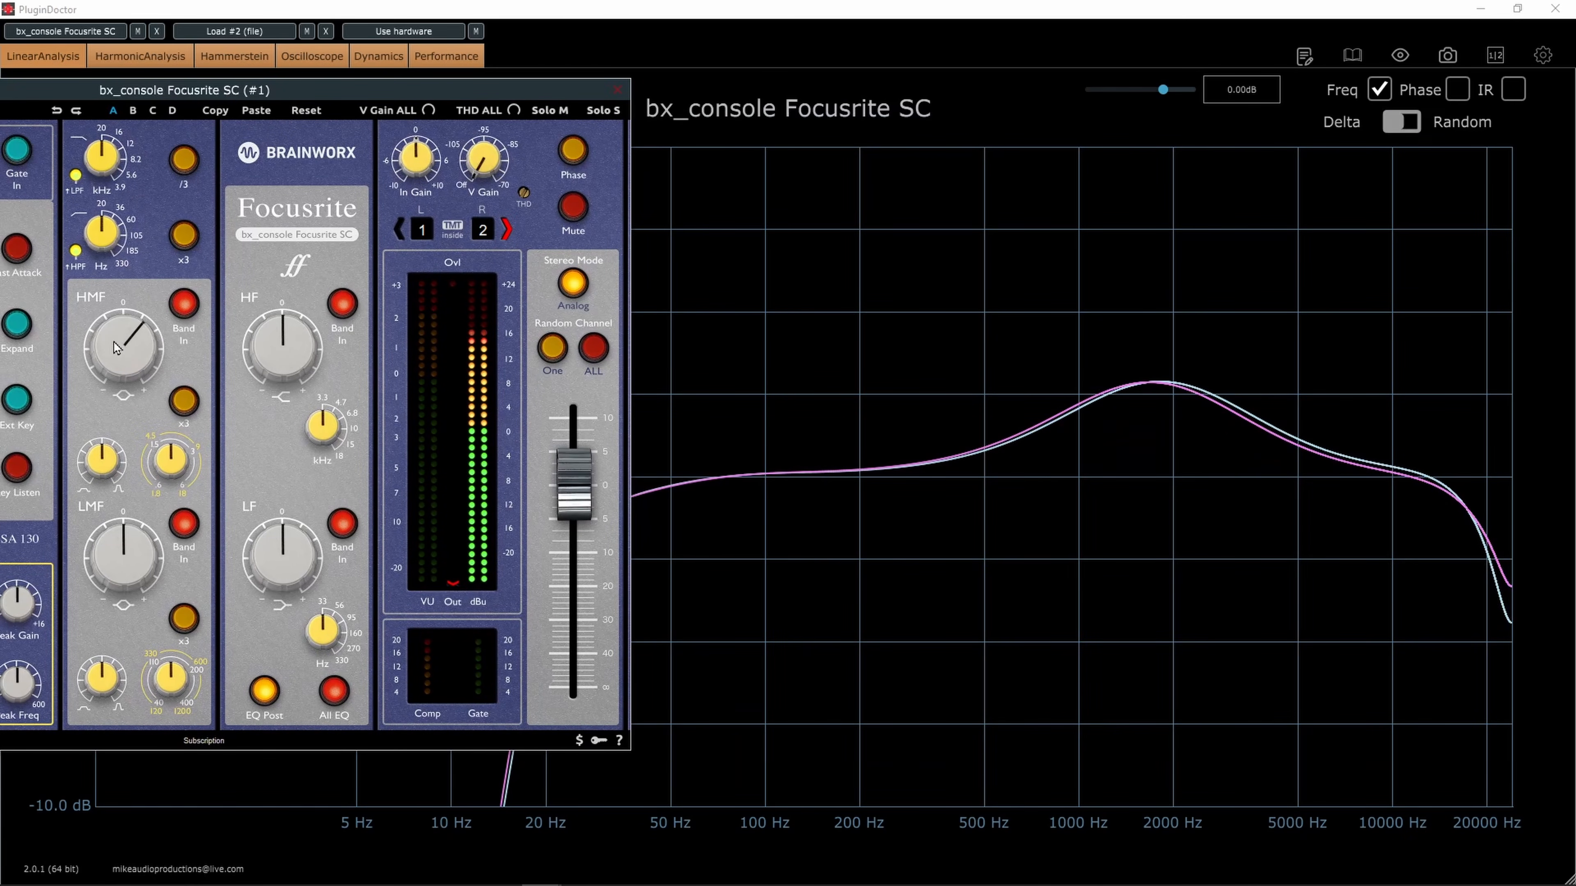
pyautogui.moveTo(281, 97); pyautogui.dragTo(532, 550)
pyautogui.click(1148, 378)
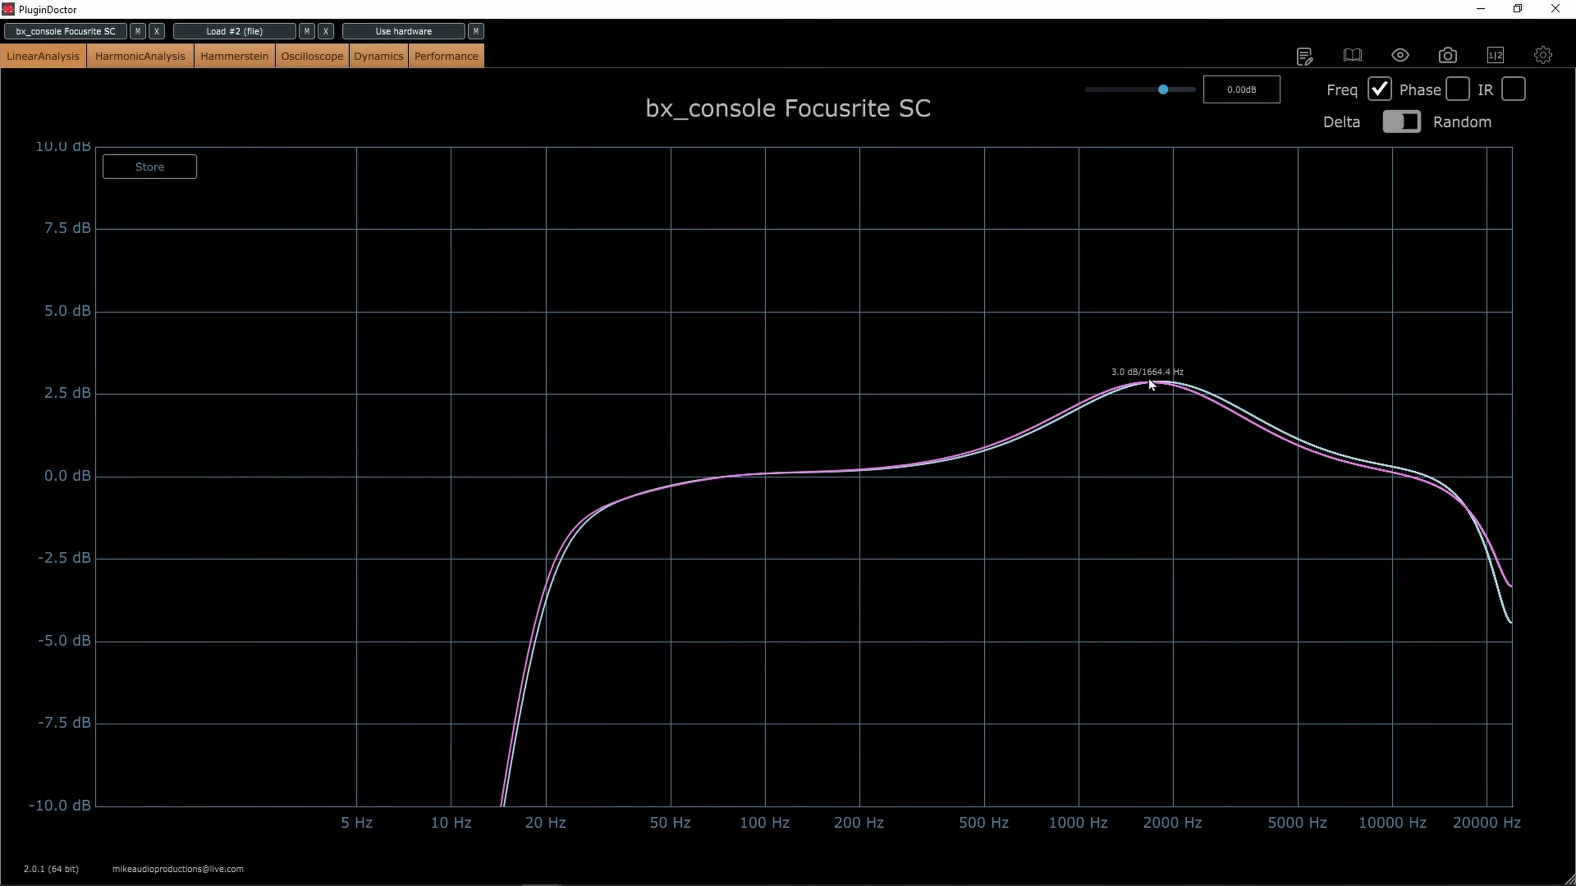
# Replace the Focusrite SC with bx_console N, then boost its HF shelf by about 1.5 dB and lower V Gain
pyautogui.click(1399, 56)
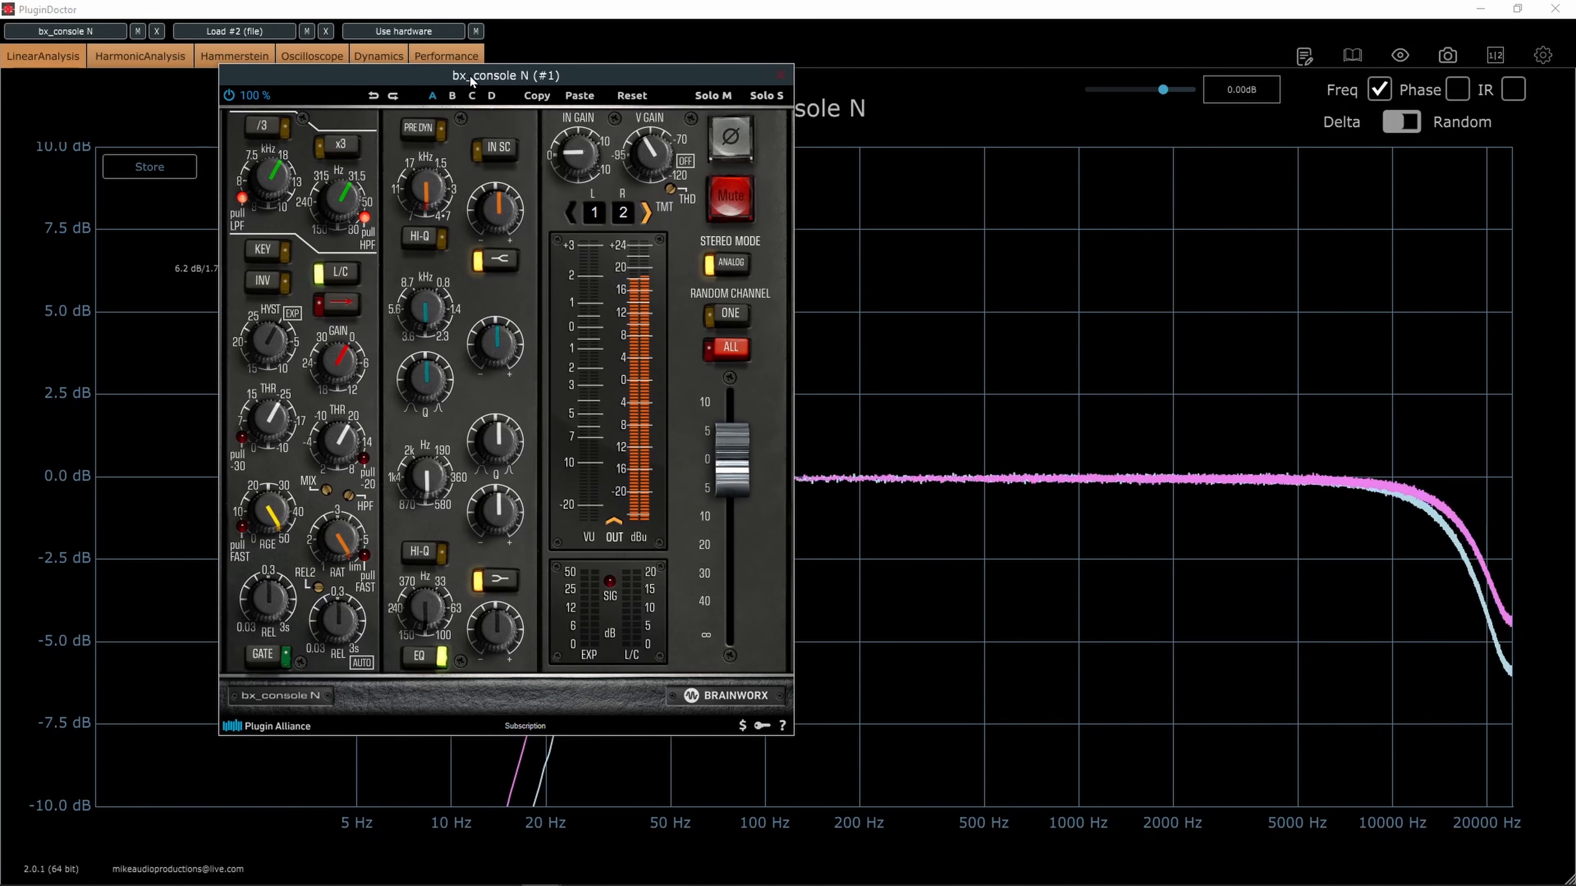
pyautogui.moveTo(495, 75); pyautogui.dragTo(385, 69)
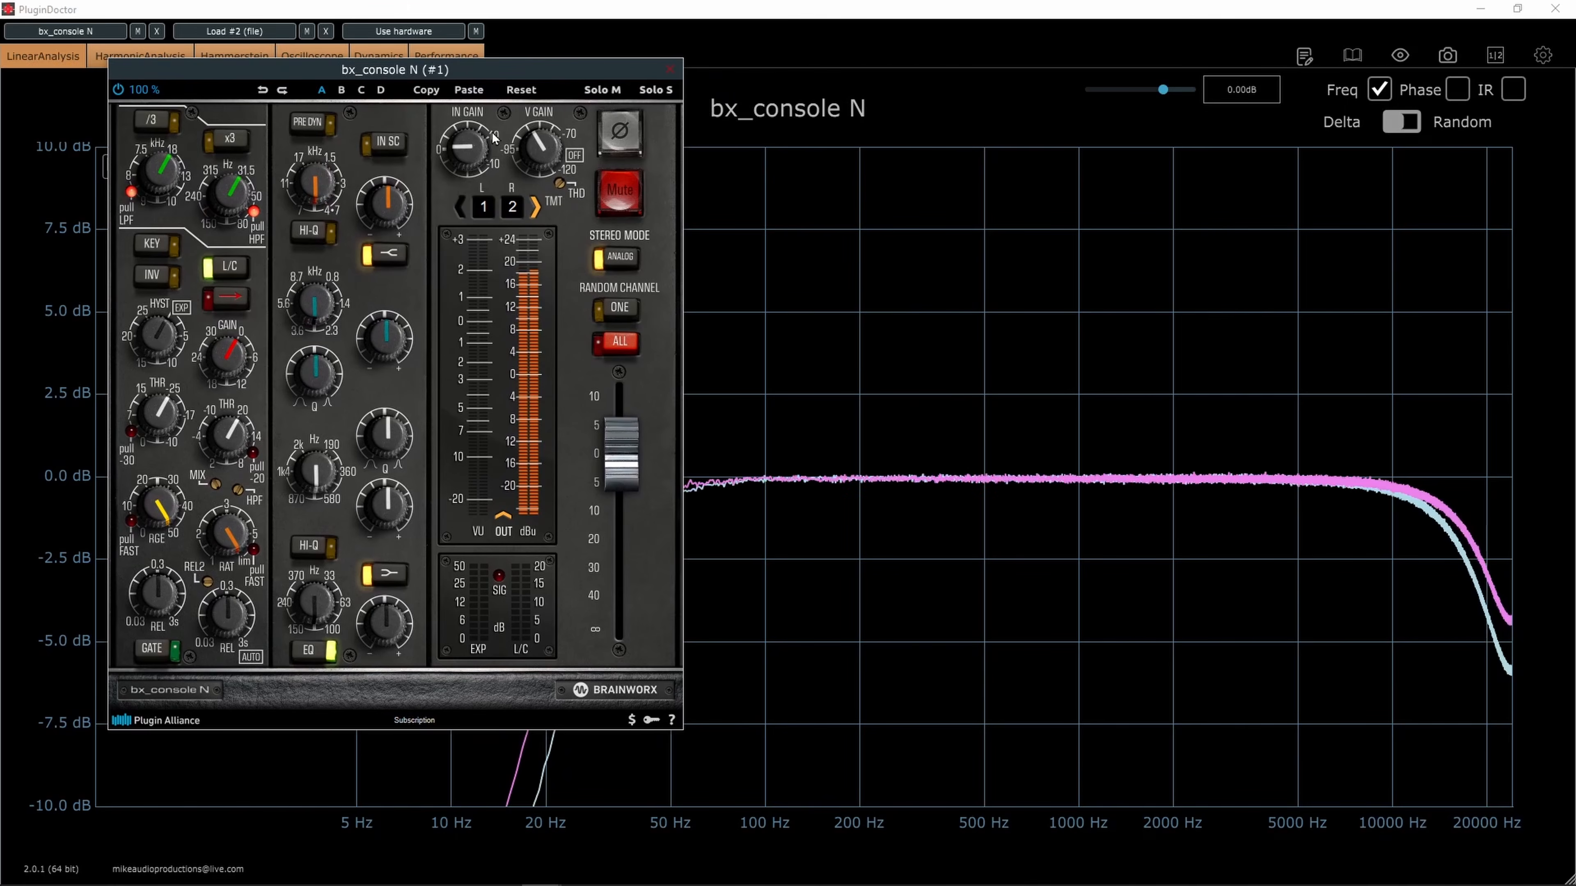
pyautogui.moveTo(391, 204); pyautogui.dragTo(392, 187)
pyautogui.moveTo(535, 180); pyautogui.dragTo(537, 155)
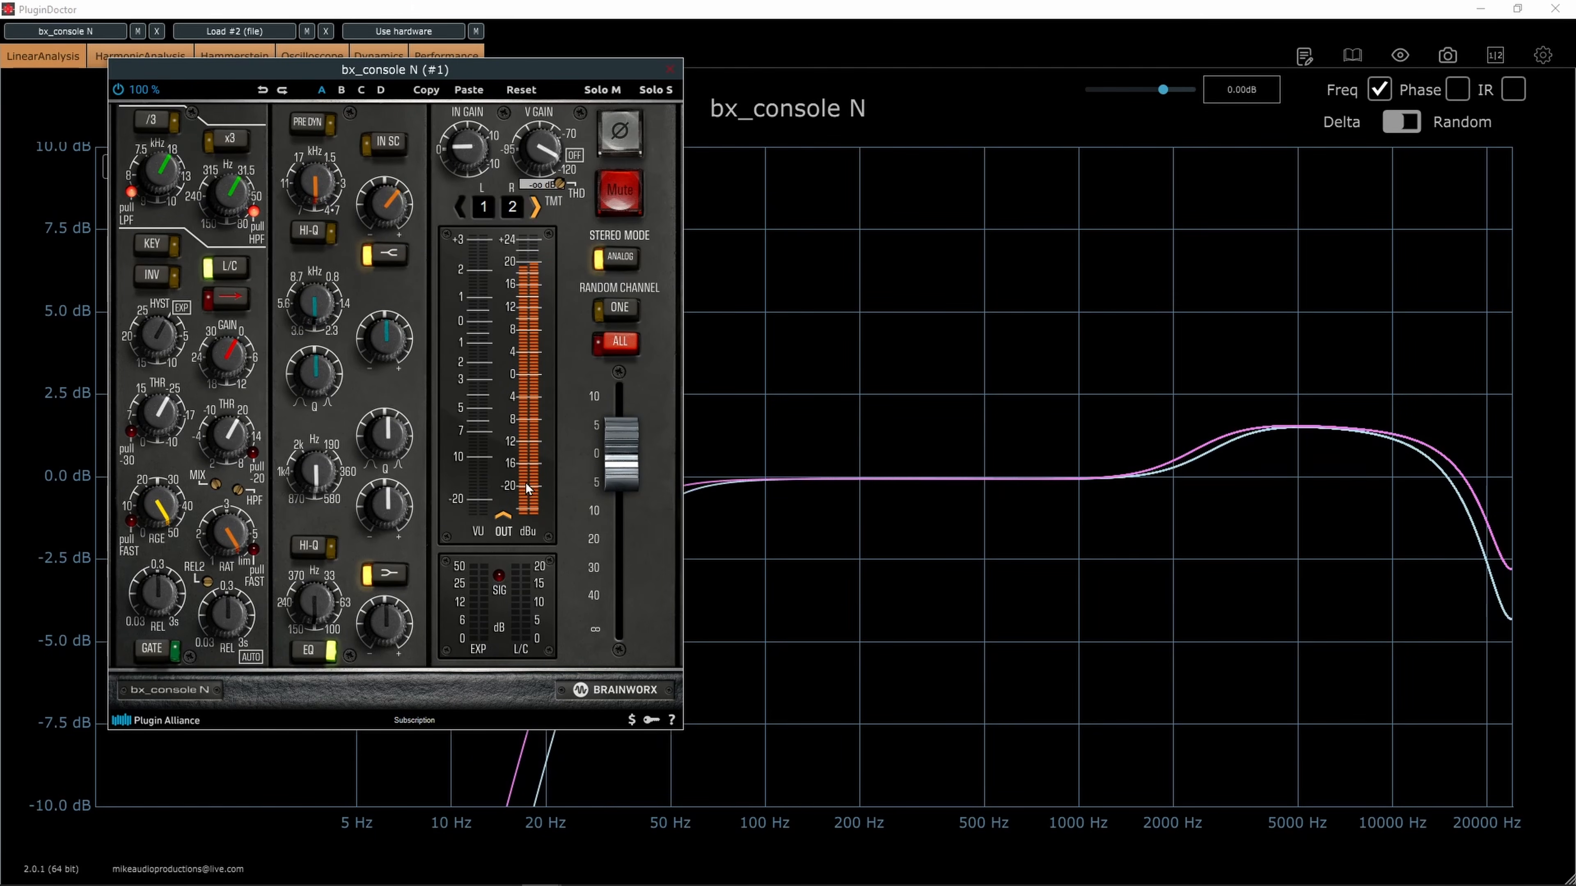
# Set the bx_console N stereo mode to Digital and raise the HF shelf gain to about +2.1 dB
pyautogui.click(636, 265)
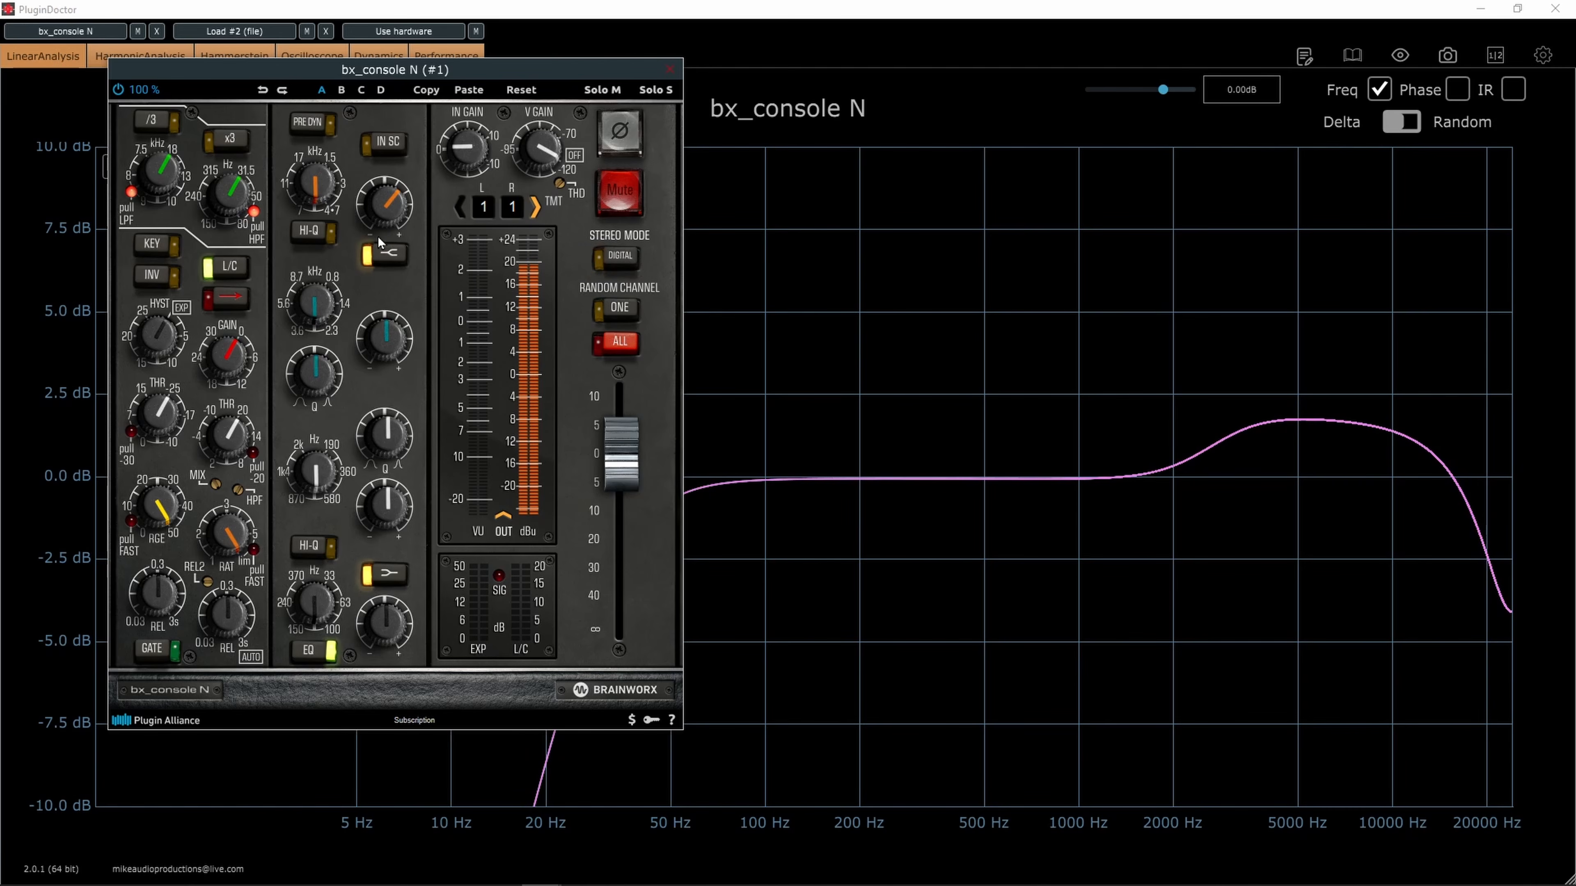
pyautogui.moveTo(393, 214); pyautogui.dragTo(392, 211)
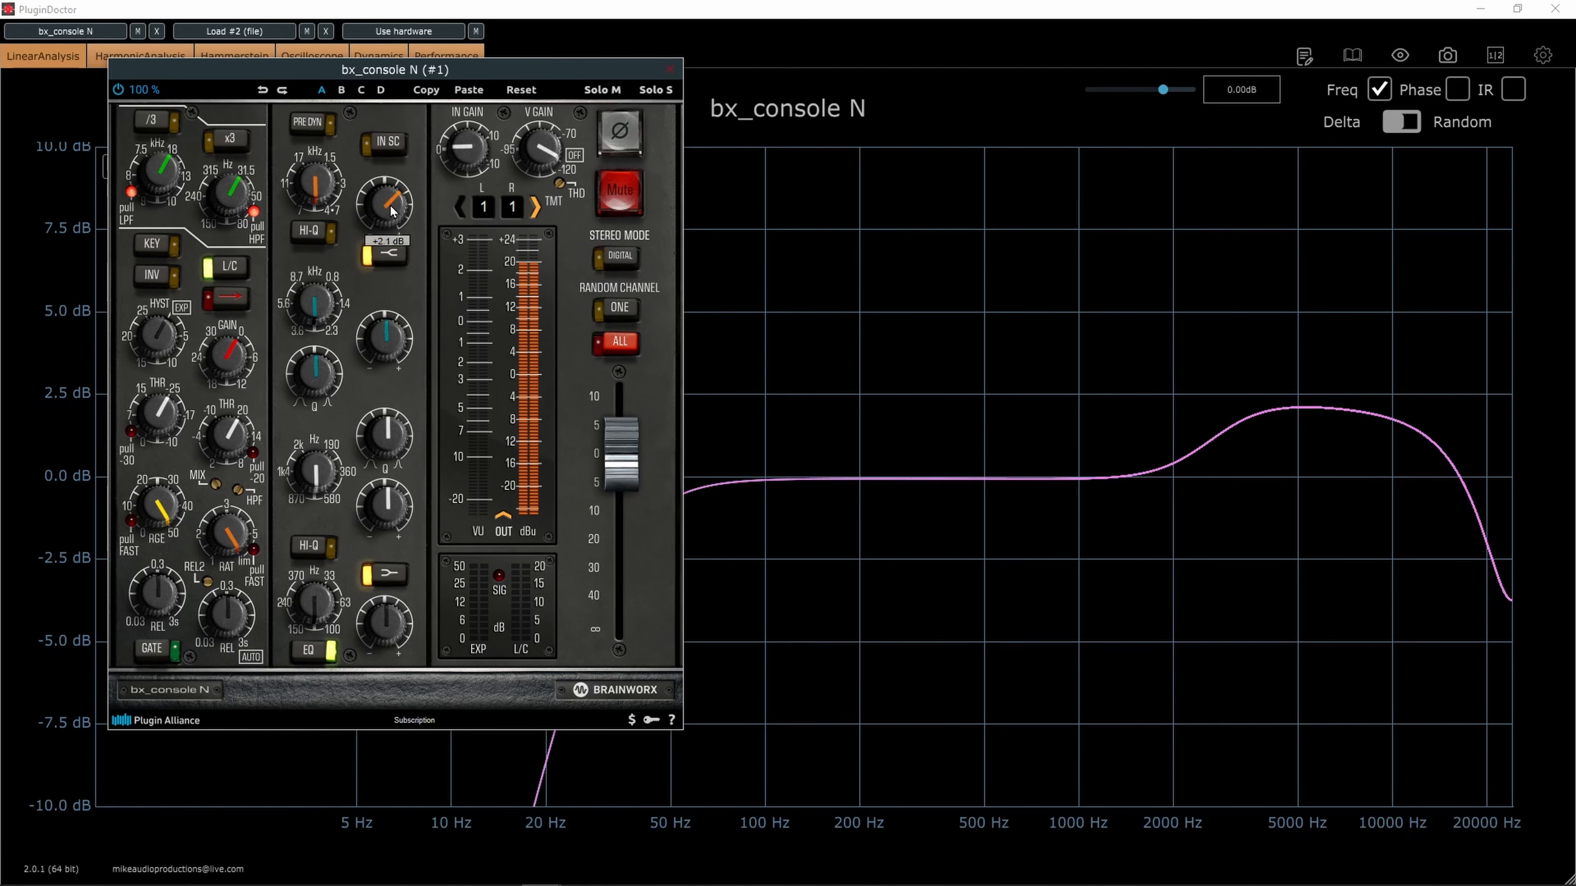
pyautogui.moveTo(1317, 406)
# Return the bx_console N HF shelf gain to about zero and boost the high-mid band by about 3.7 dB
pyautogui.moveTo(388, 204); pyautogui.dragTo(382, 221)
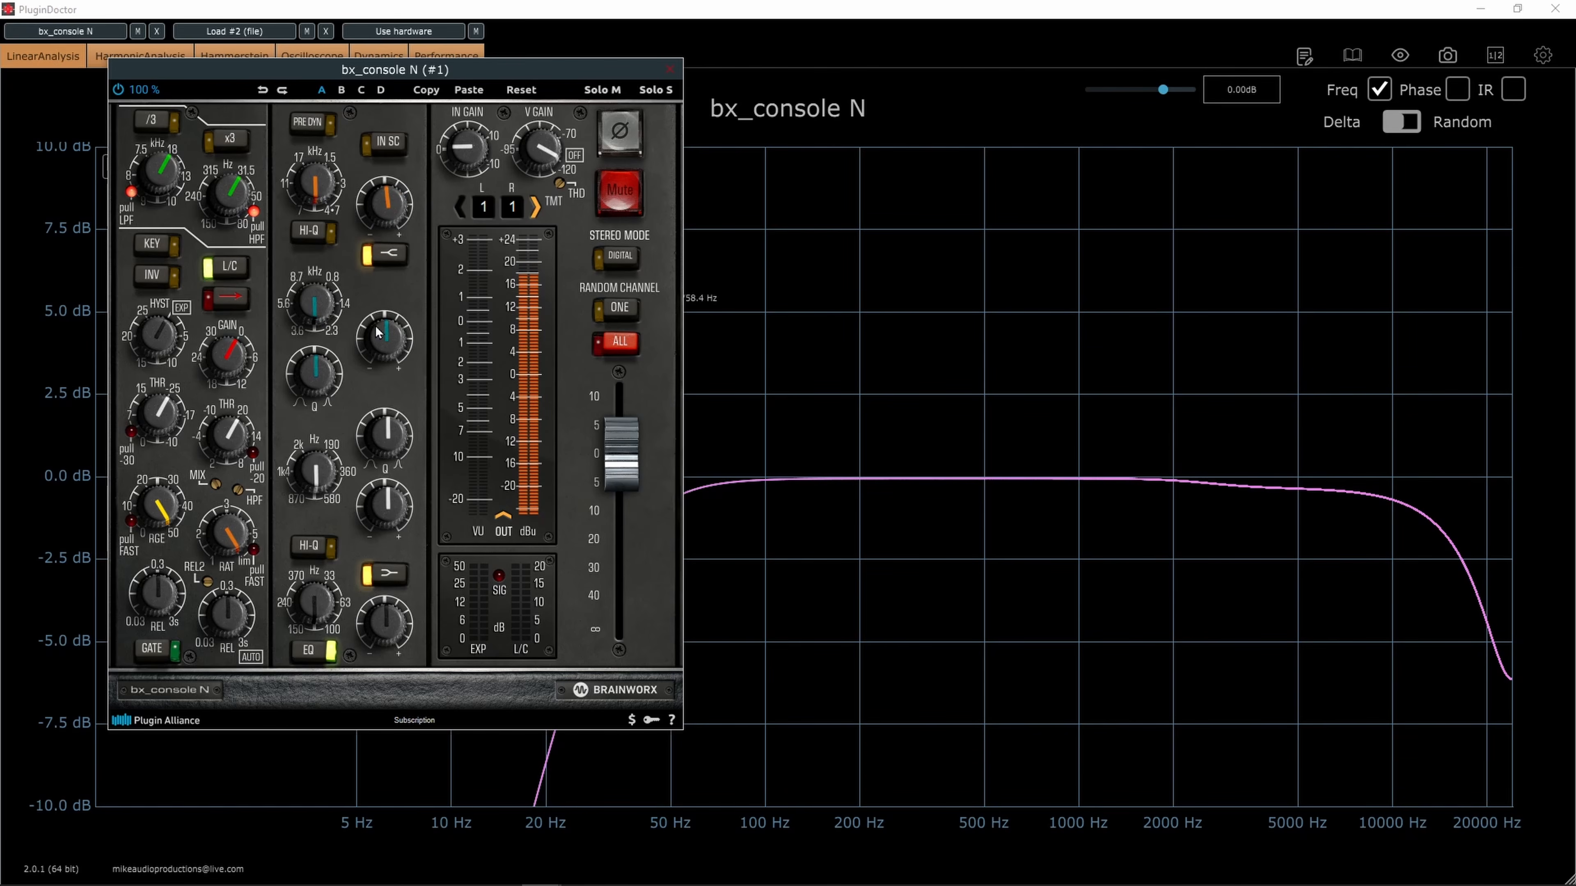
pyautogui.moveTo(378, 327); pyautogui.dragTo(392, 313)
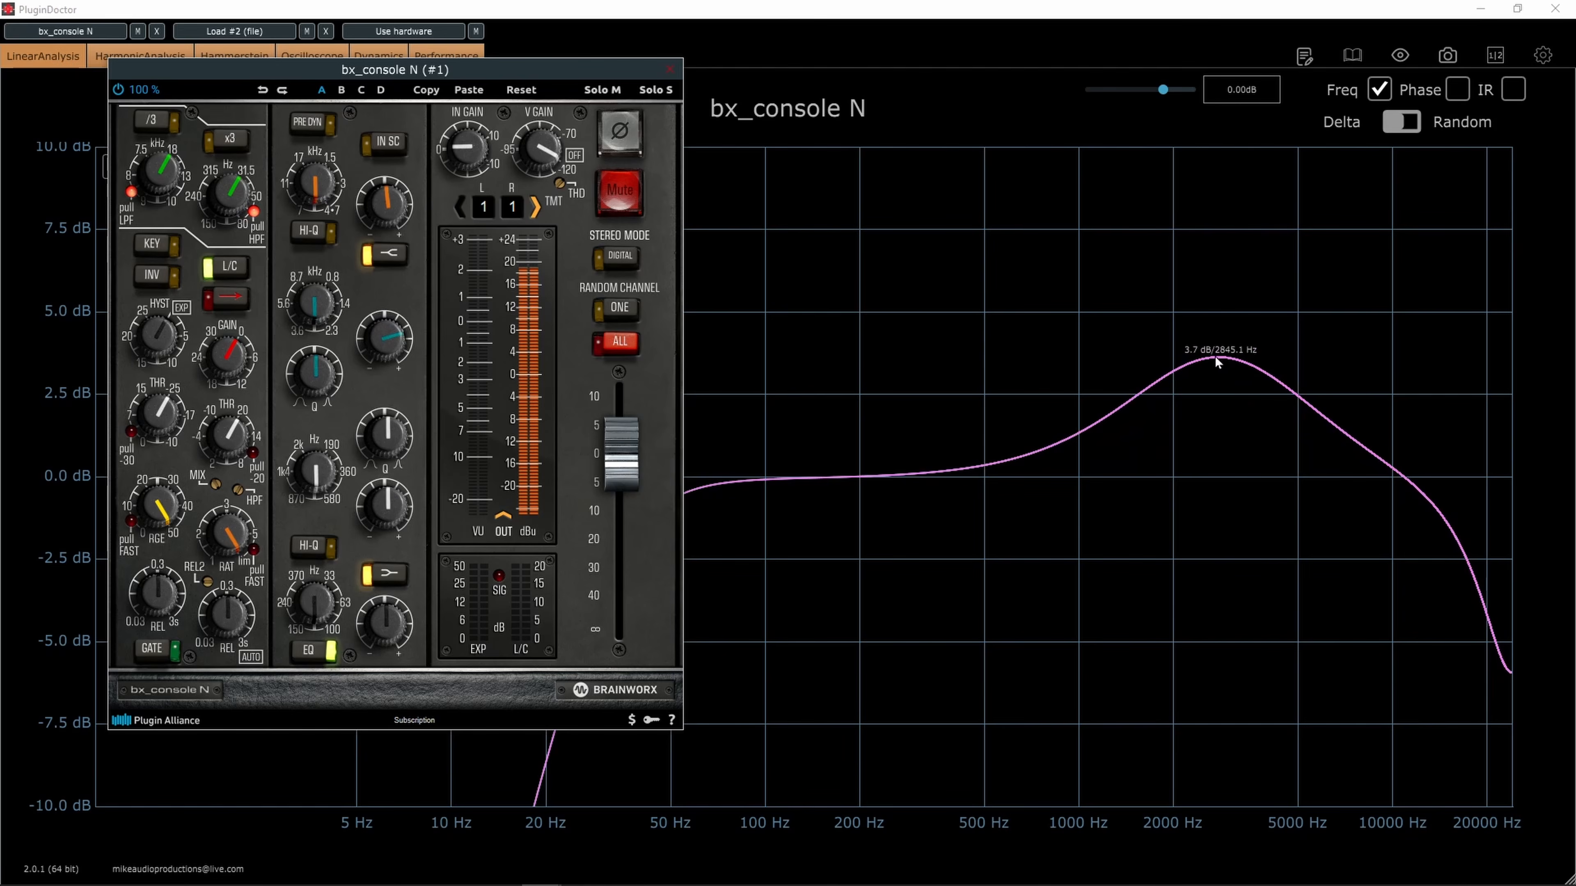